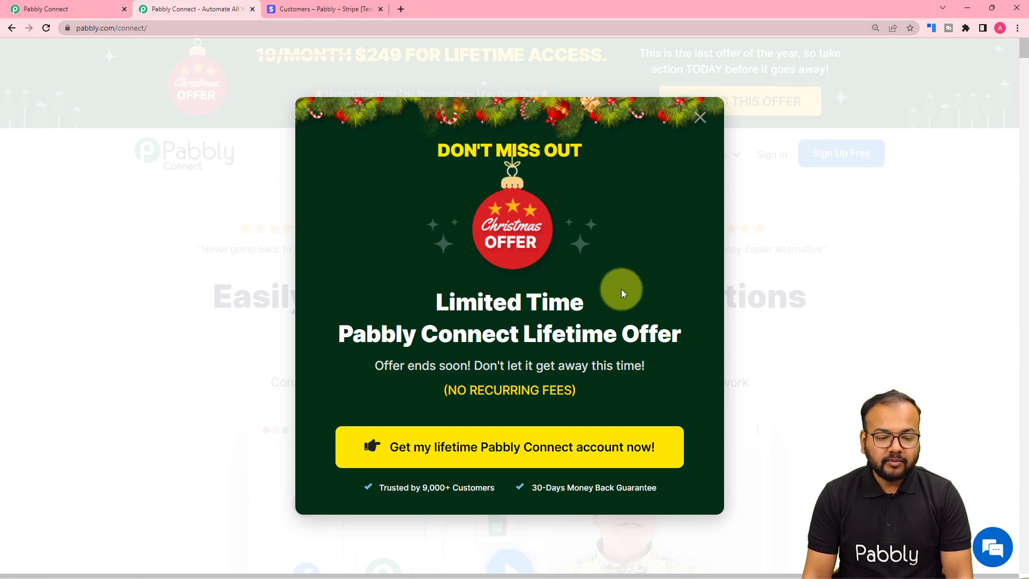
- Dismiss the promotional offer and, from the Pabbly Connect dashboard, create a workflow named "Send Subcription Cancellation Emails"
left_click(700, 116)
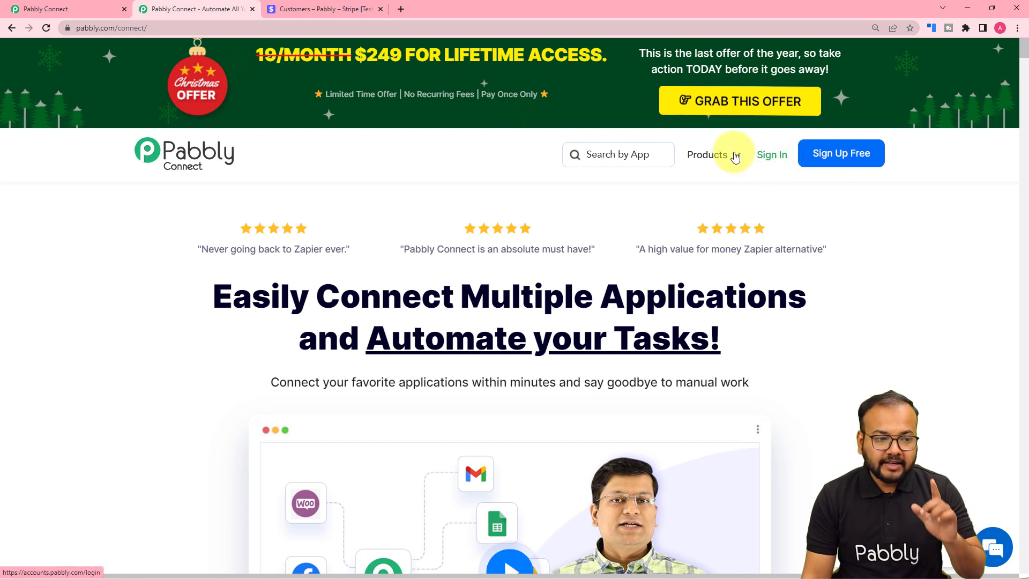
left_click(65, 10)
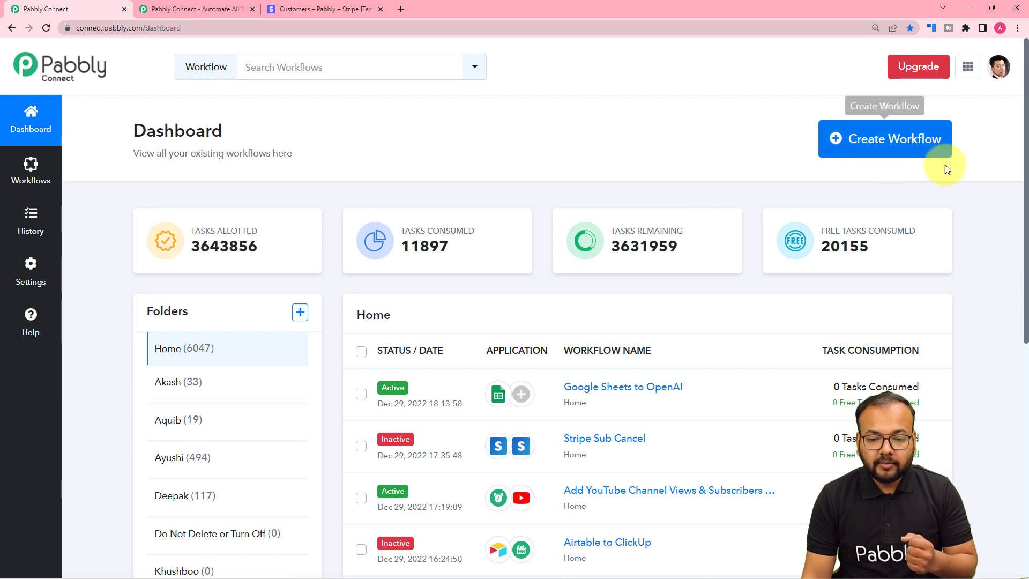
left_click(883, 141)
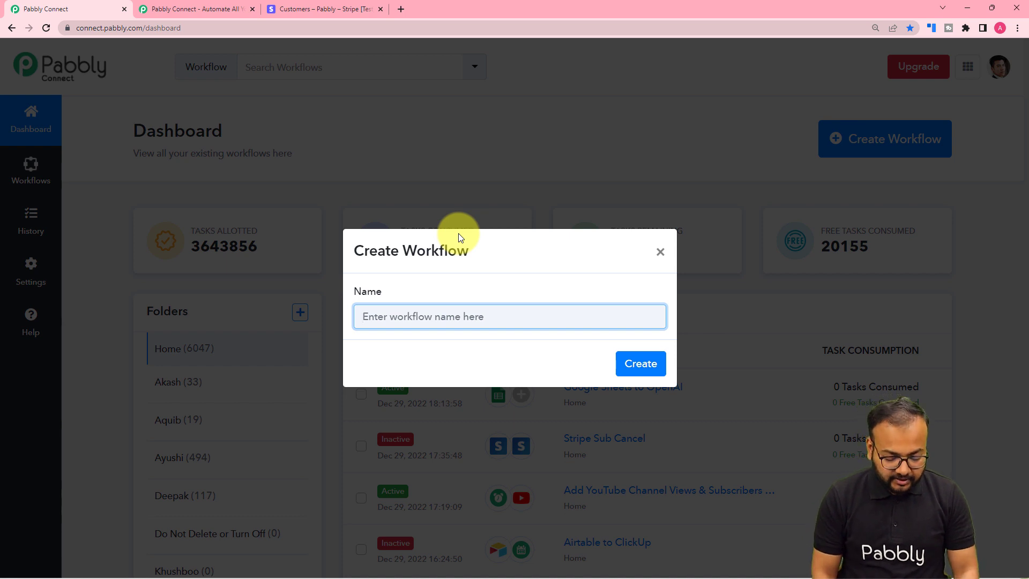
type("Send Subcription Cancellation Emails")
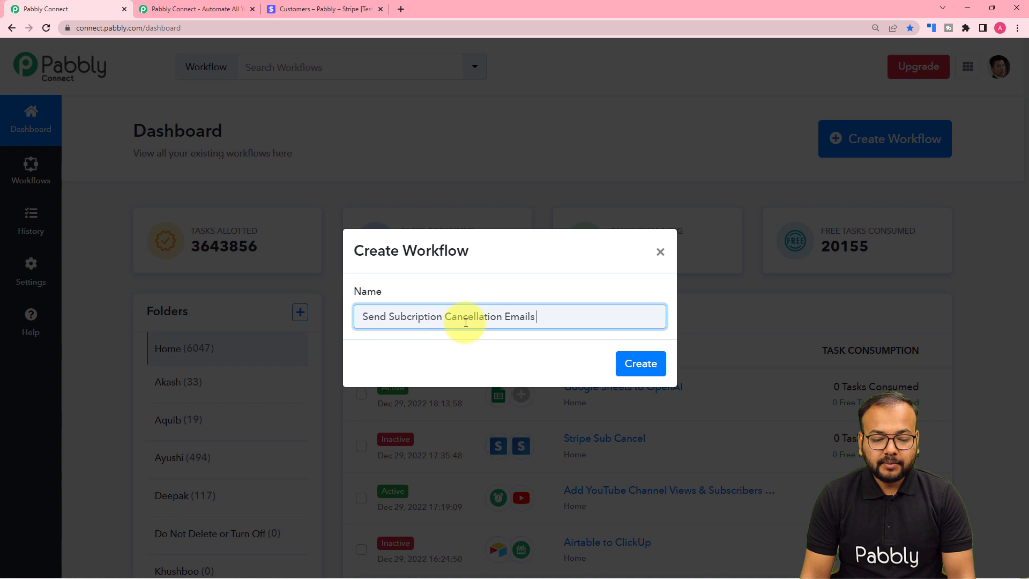
left_click(644, 370)
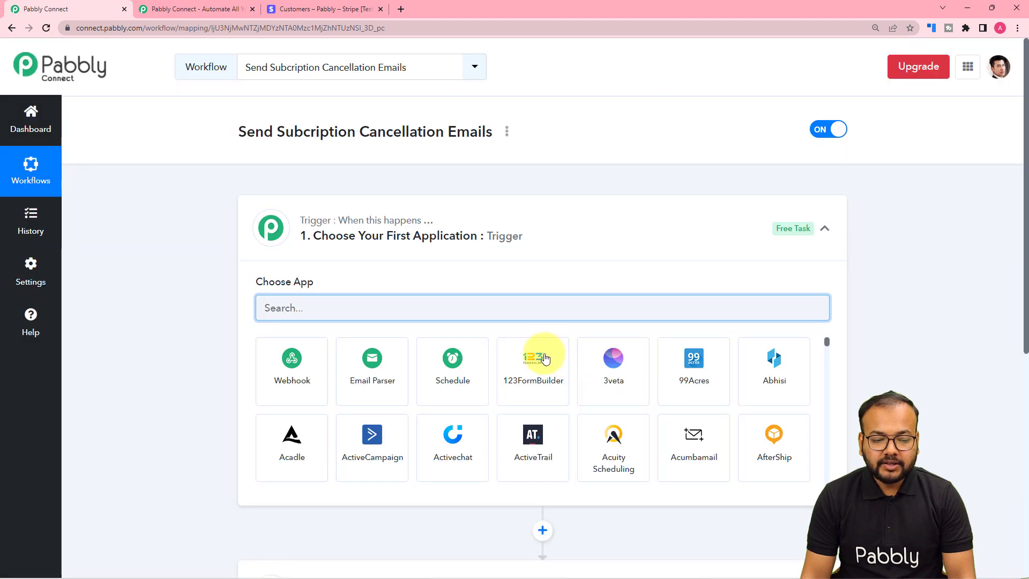
- Examine the new workflow's empty trigger and action steps and the apps offered in each
left_click(825, 231)
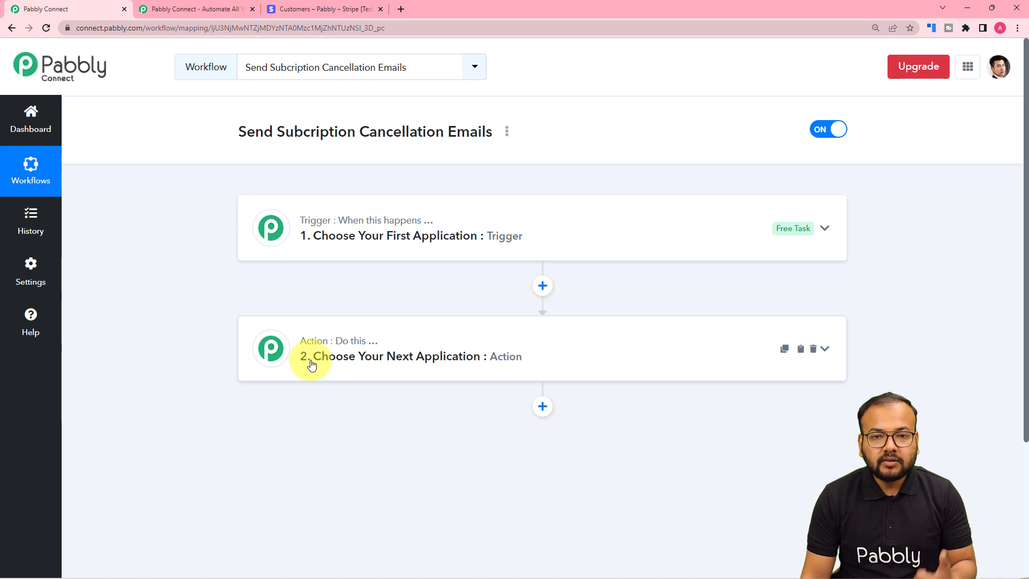
left_click(325, 250)
scroll(325, 249, "down", 1)
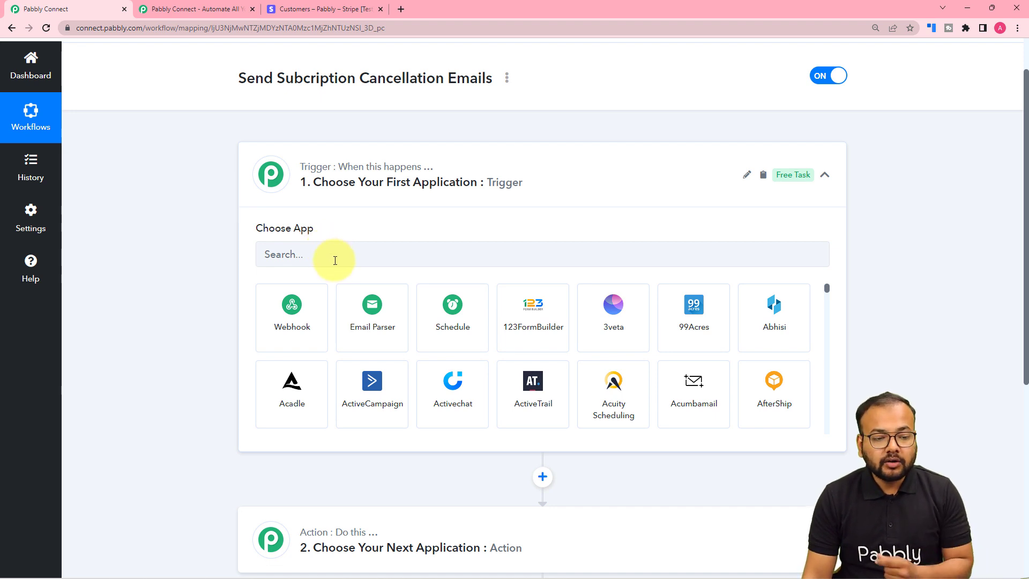
scroll(335, 260, "down", 3)
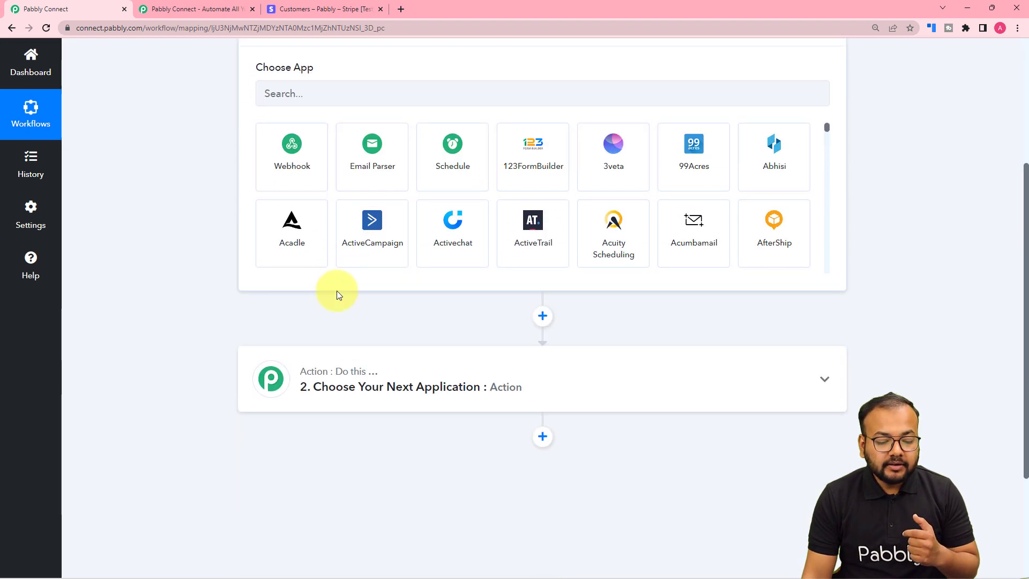
scroll(360, 401, "up", 1)
left_click(360, 417)
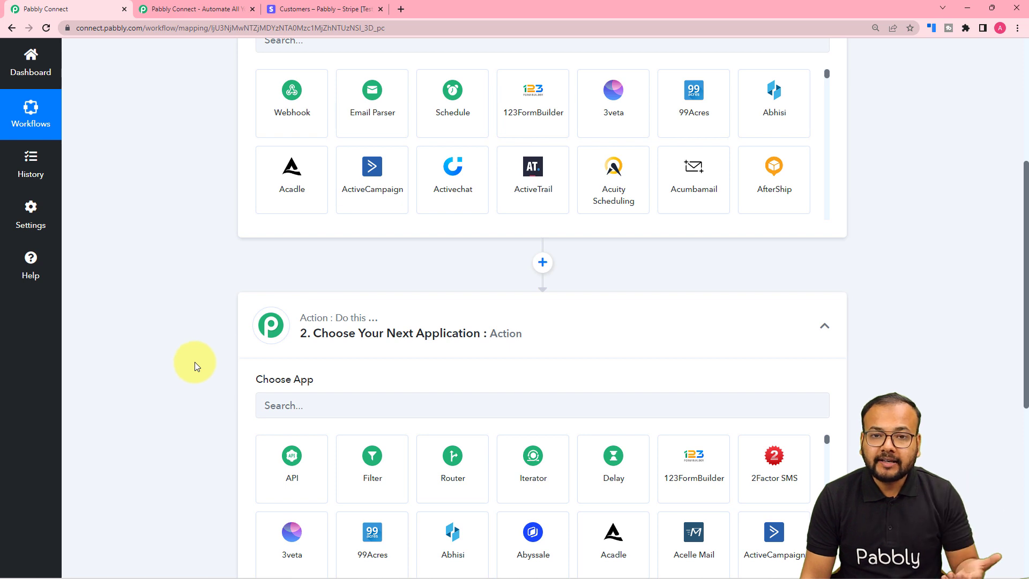
scroll(194, 361, "up", 5)
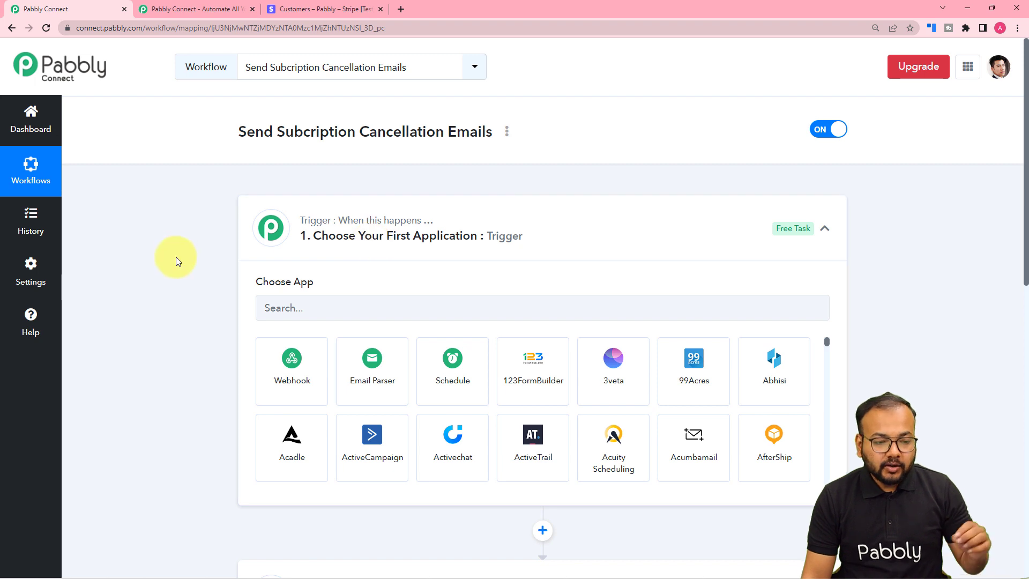
- Set the workflow's trigger app to Stripe with Cancelled Subscription as the trigger event
scroll(180, 259, "down", 2)
left_click(285, 307)
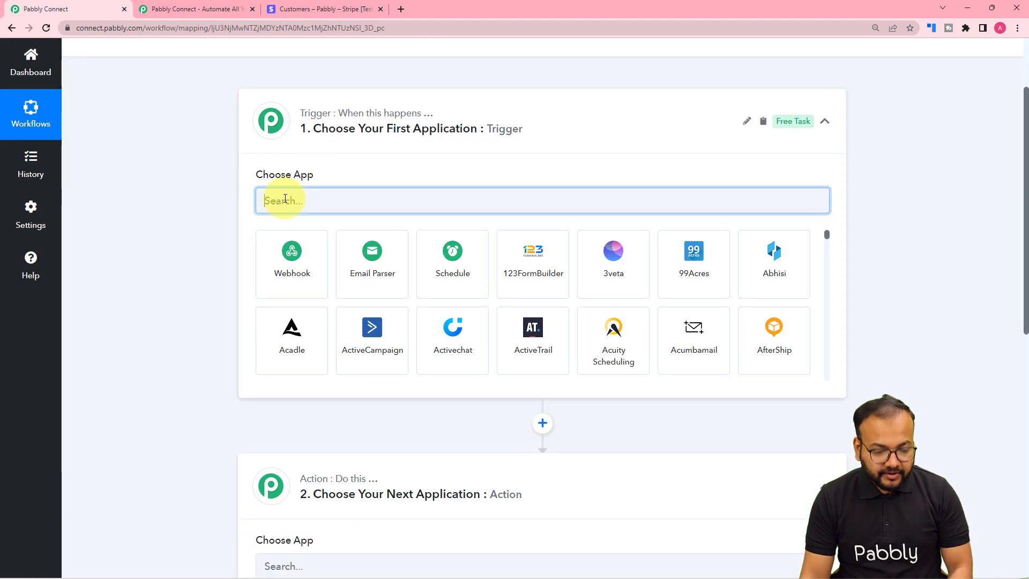
type("strip")
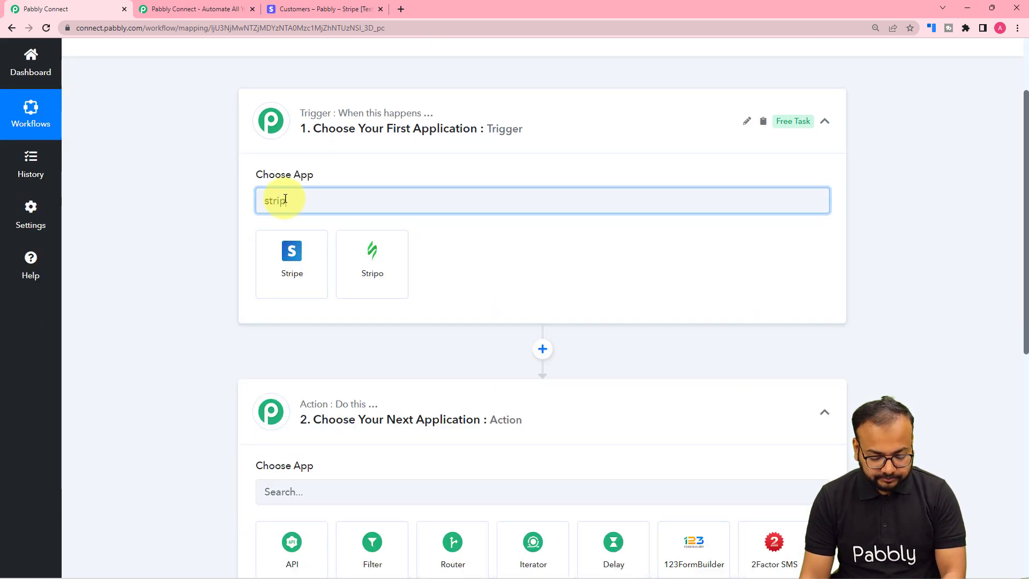
left_click(288, 269)
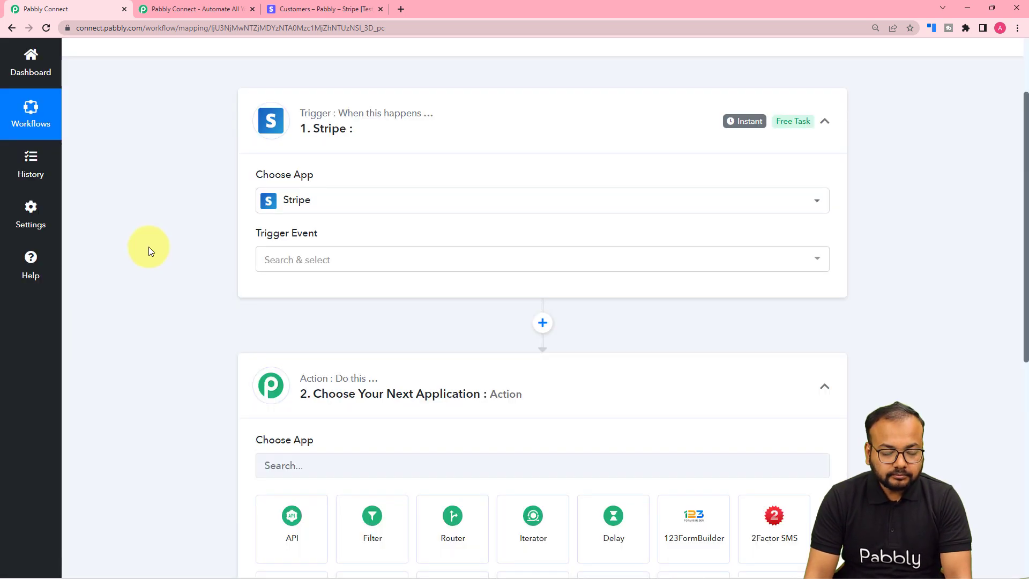
left_click(287, 267)
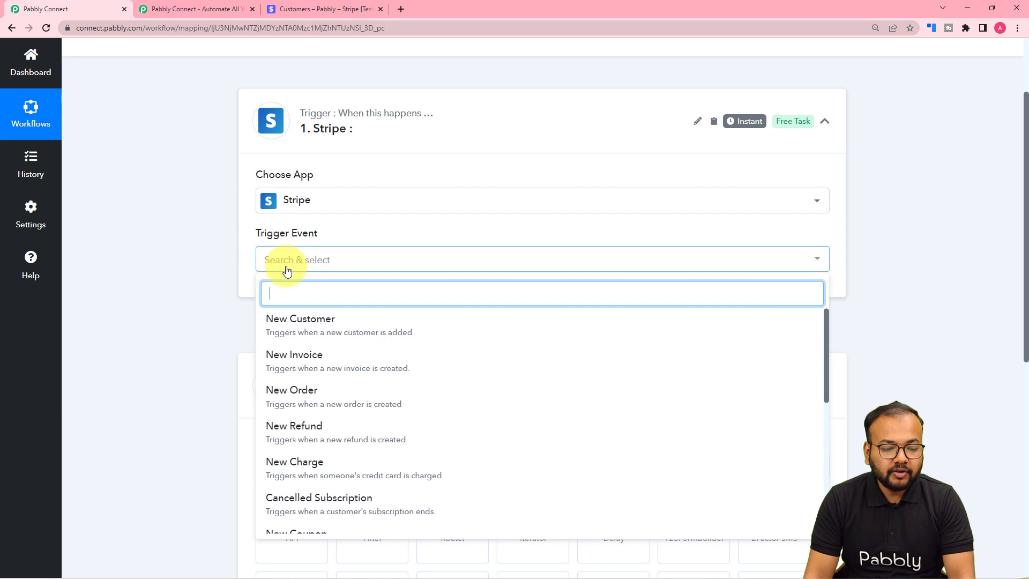
scroll(302, 377, "down", 2)
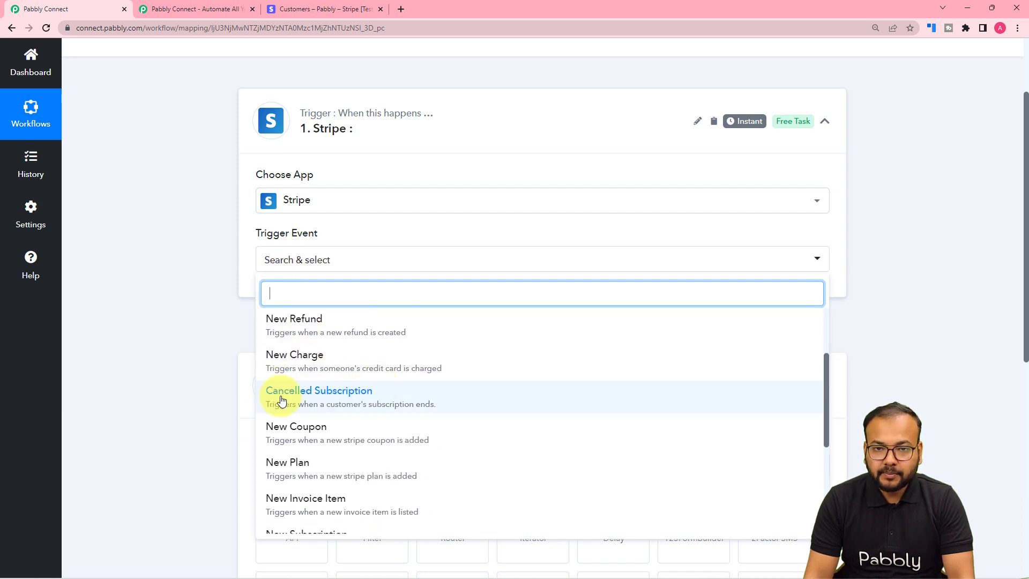
left_click(330, 404)
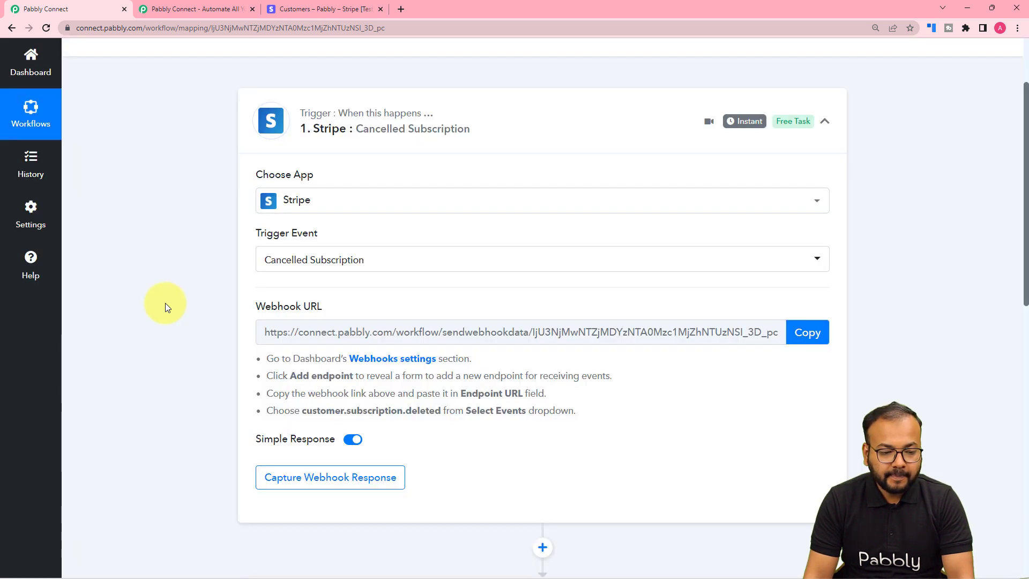
- Switch to the Stripe dashboard and start adding a new hosted webhook endpoint in the developer settings
scroll(165, 304, "down", 2)
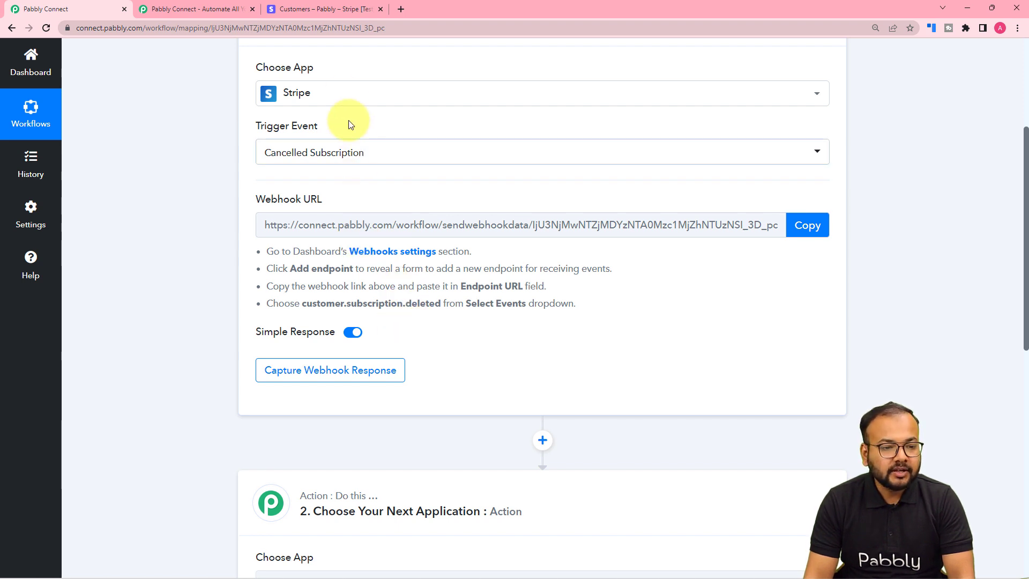
left_click(321, 9)
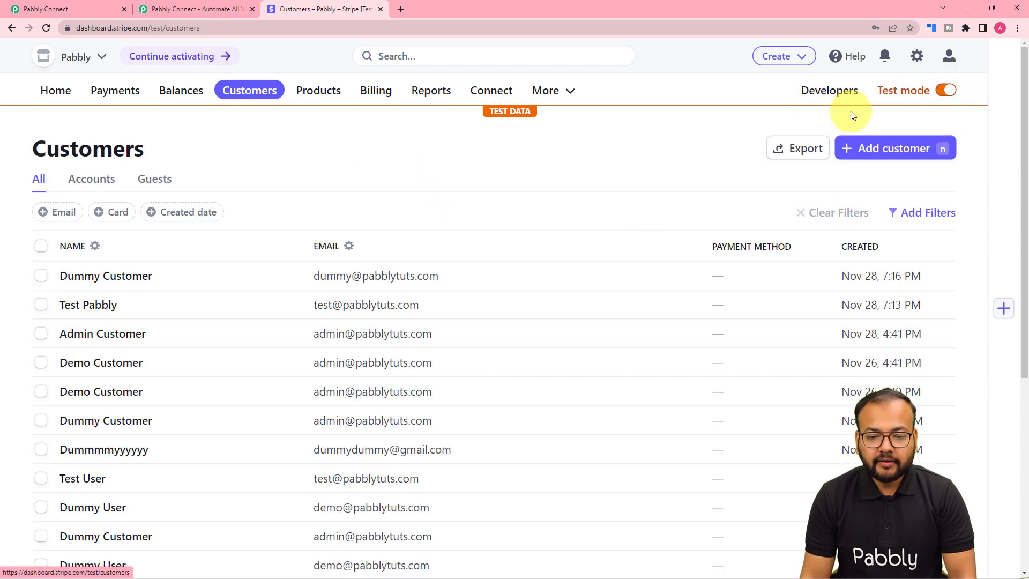
left_click(816, 95)
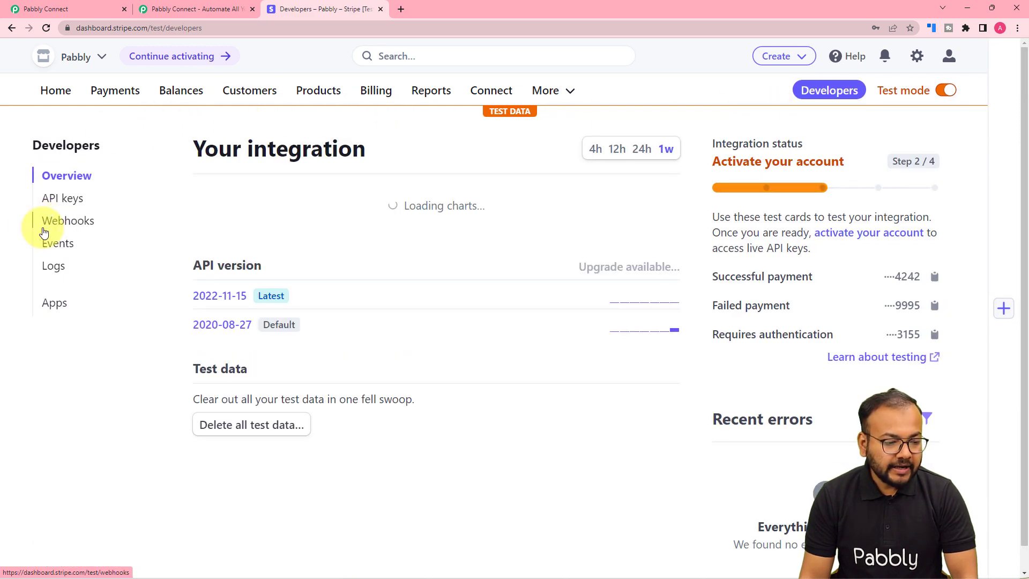
left_click(67, 224)
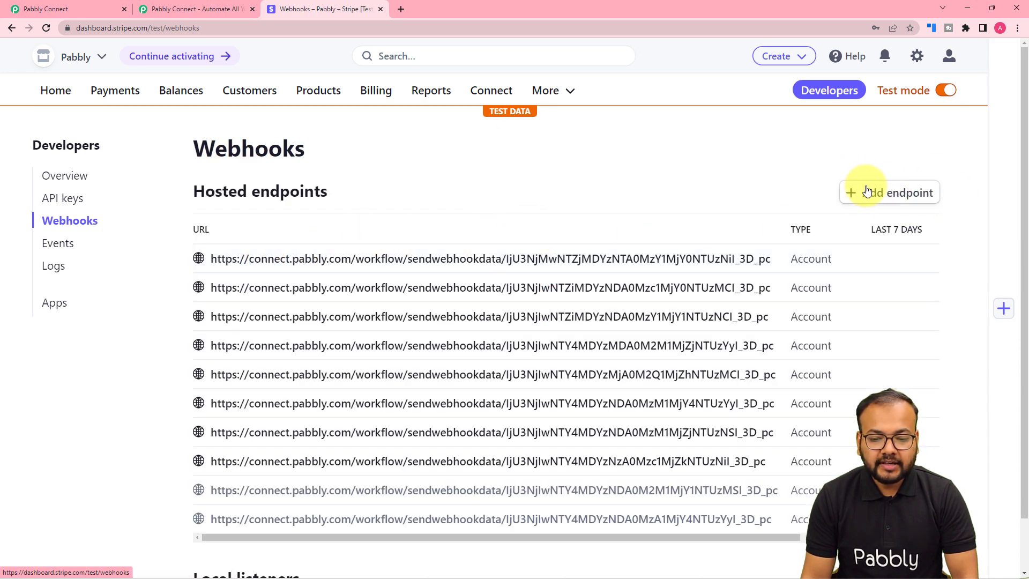
left_click(893, 202)
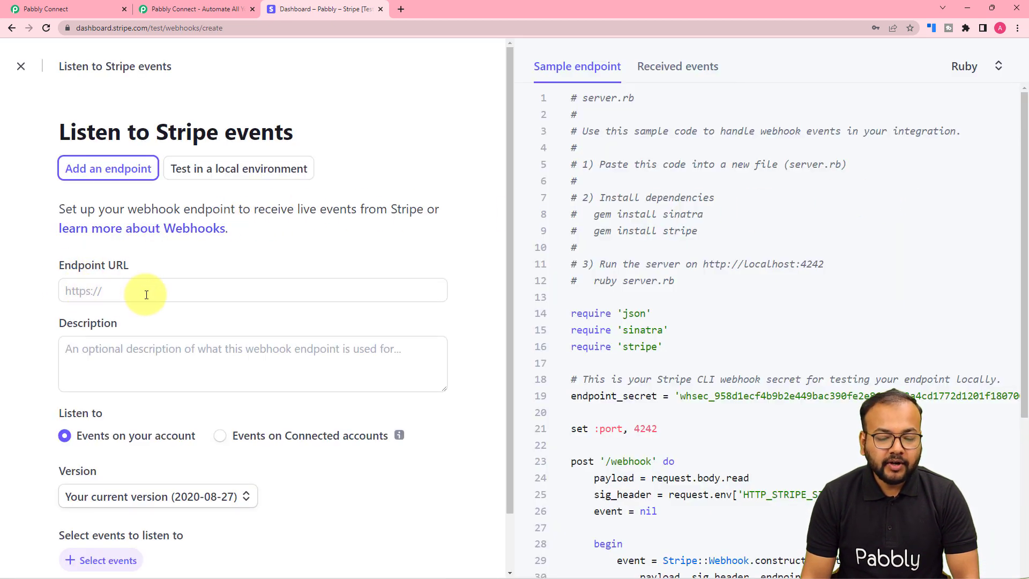
- Copy the trigger's webhook URL from Pabbly Connect and paste it as the Endpoint URL of the new Stripe webhook
left_click(79, 8)
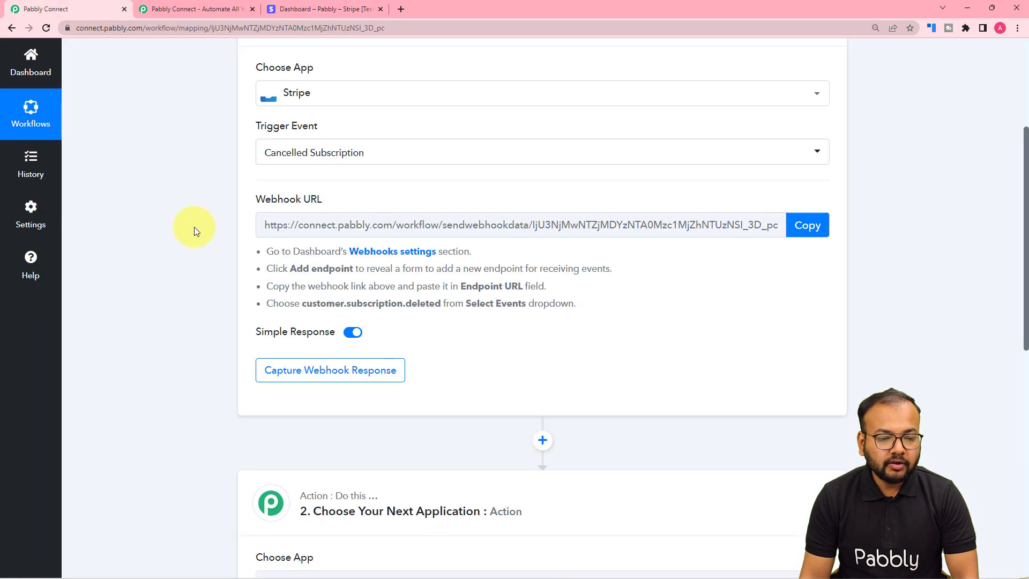
left_click(808, 225)
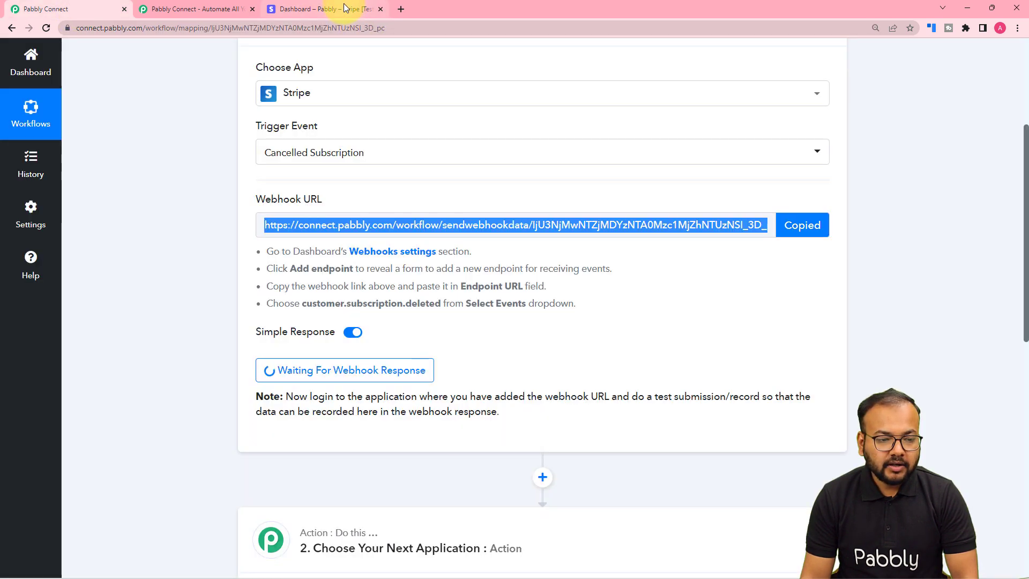
left_click(342, 6)
right_click(124, 285)
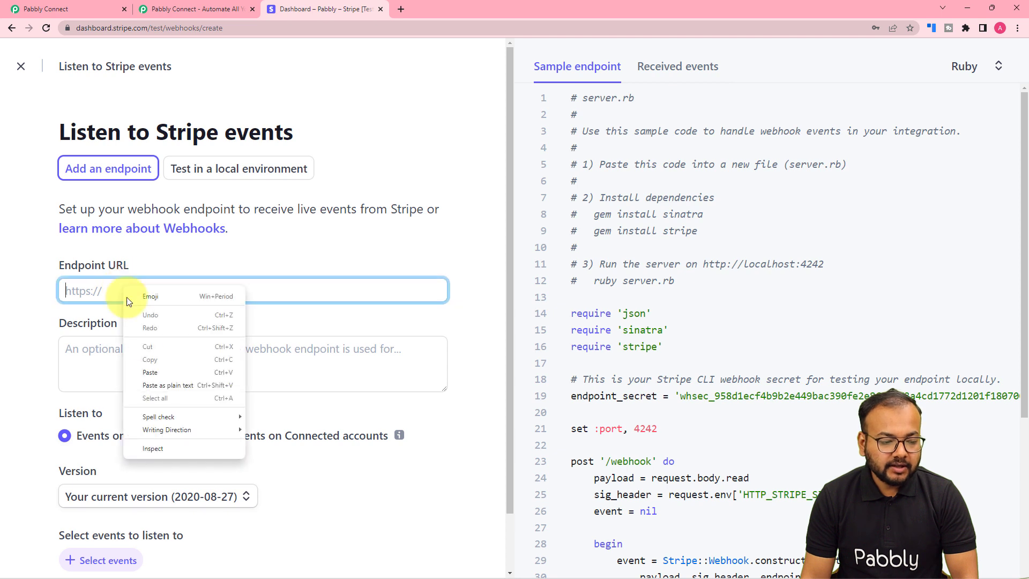
left_click(147, 368)
left_click(42, 327)
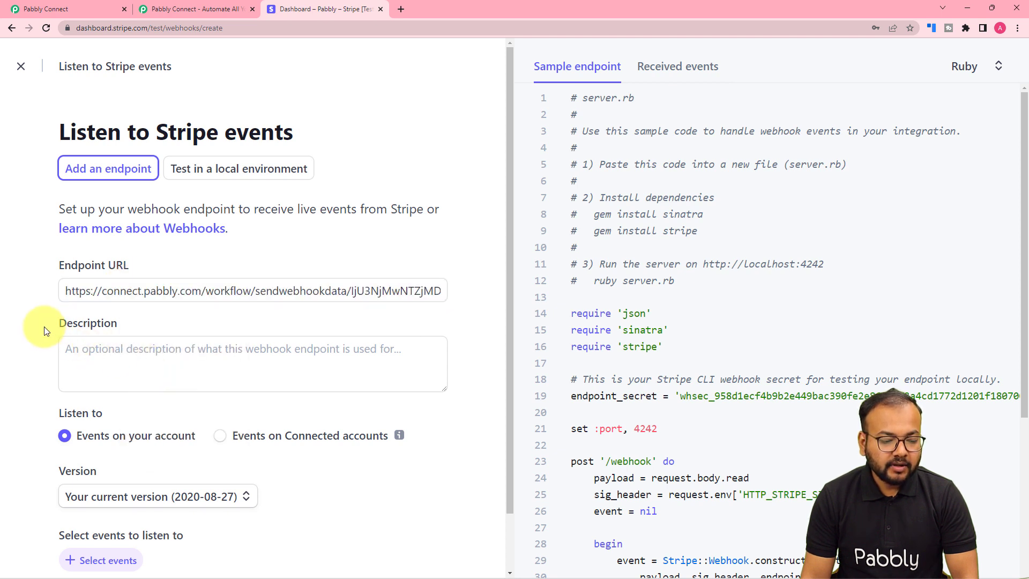
- Add the customer.subscription.deleted event from the Customer group to the events the endpoint listens to
scroll(50, 362, "down", 1)
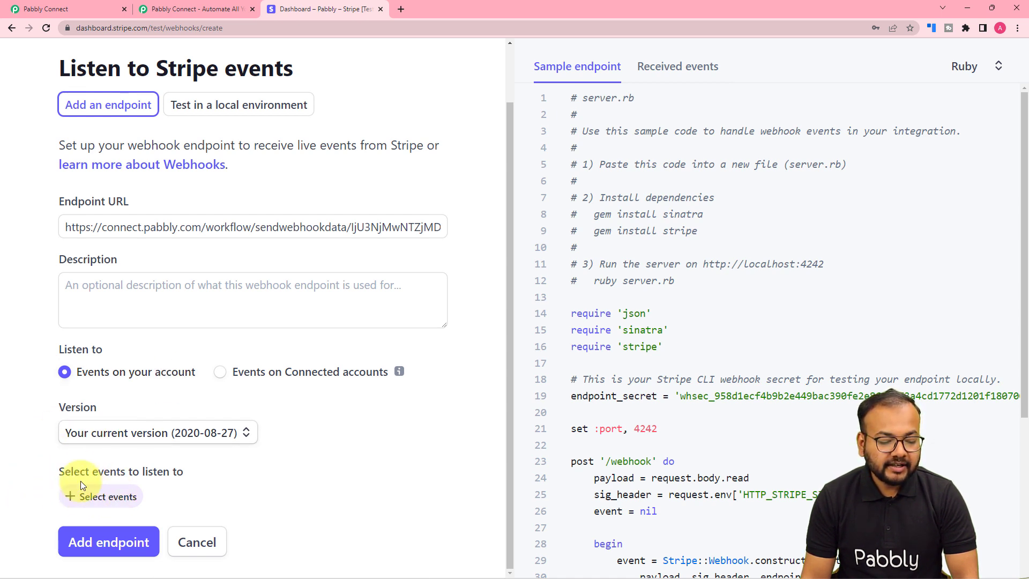
left_click(94, 499)
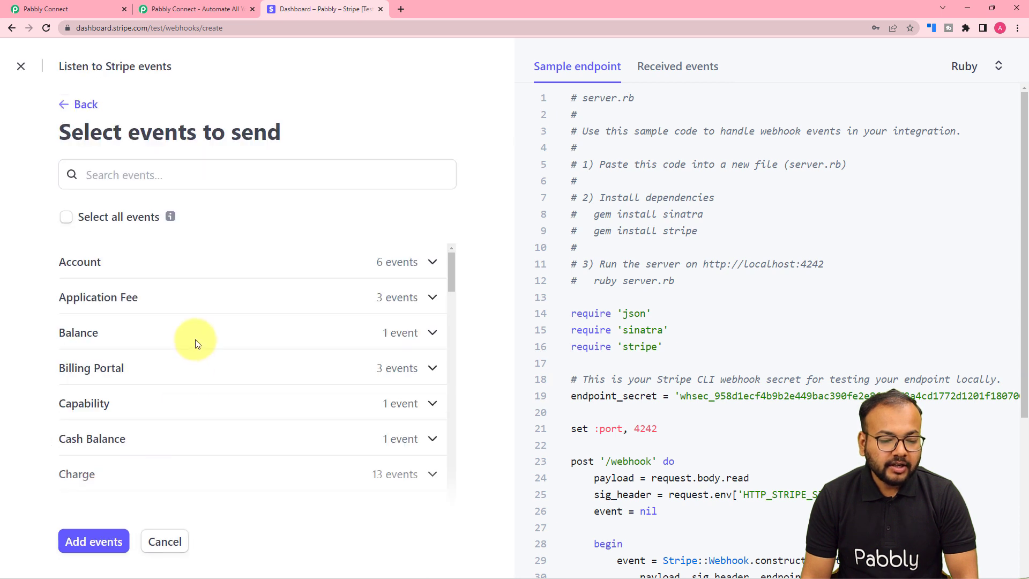
scroll(208, 315, "down", 2)
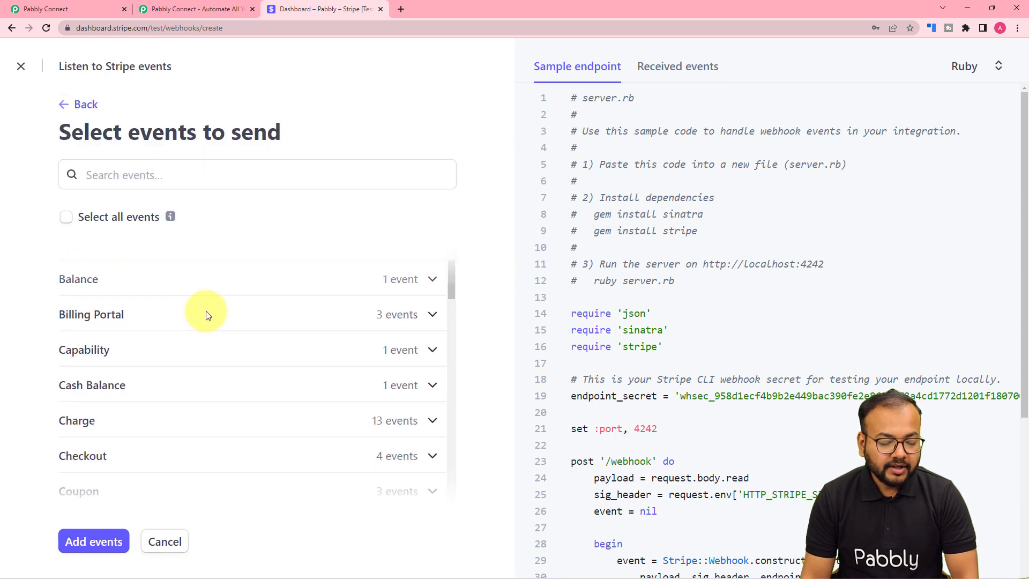
scroll(208, 315, "down", 1)
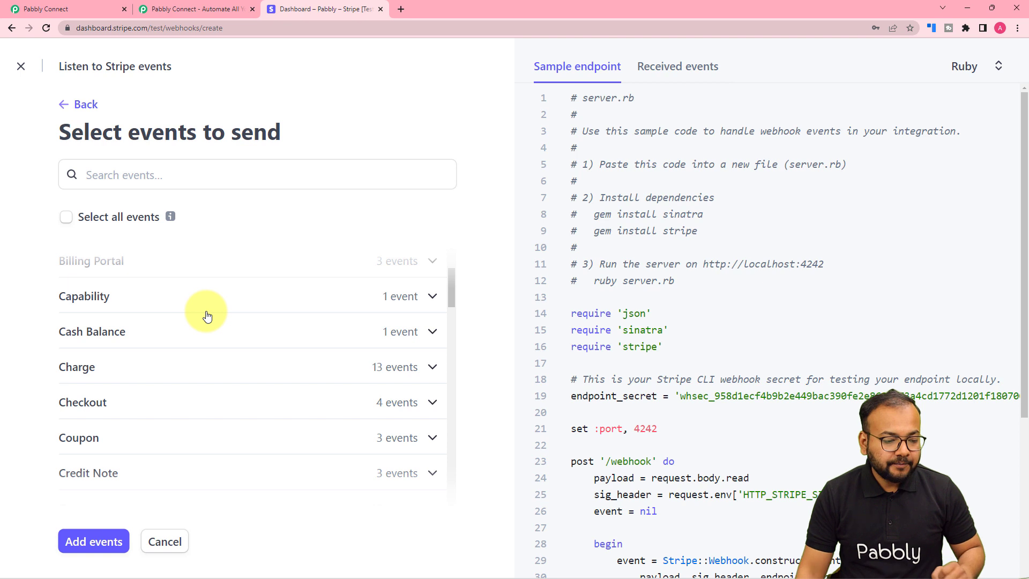
scroll(187, 349, "down", 3)
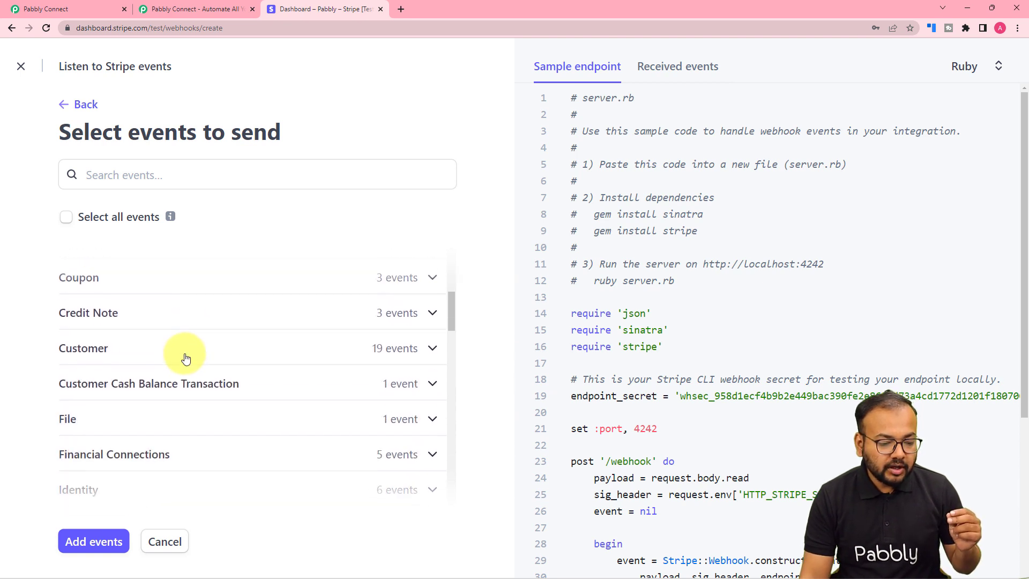
left_click(82, 348)
scroll(140, 357, "down", 3)
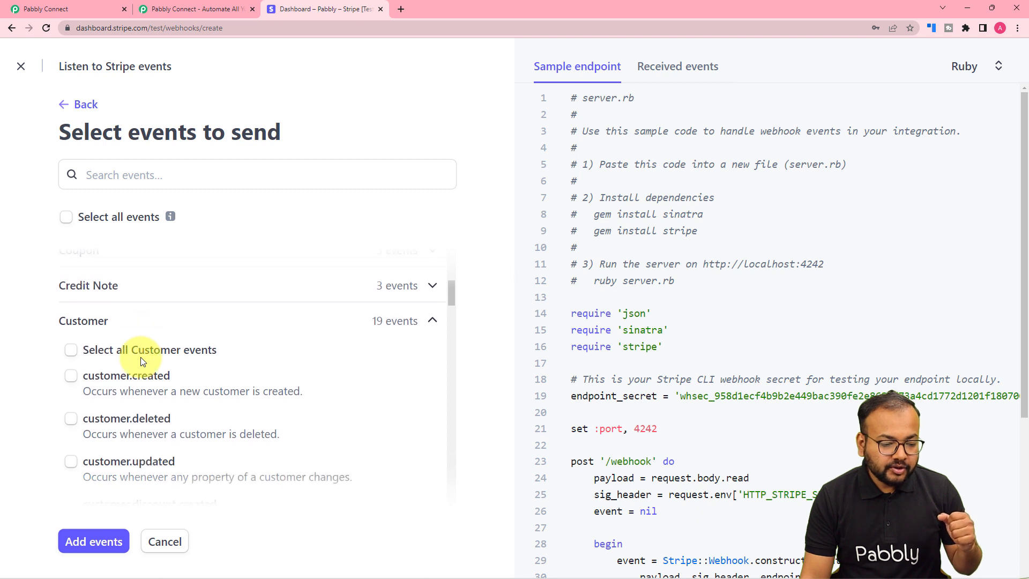
scroll(140, 357, "down", 3)
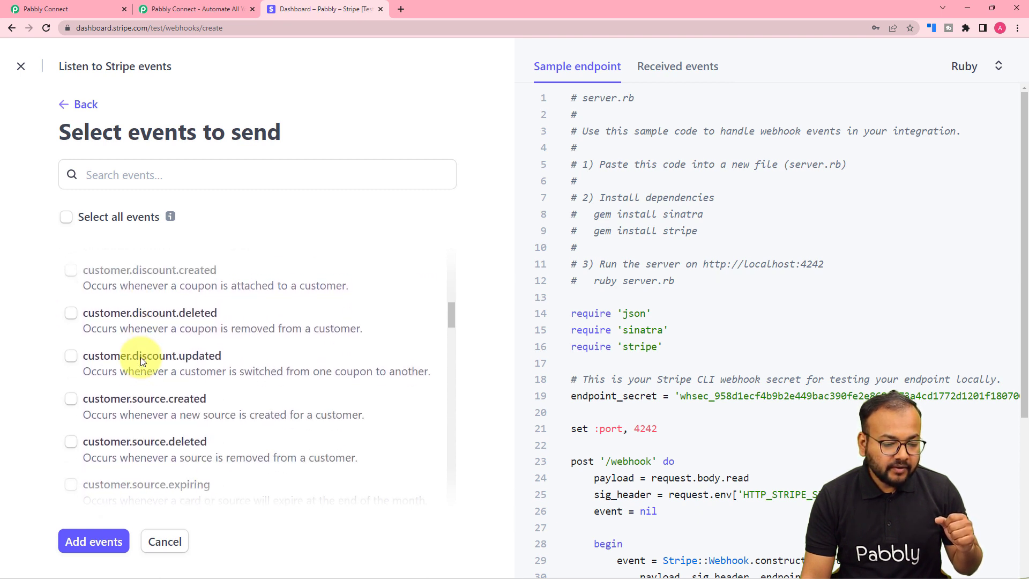
scroll(141, 357, "down", 3)
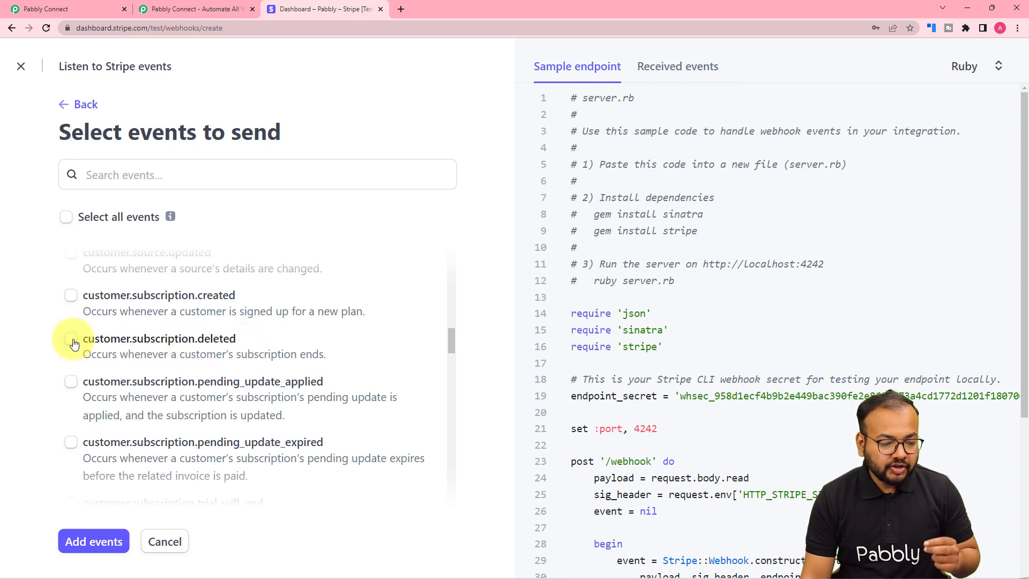
left_click(138, 349)
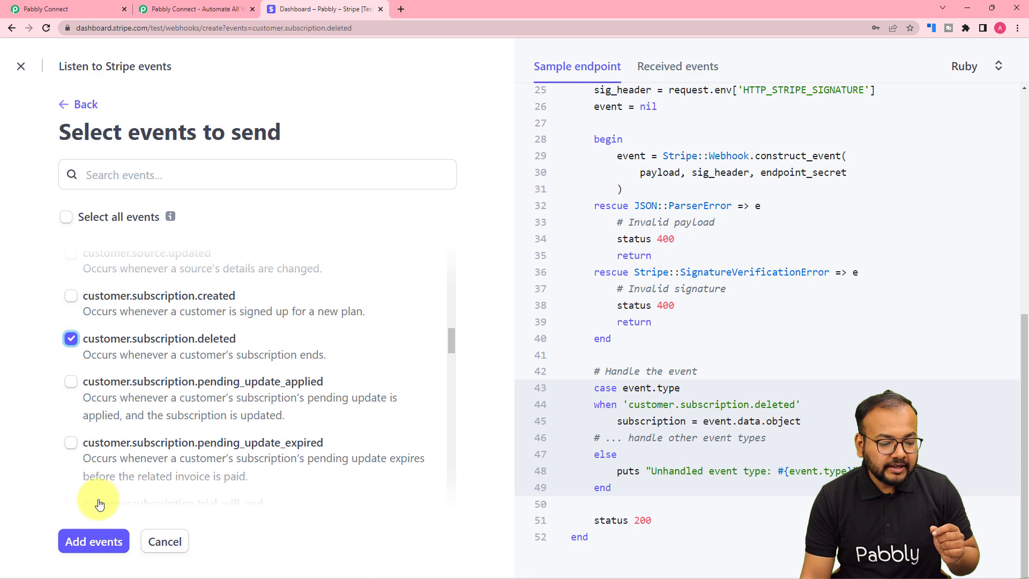
left_click(83, 541)
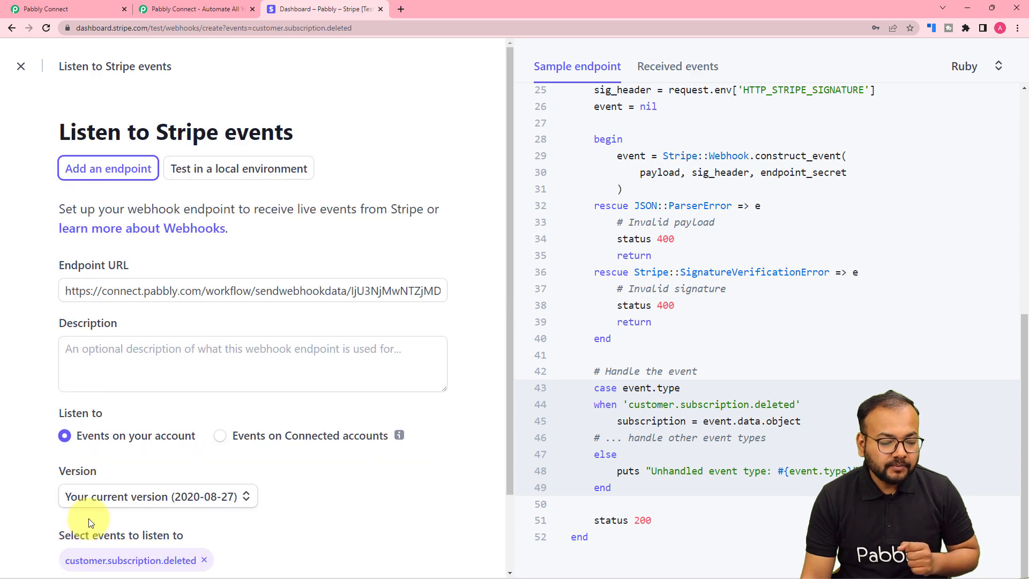
- Create the Stripe webhook endpoint with the entered settings, and return to the Stripe trigger in Pabbly Connect to check its webhook capture
scroll(88, 519, "down", 2)
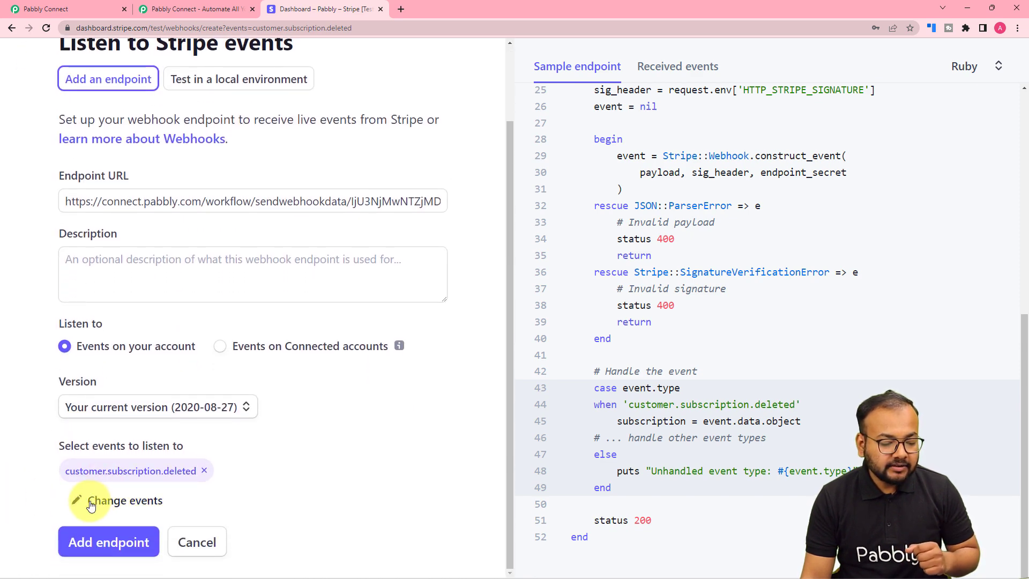
left_click(105, 542)
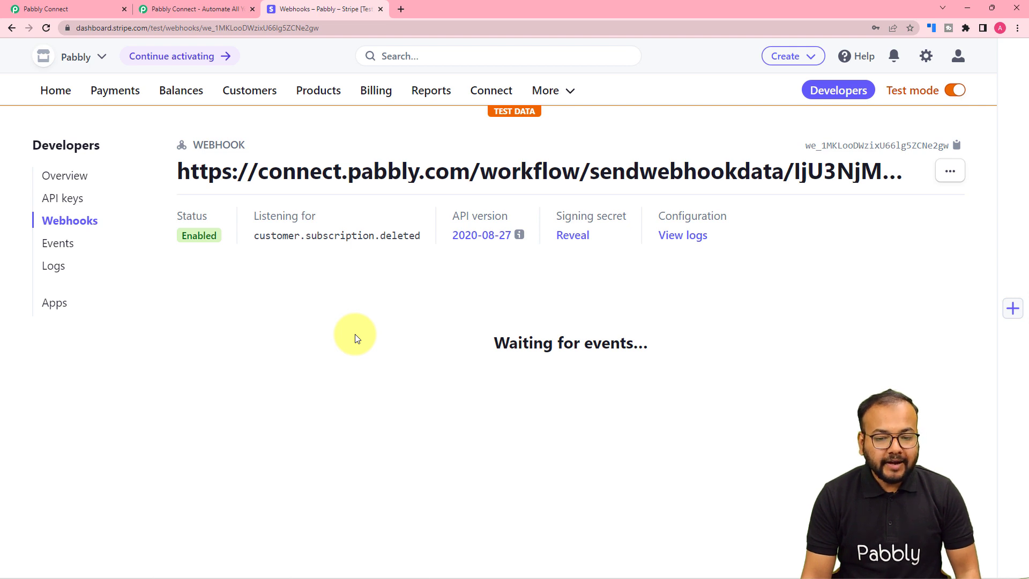
left_click(92, 5)
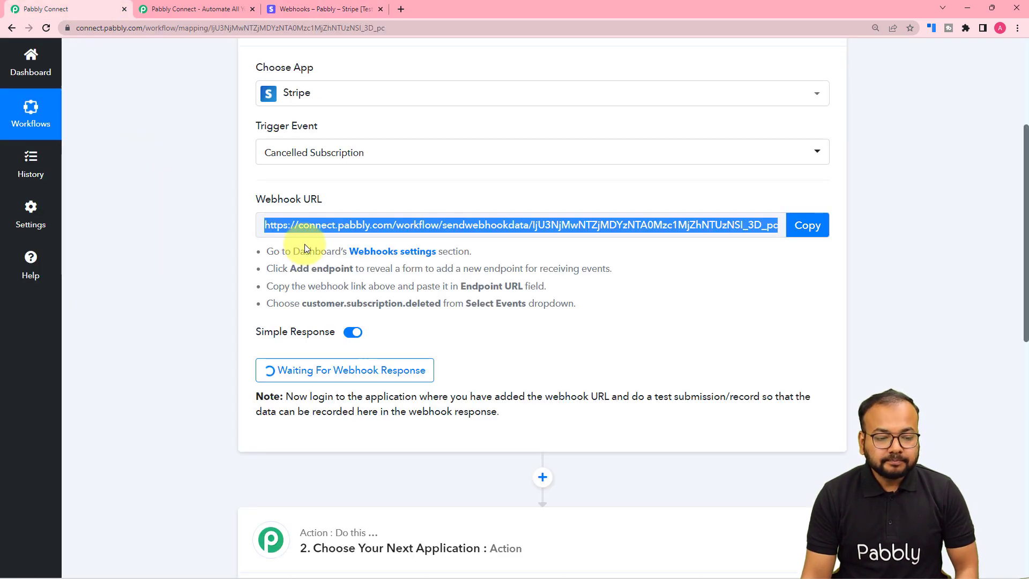
left_click(808, 225)
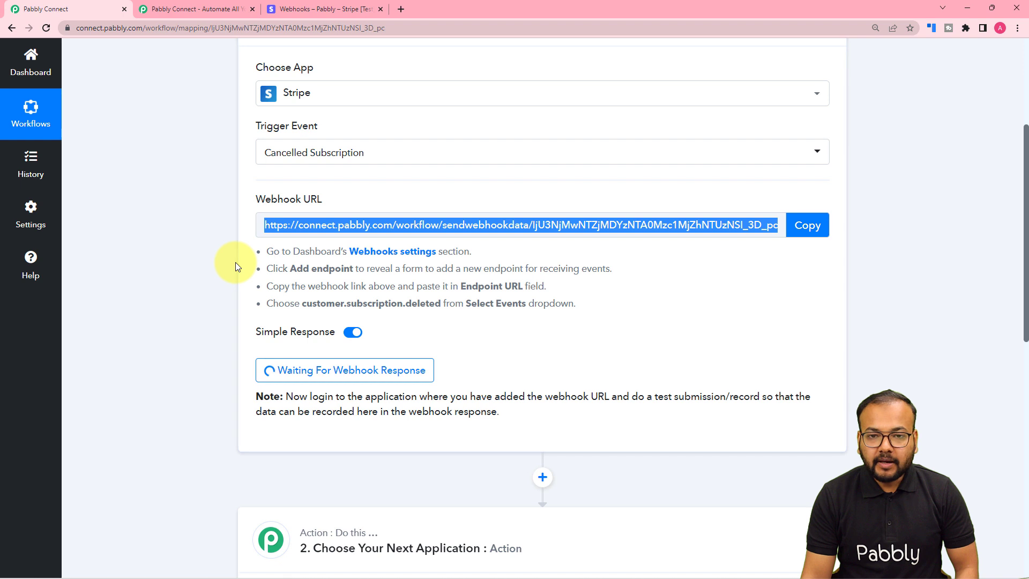
scroll(297, 268, "down", 3)
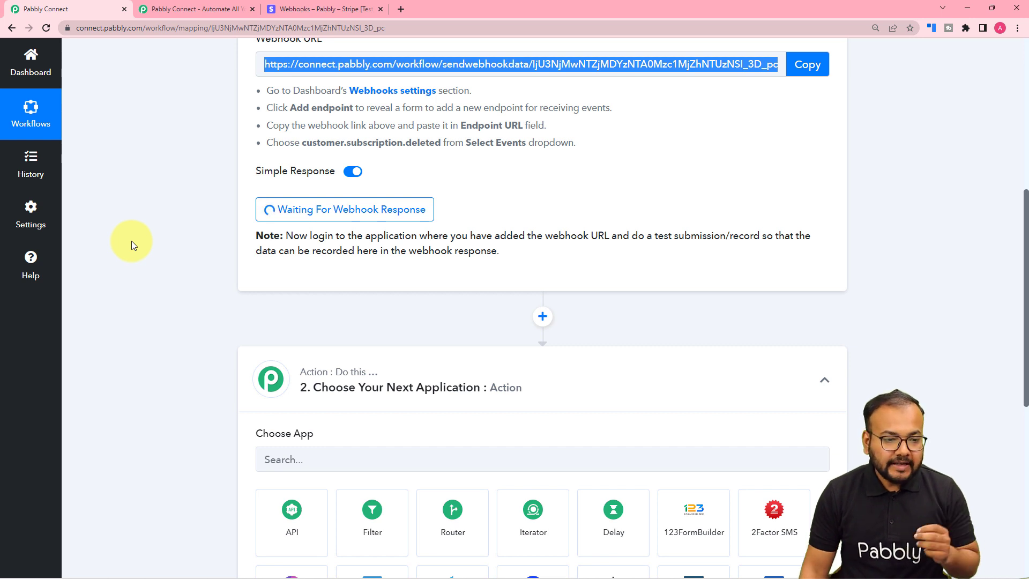
- Switch to the Stripe dashboard and open the test customer subscribed to PHP Course for Beginners (8 Weeks) from the customer list
left_click(306, 8)
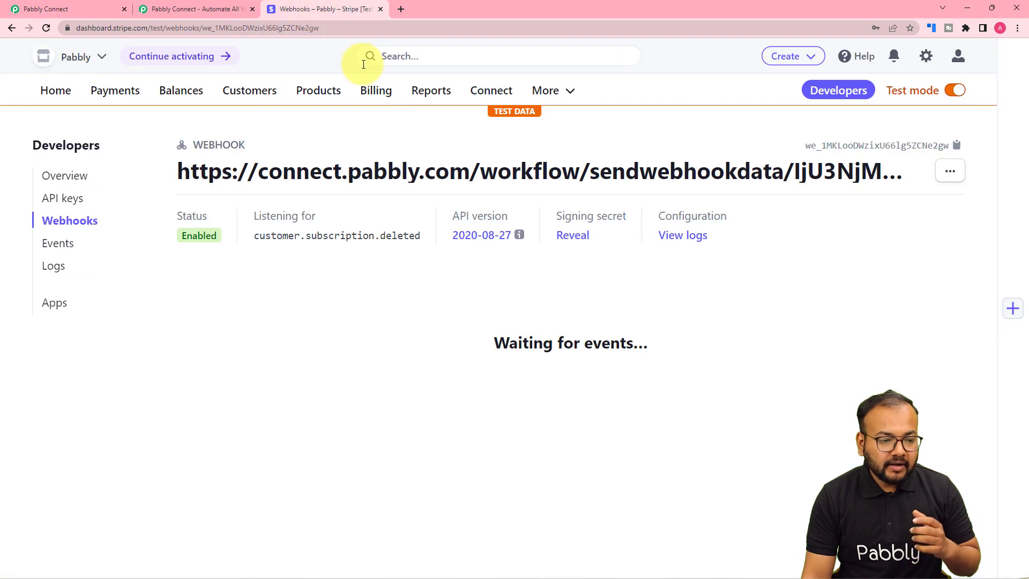
left_click(250, 92)
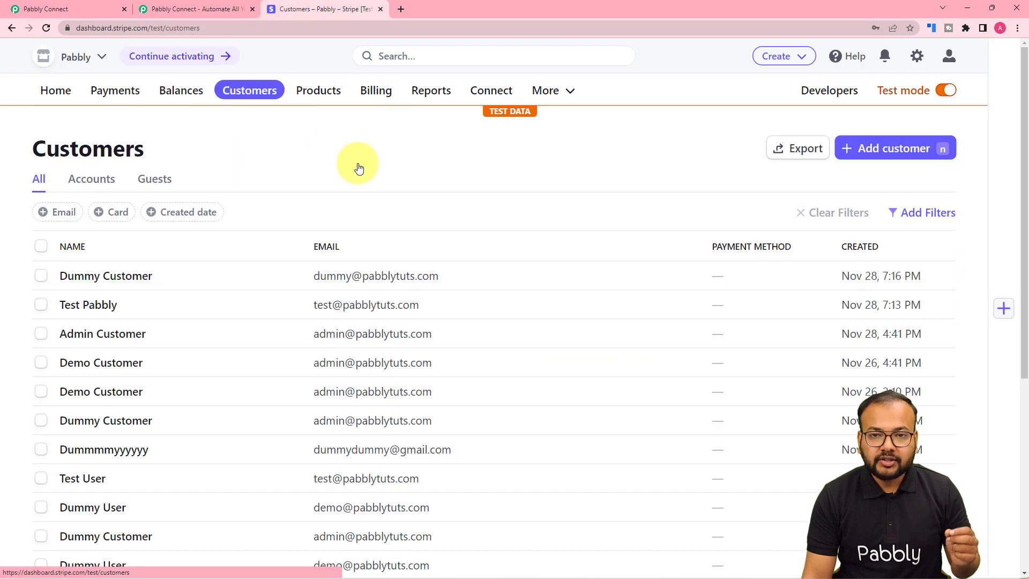
scroll(342, 196, "down", 2)
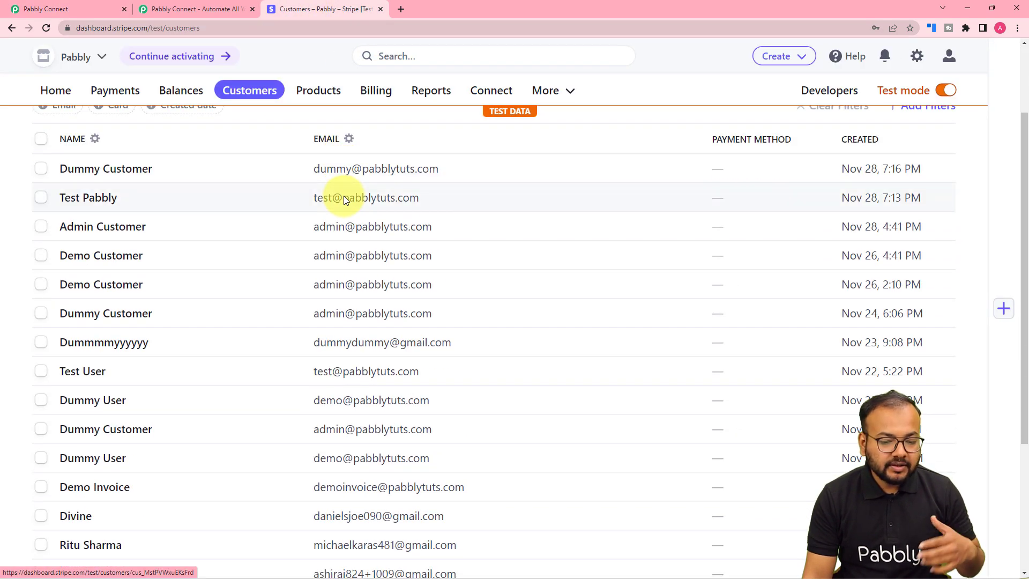
scroll(344, 199, "down", 2)
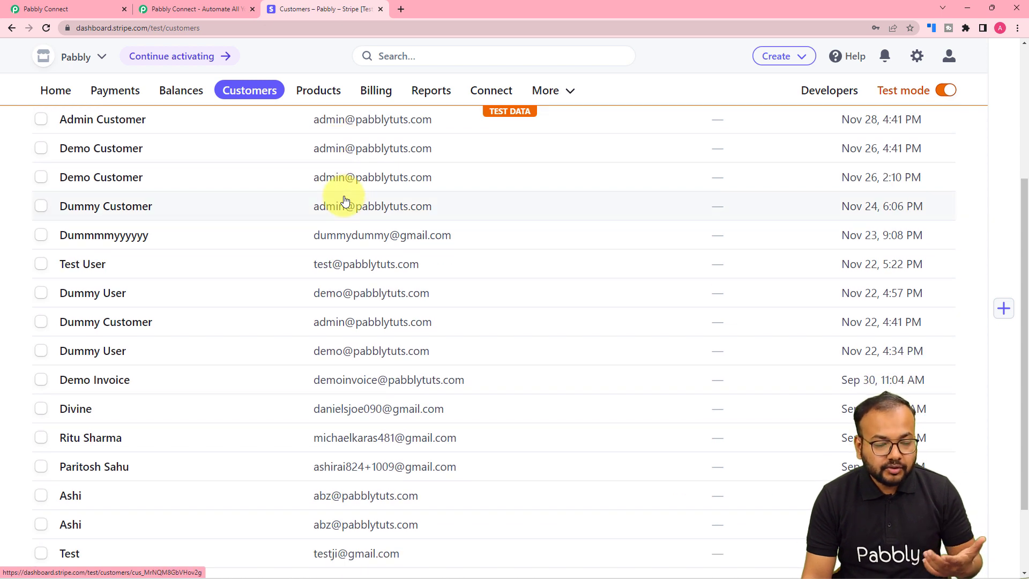
left_click(91, 267)
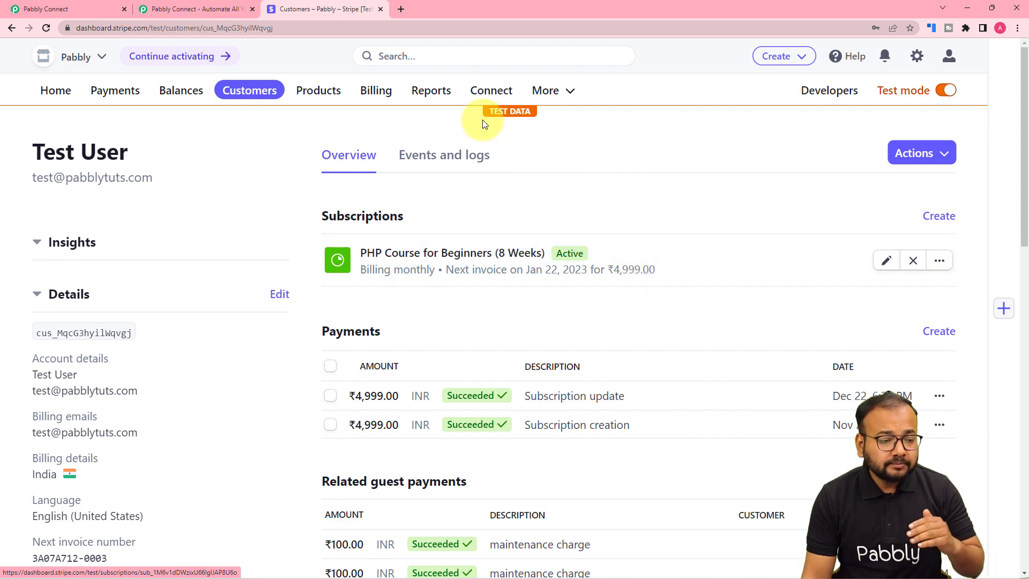
- Cancel the customer's PHP Course for Beginners (8 Weeks) subscription immediately with no refund
left_click(59, 8)
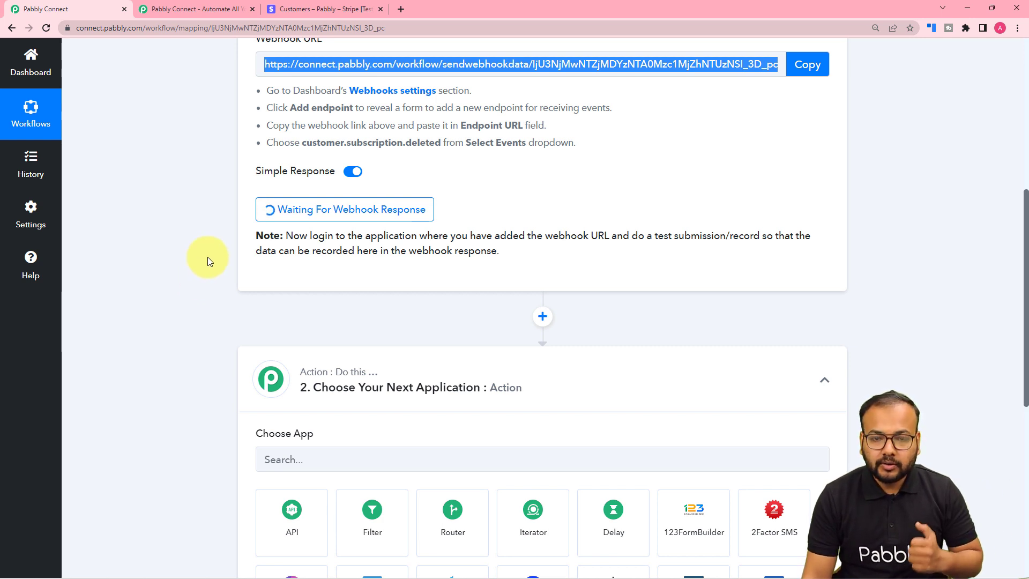
left_click(285, 8)
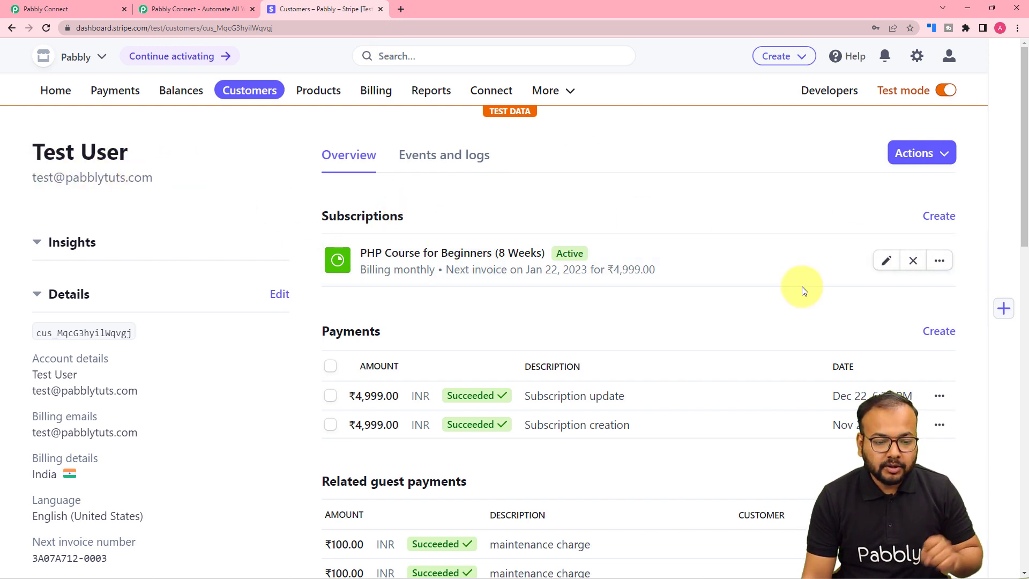
left_click(941, 262)
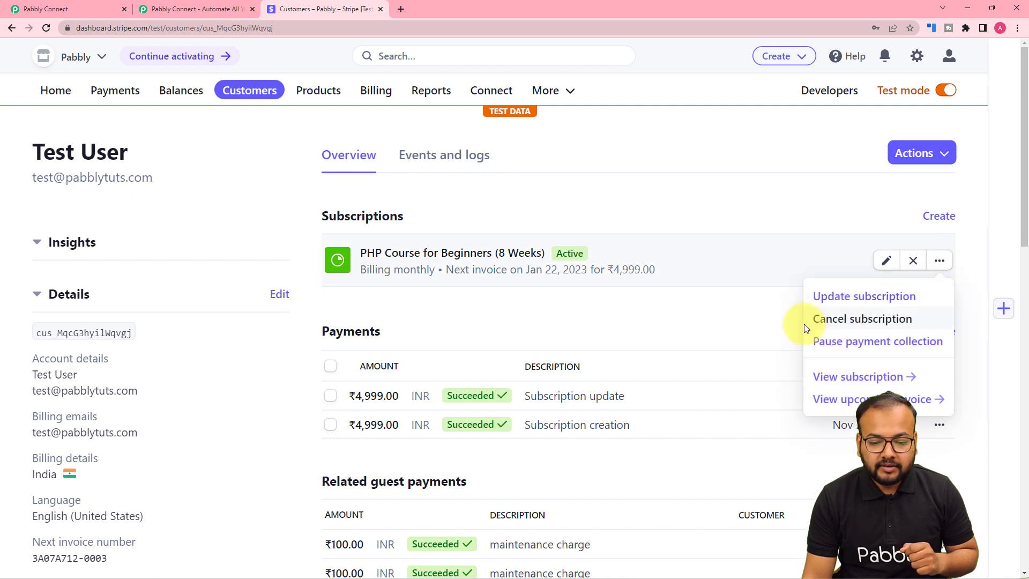
left_click(874, 322)
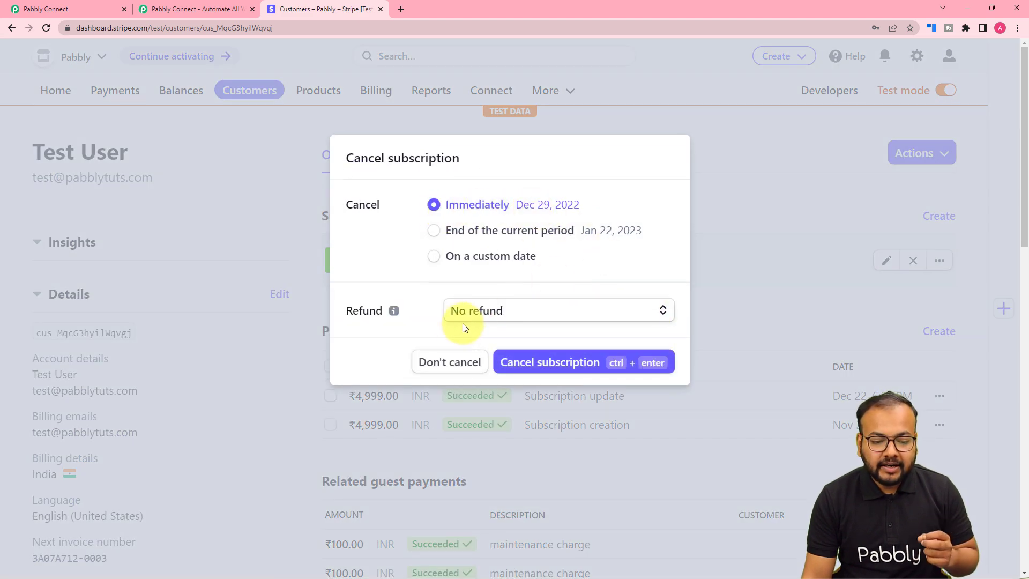
left_click(535, 366)
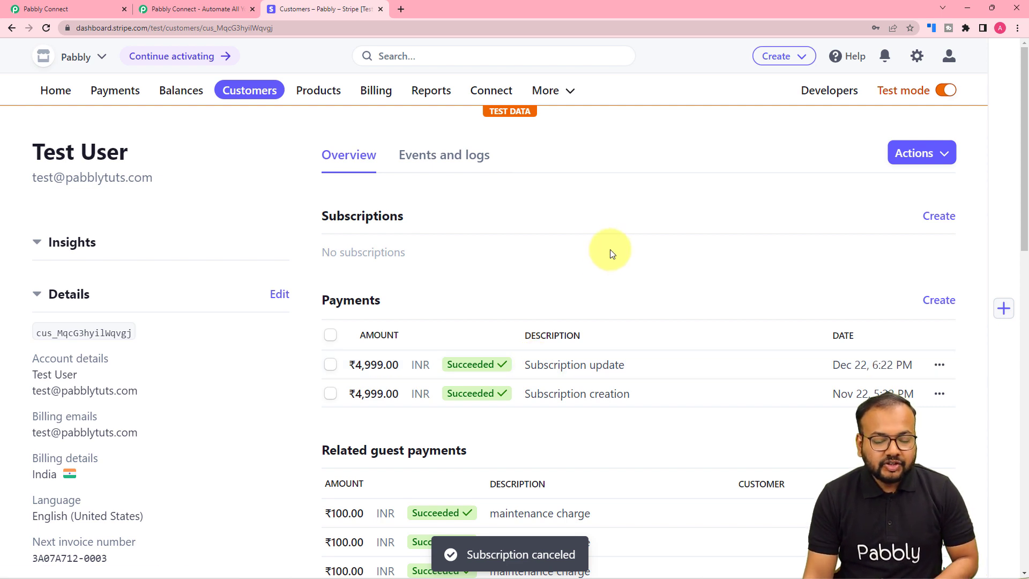
- Switch to Pabbly Connect and examine the trigger's received webhook response for the cancelled subscription's plan, status and customer ID fields
left_click(58, 9)
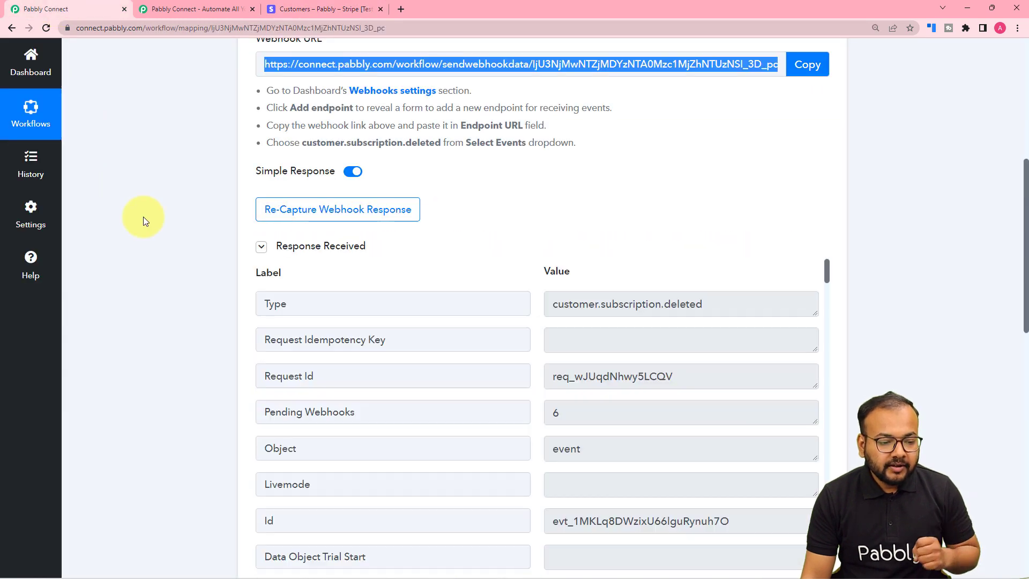
scroll(143, 217, "down", 1)
scroll(143, 217, "down", 2)
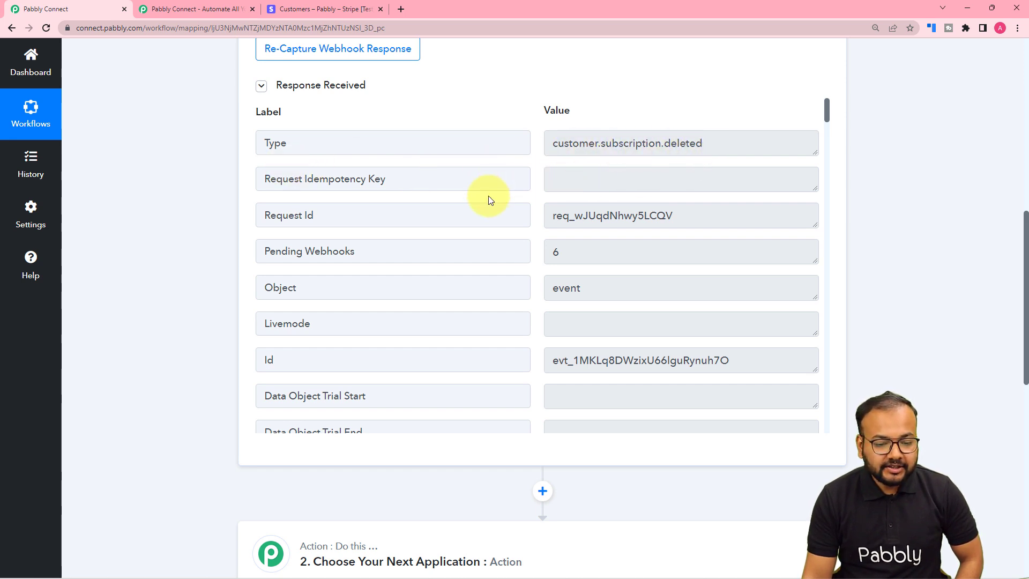
scroll(488, 199, "down", 2)
scroll(489, 199, "down", 5)
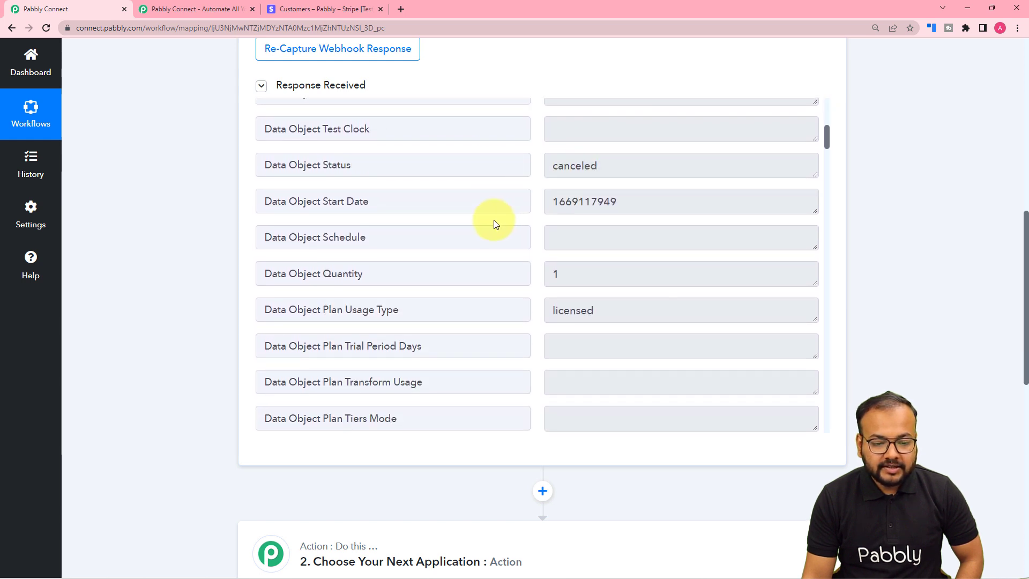
scroll(490, 222, "down", 6)
scroll(495, 221, "down", 4)
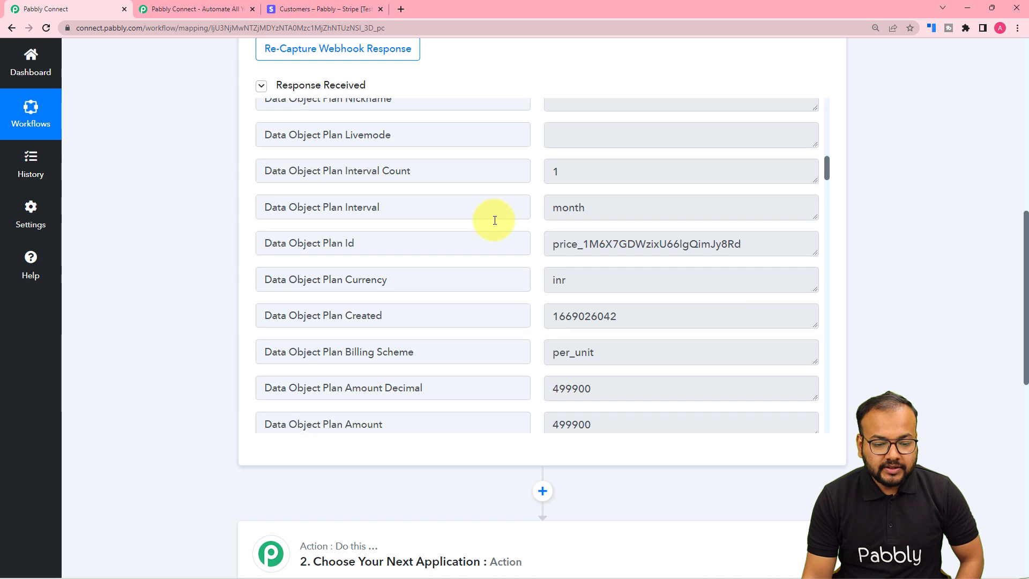
scroll(494, 224, "down", 1)
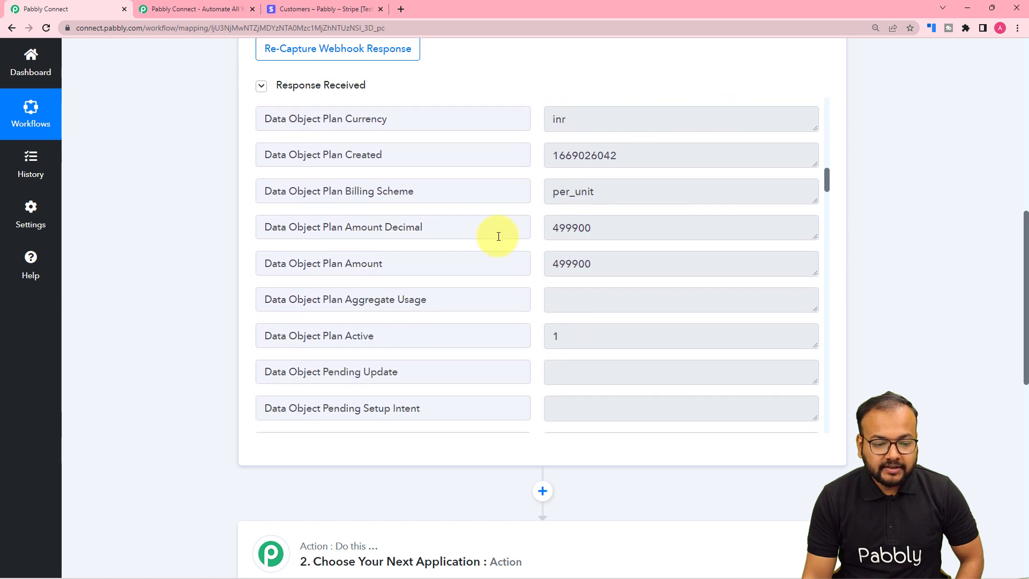
scroll(519, 270, "down", 1)
scroll(517, 272, "down", 9)
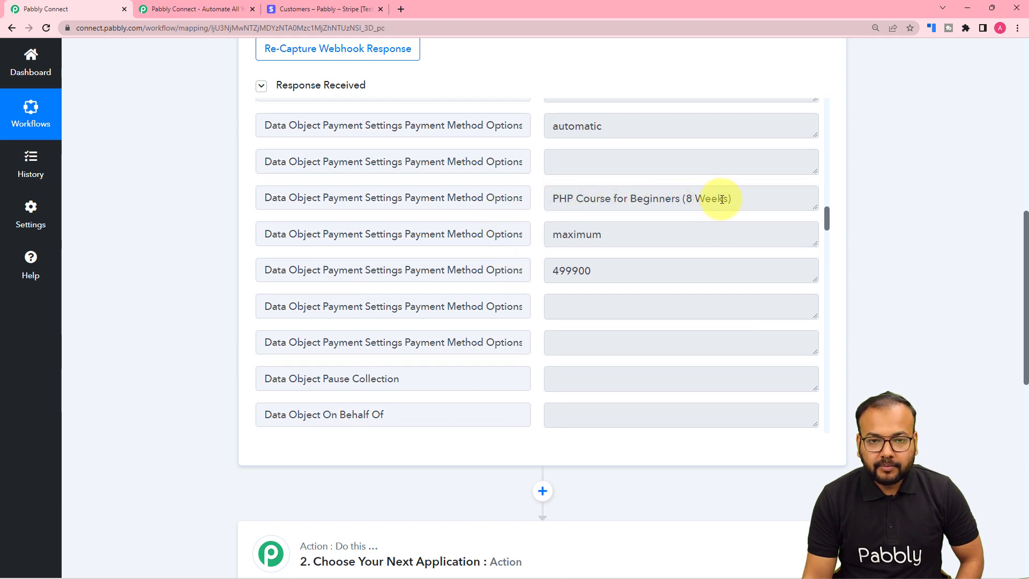
scroll(487, 261, "down", 5)
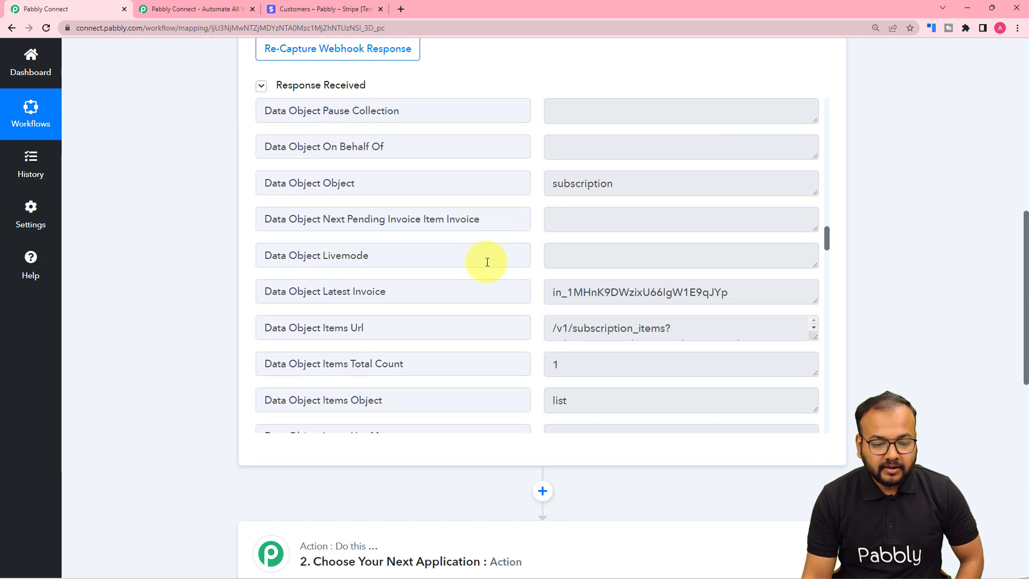
scroll(489, 257, "down", 3)
scroll(489, 257, "down", 10)
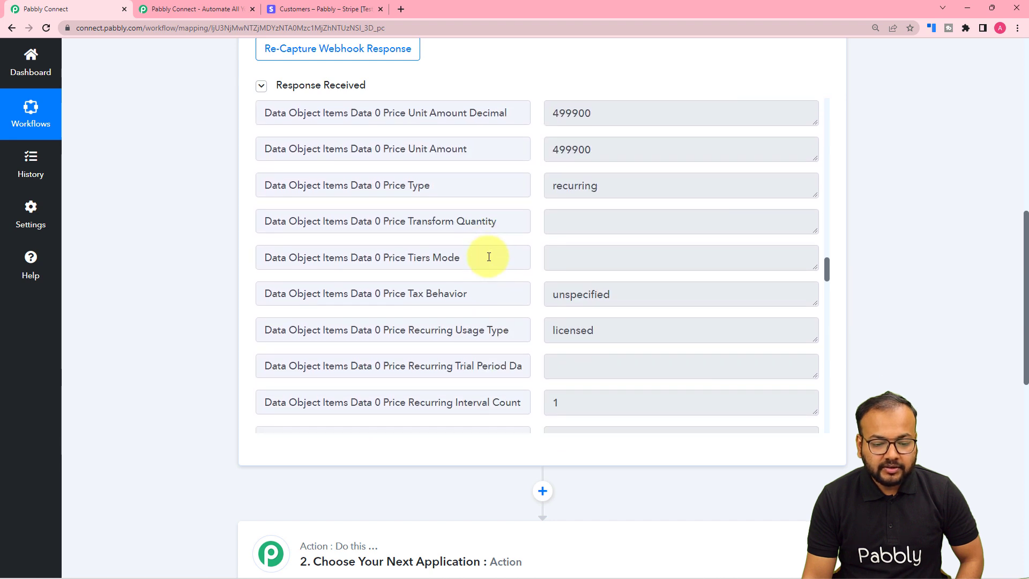
scroll(488, 257, "down", 9)
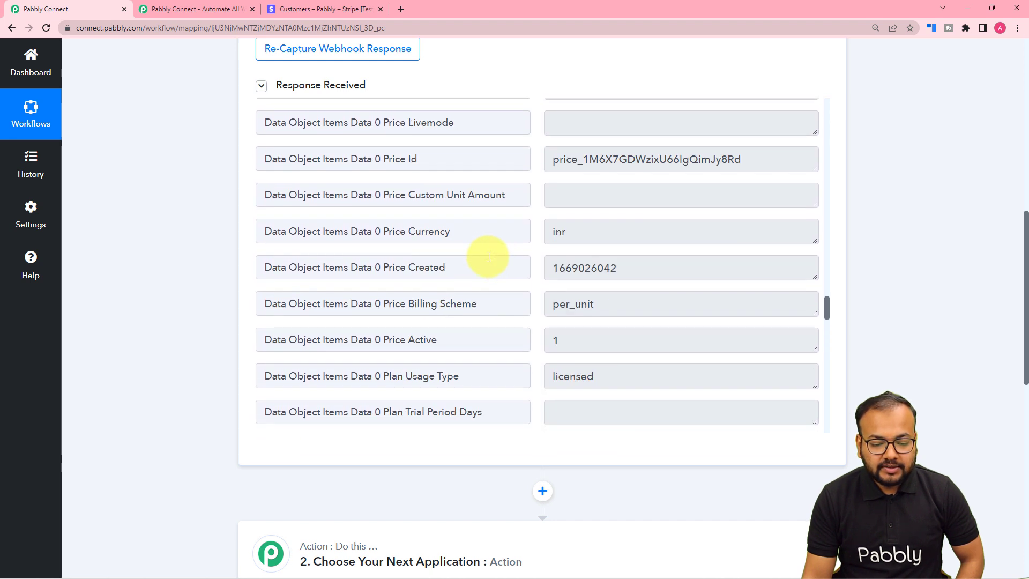
scroll(488, 257, "down", 10)
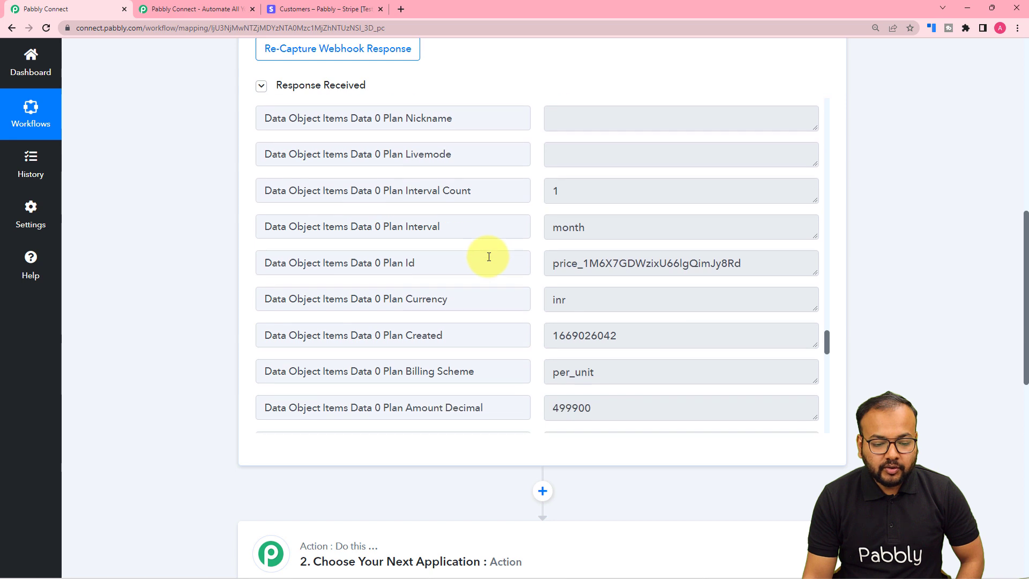
scroll(489, 256, "down", 2)
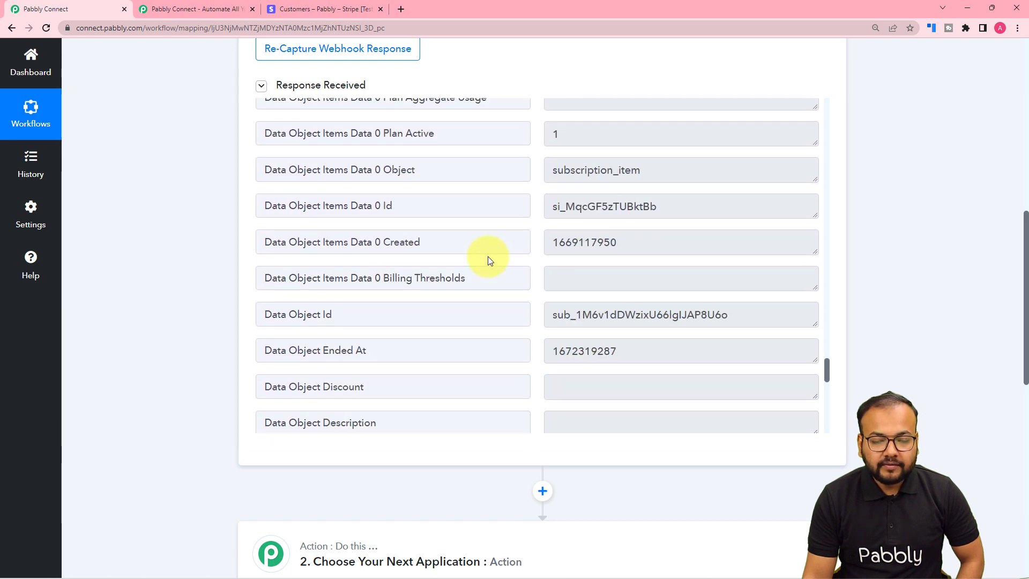
scroll(487, 260, "down", 6)
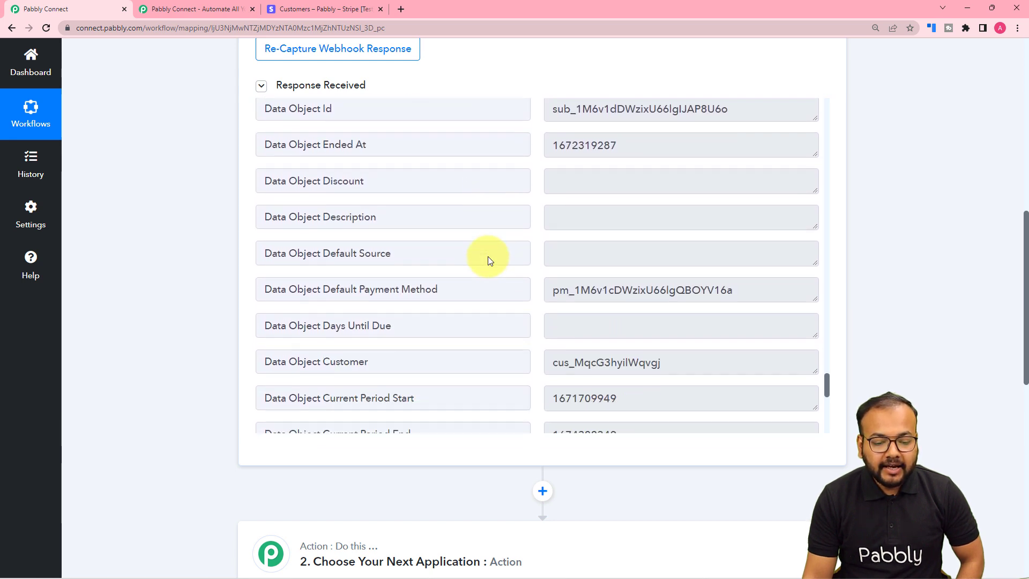
scroll(487, 260, "down", 3)
scroll(488, 258, "up", 1)
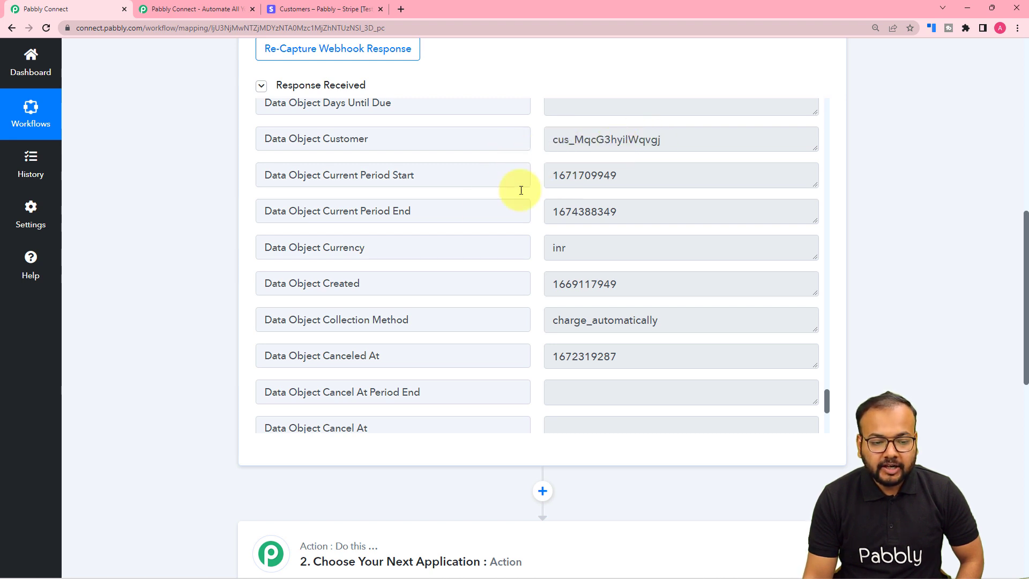
scroll(461, 234, "down", 5)
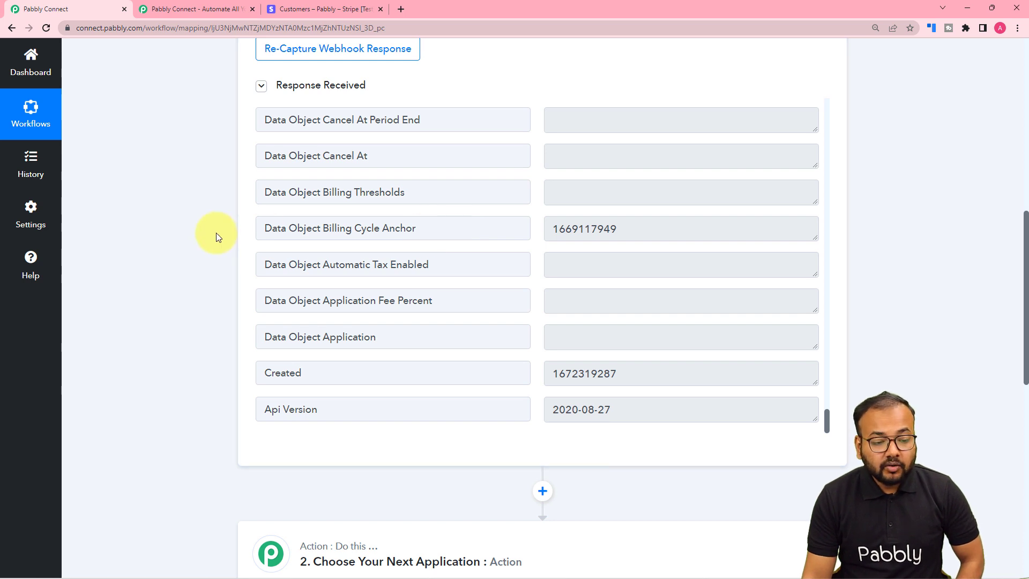
- Search for Stripe in the workflow's second step and set it as the action app
scroll(217, 233, "down", 1)
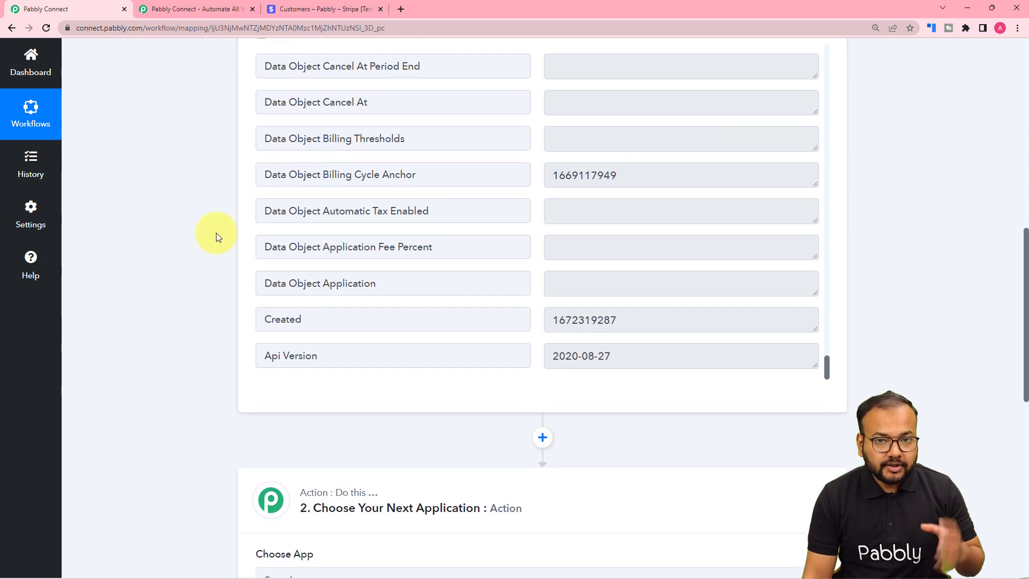
scroll(216, 236, "down", 2)
scroll(216, 235, "down", 3)
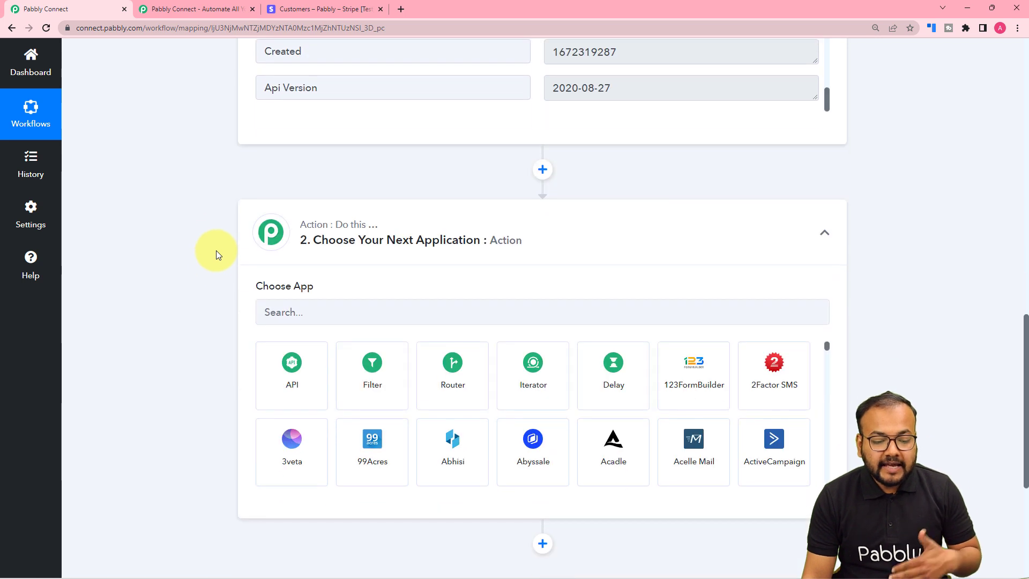
scroll(217, 250, "down", 1)
left_click(321, 261)
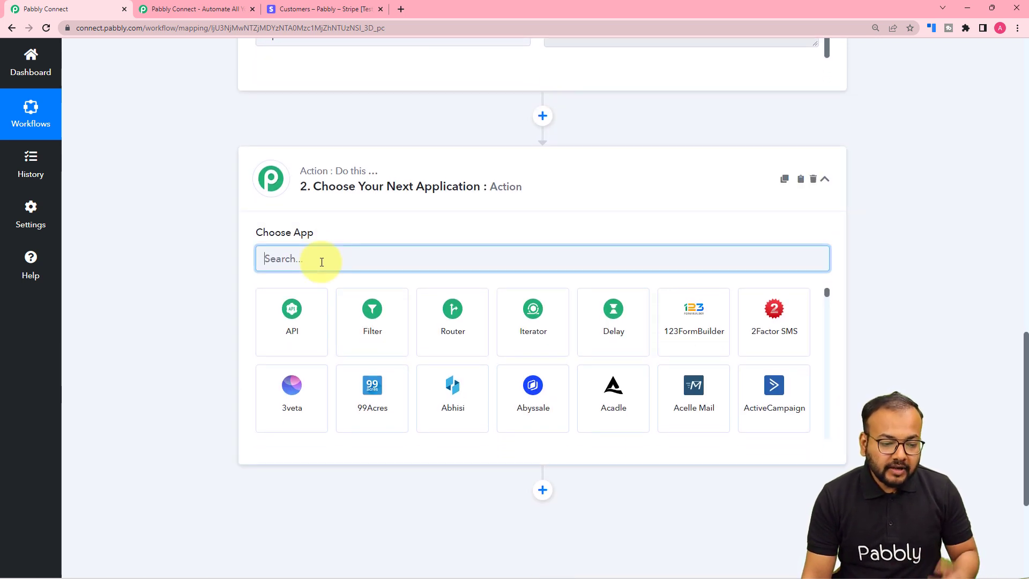
type("strip")
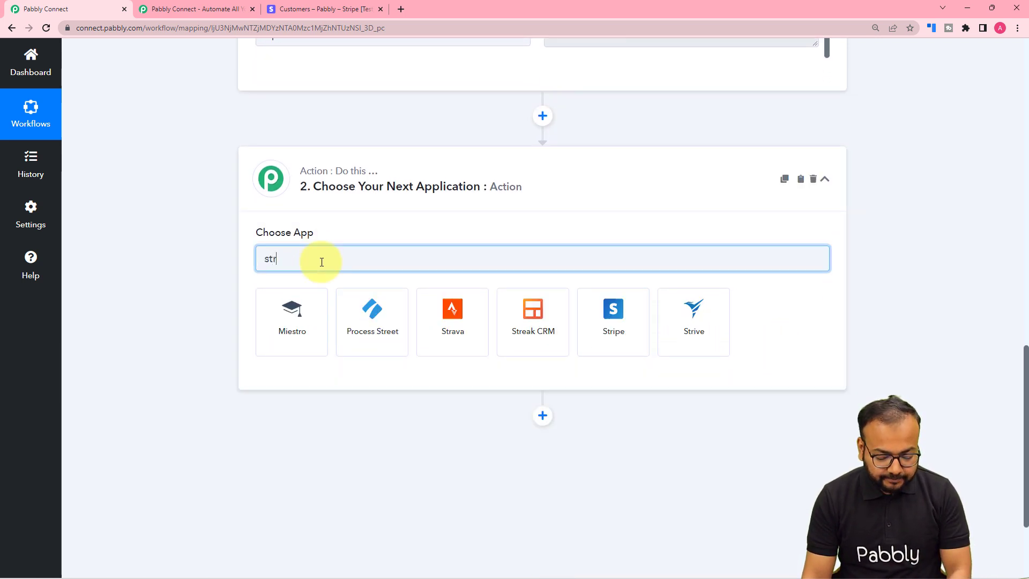
left_click(314, 317)
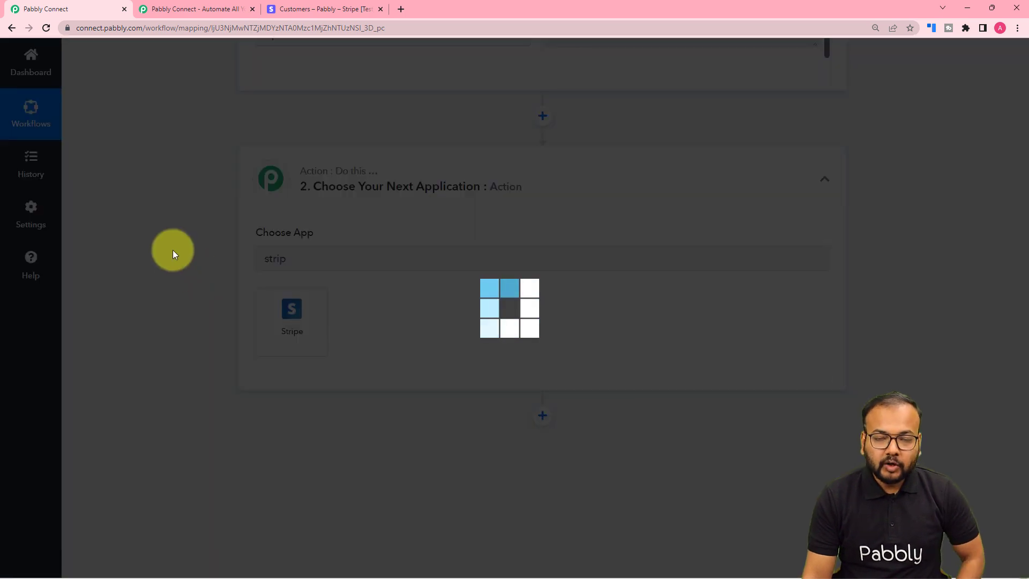
scroll(195, 262, "down", 2)
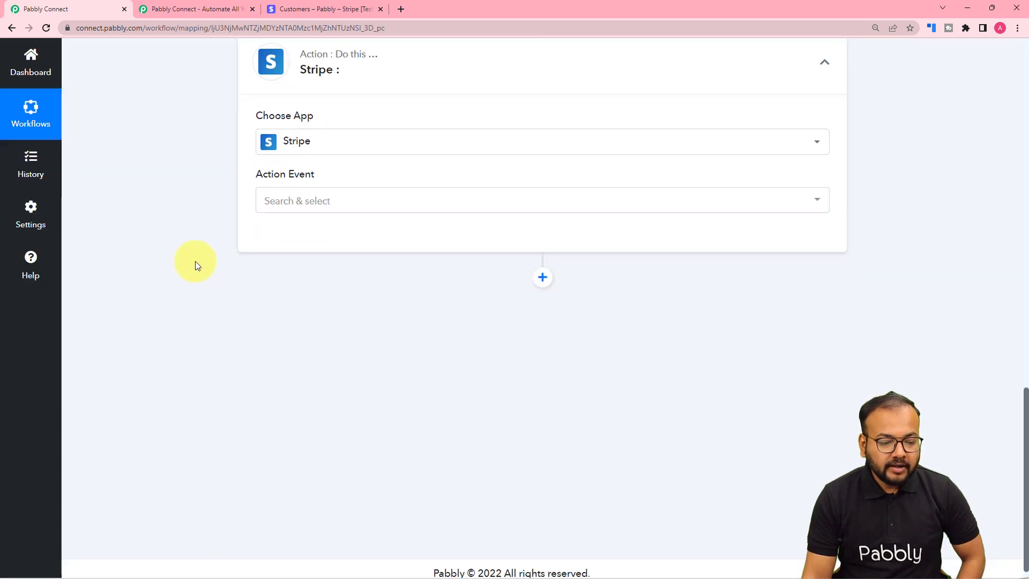
- Set the Stripe step's action event to Retrieve a Customer by ID
left_click(341, 193)
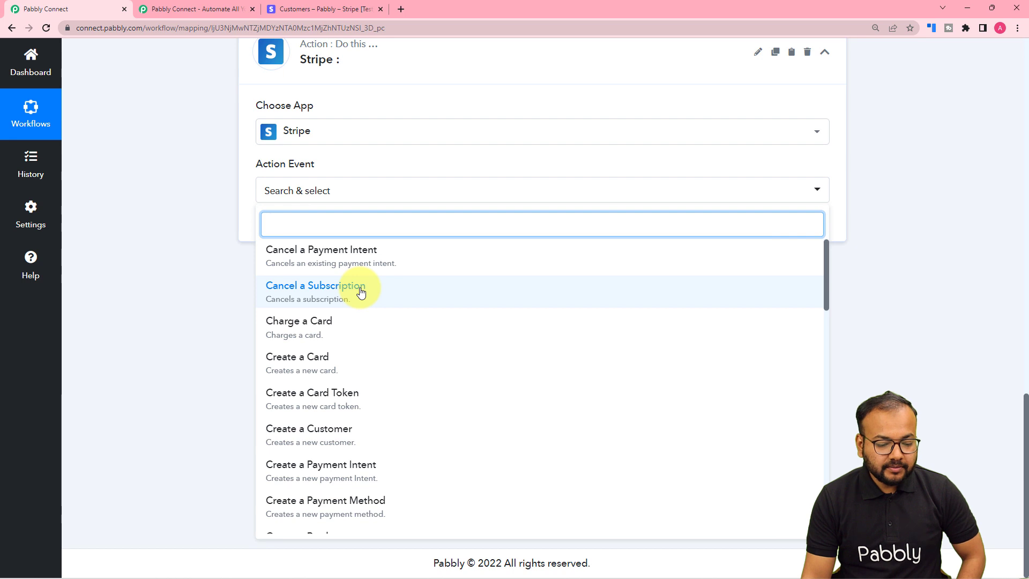
scroll(361, 292, "down", 5)
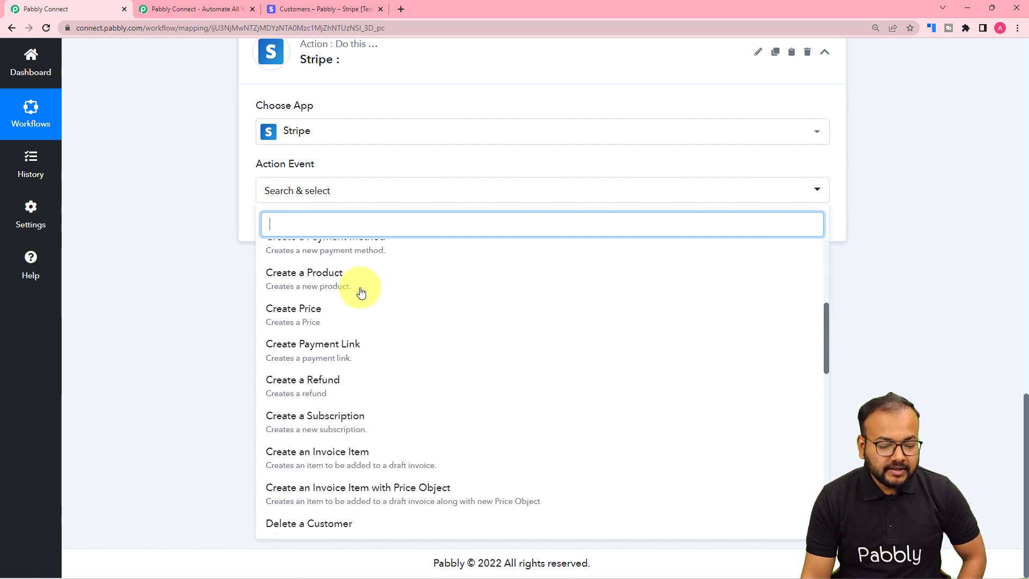
scroll(360, 292, "down", 4)
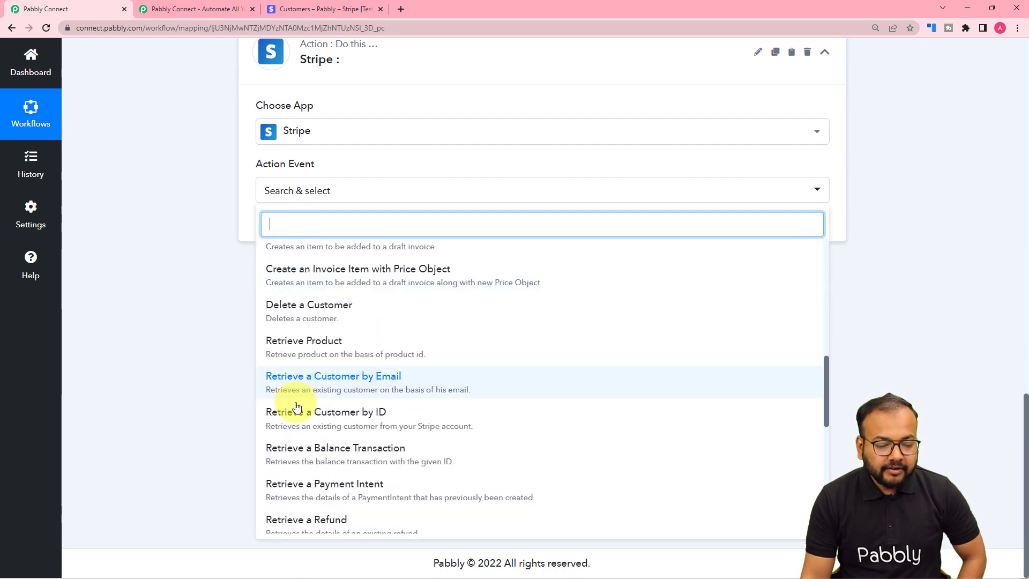
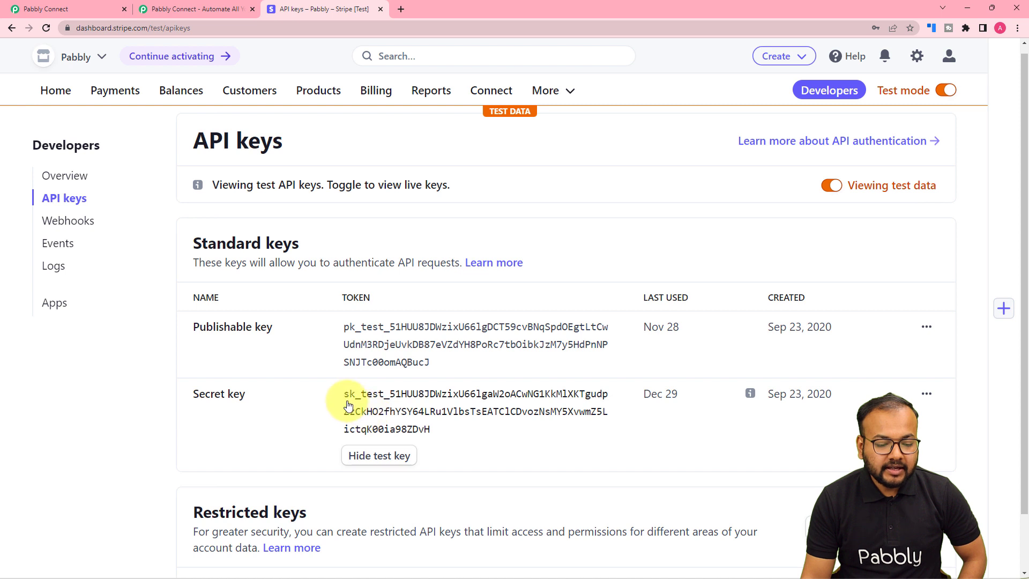
- Copy the test secret key from Stripe's API keys page, paste it as the token of the new Stripe connection in Pabbly Connect and save
left_click(348, 401)
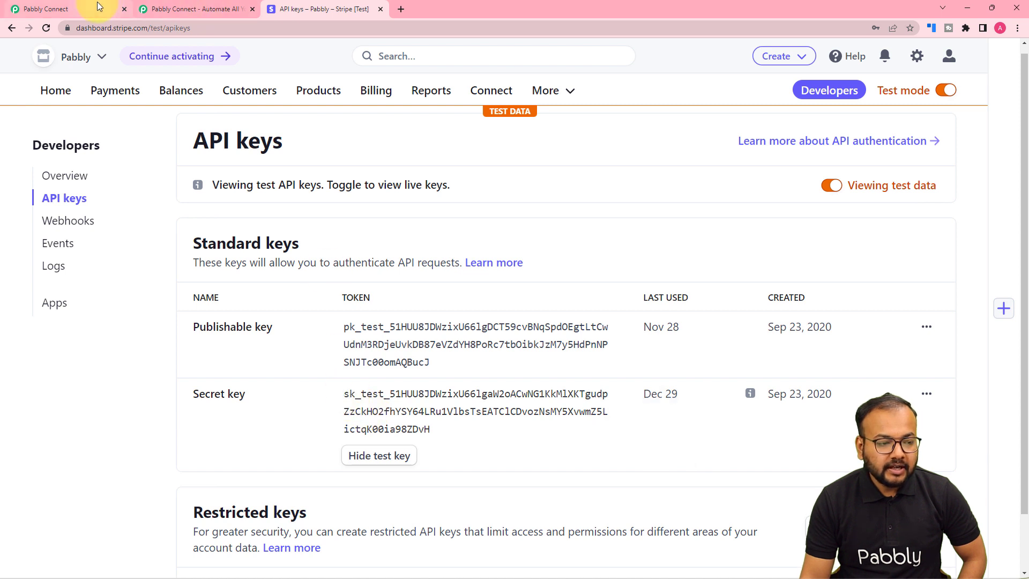
left_click(45, 8)
right_click(475, 314)
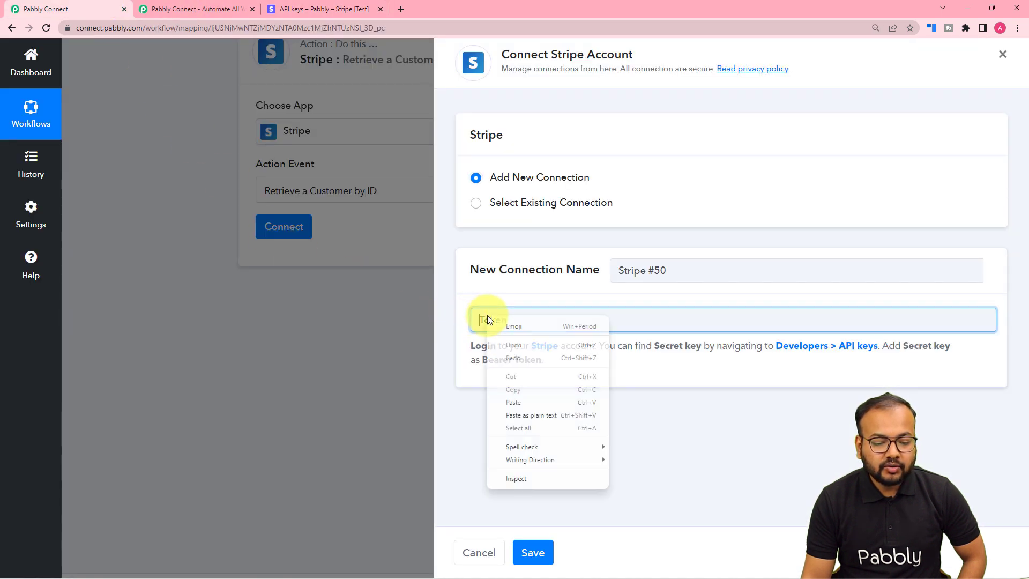
left_click(517, 401)
left_click(543, 550)
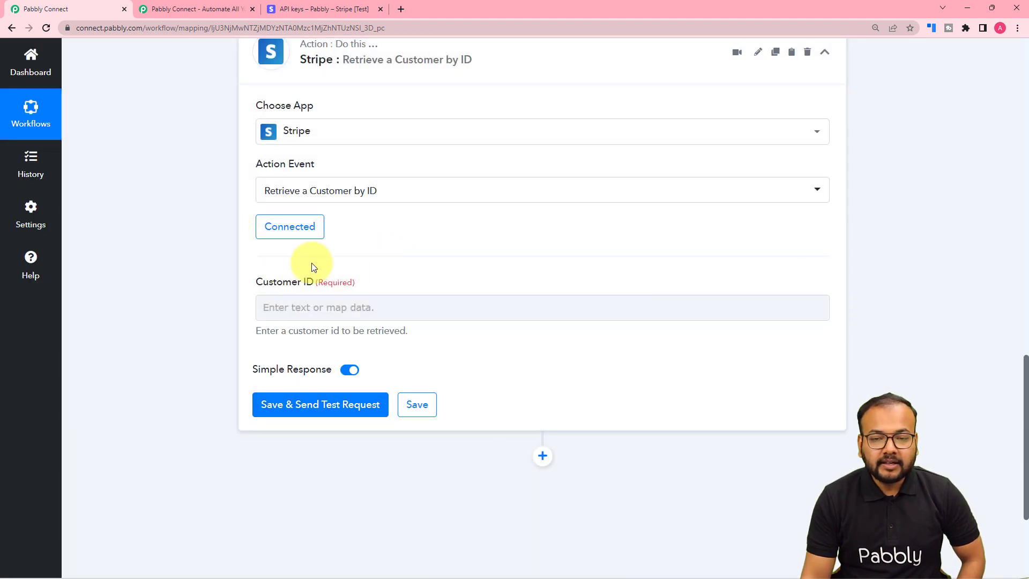
- Search the Cancelled Subscription trigger data for "cus" and map Data Object Customer into the required Customer ID field
left_click(292, 310)
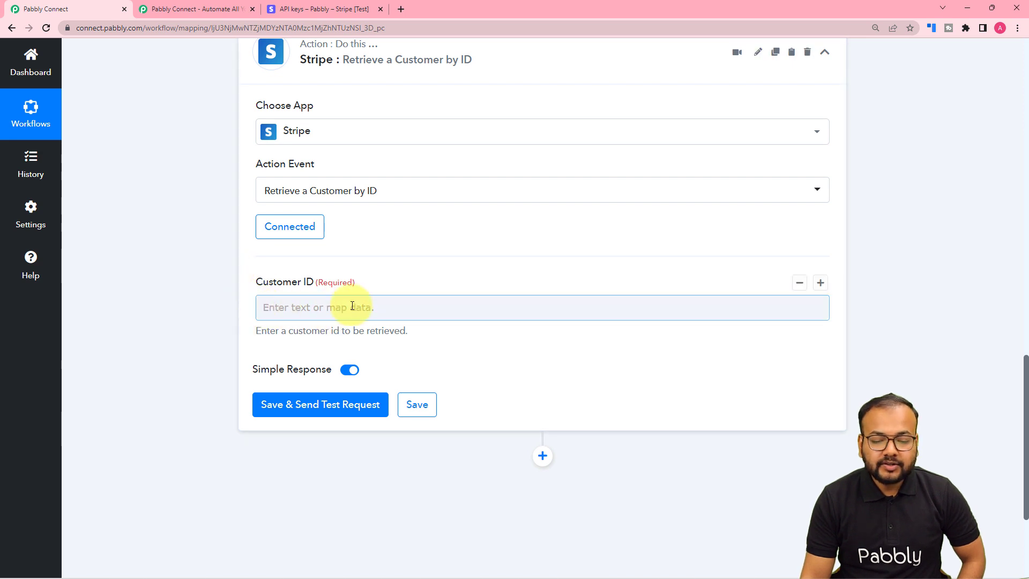
scroll(465, 306, "up", 8)
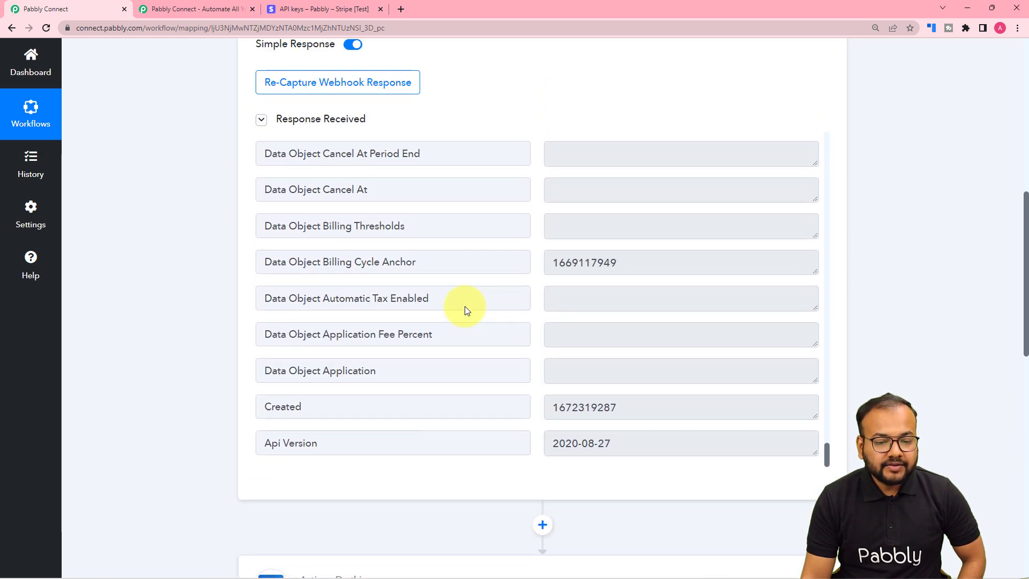
scroll(464, 307, "up", 7)
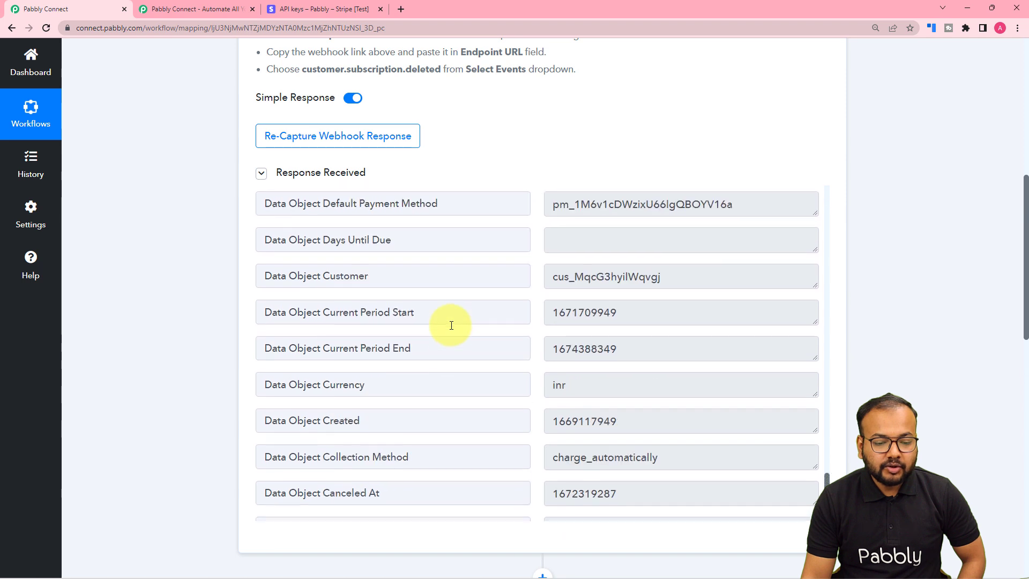
scroll(451, 325, "up", 2)
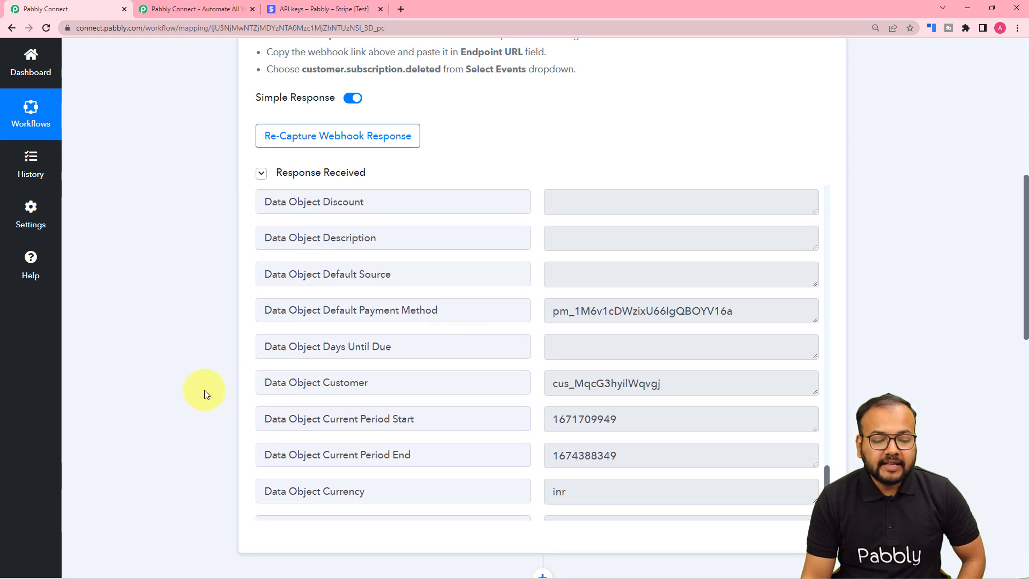
scroll(206, 356, "down", 15)
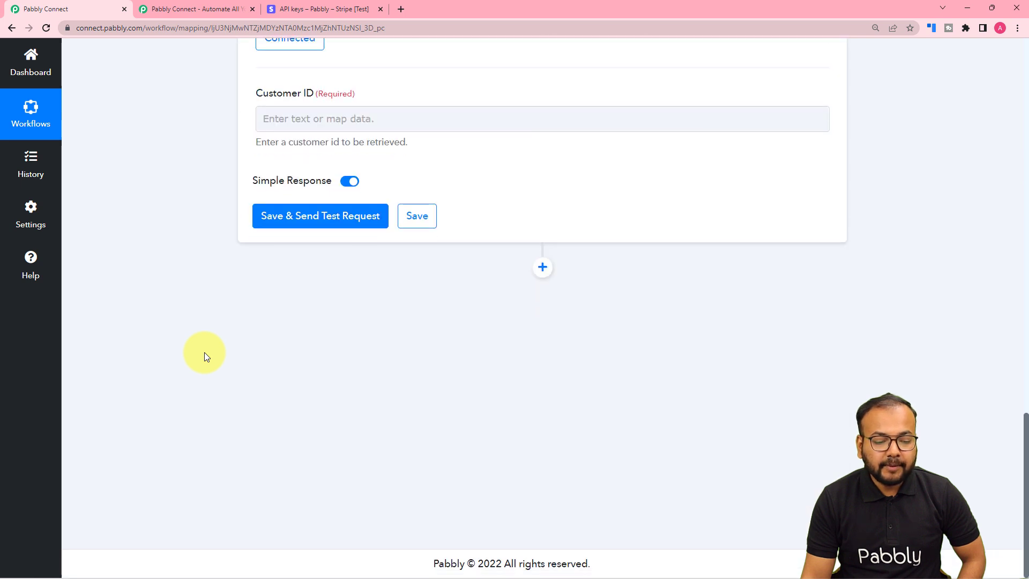
scroll(204, 353, "up", 3)
left_click(299, 284)
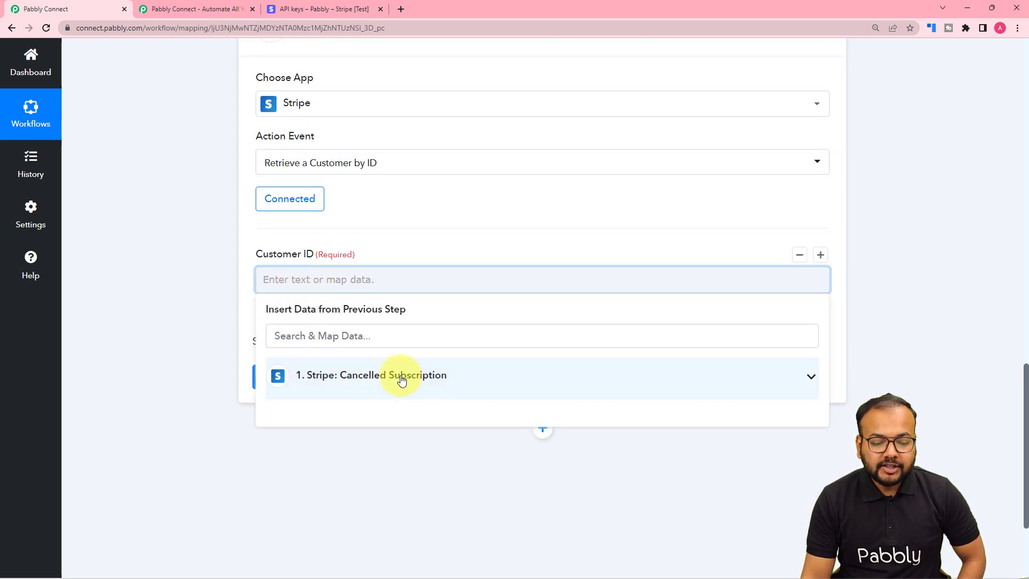
left_click(350, 388)
scroll(375, 427, "down", 6)
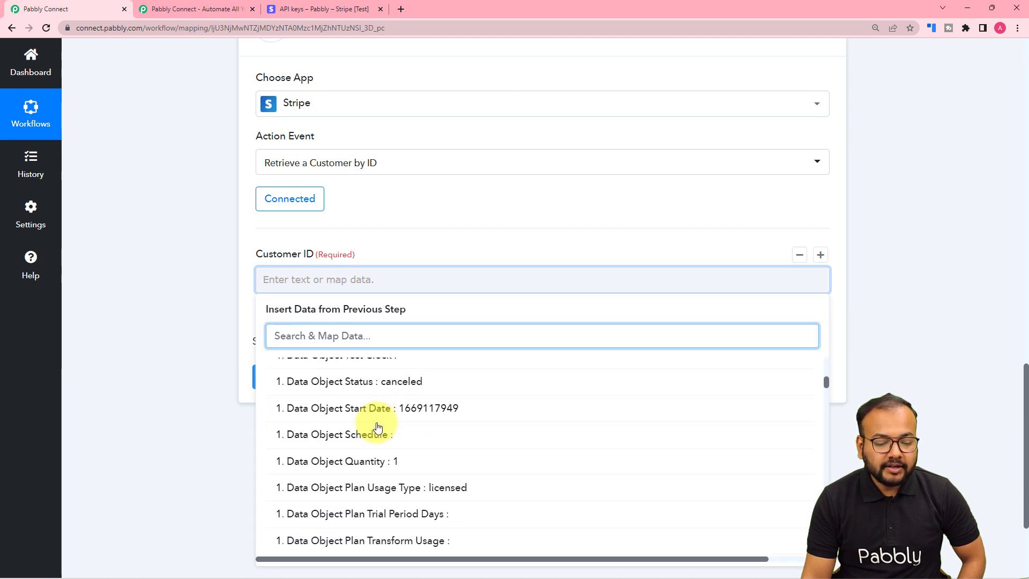
scroll(378, 427, "down", 6)
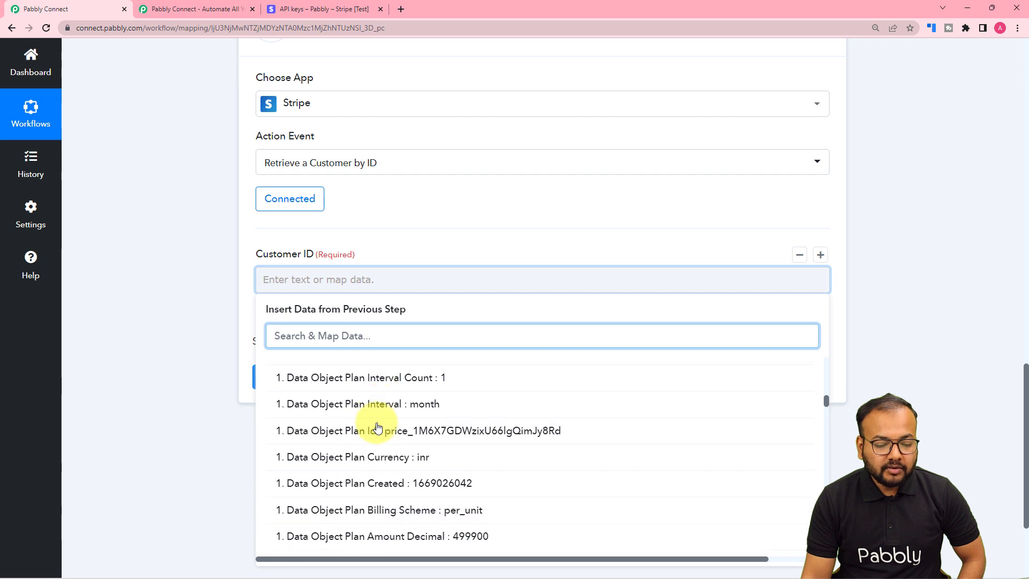
scroll(378, 427, "down", 1)
type("cus")
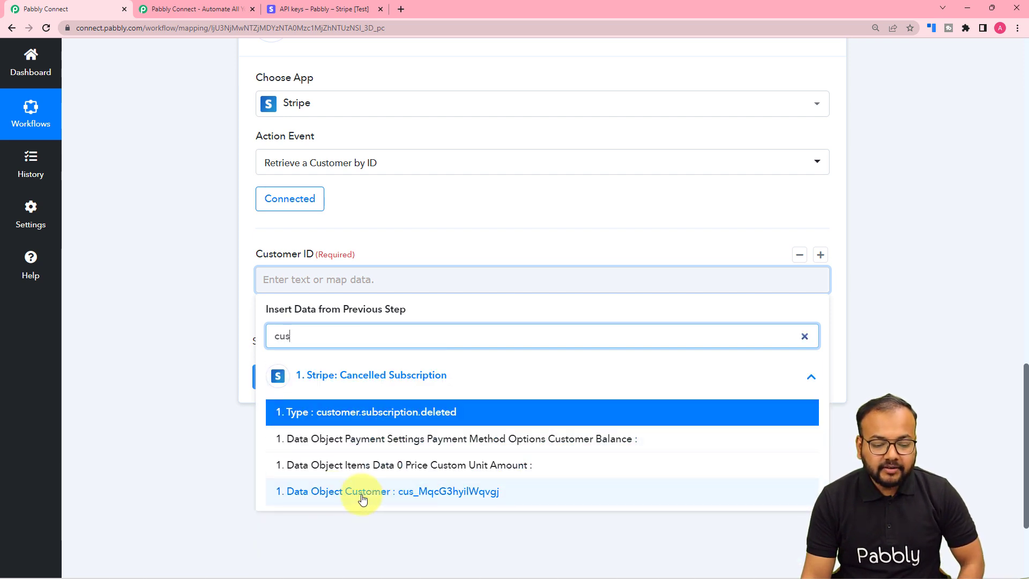
left_click(406, 492)
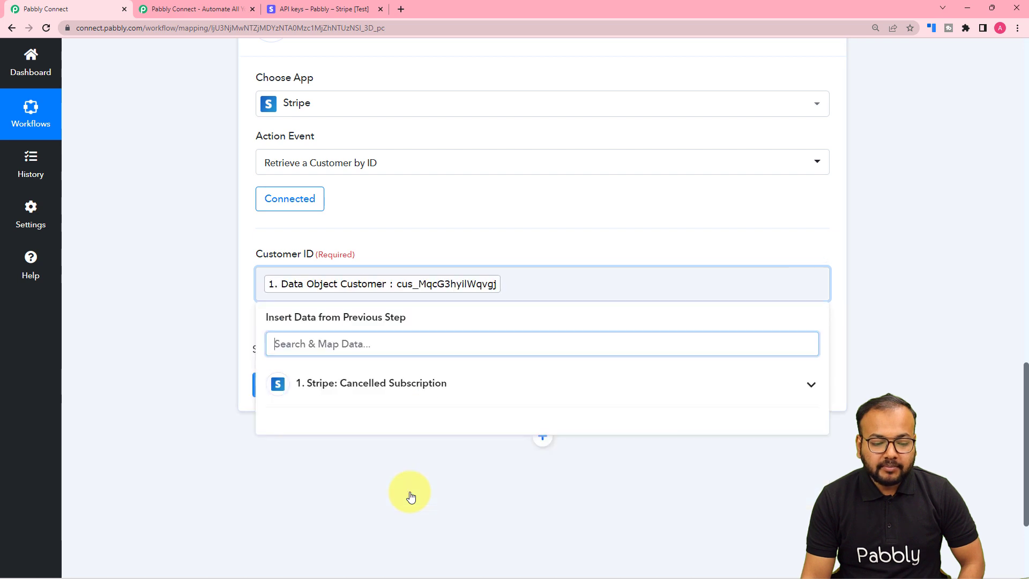
left_click(243, 268)
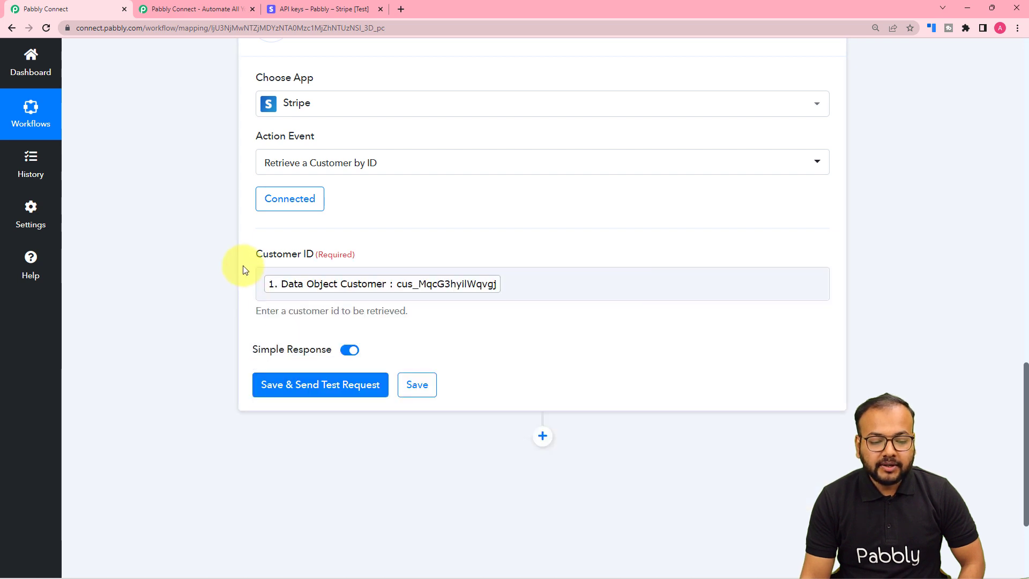
- Save the Stripe step, send a test request and examine the received response for the customer's email and name fields
left_click(272, 382)
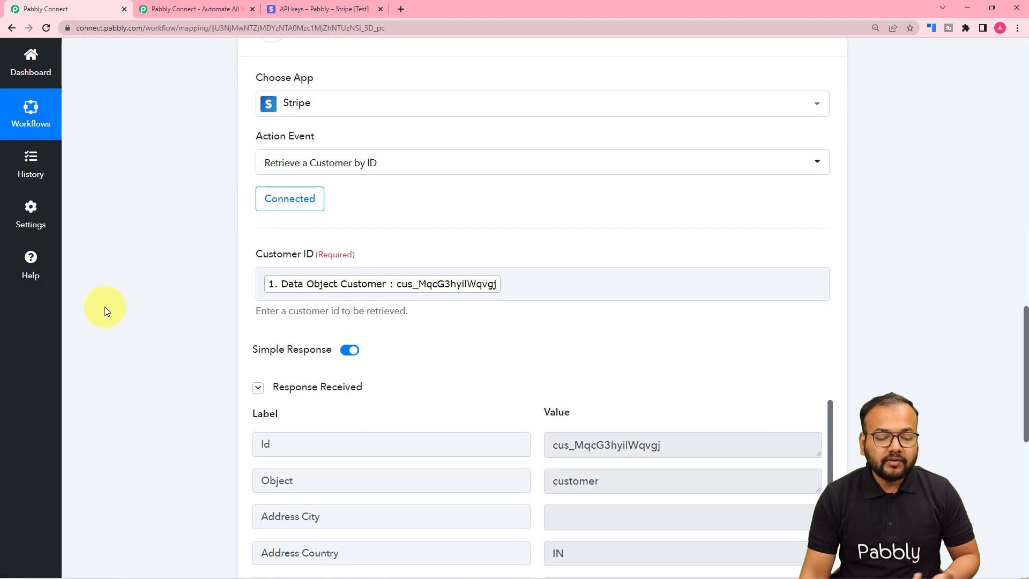
scroll(104, 306, "down", 5)
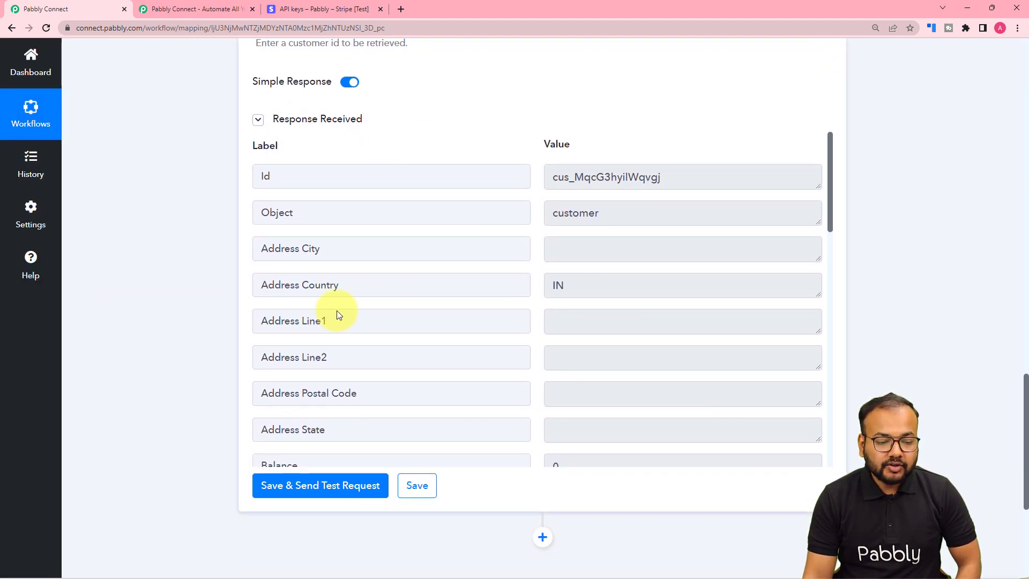
scroll(527, 292, "down", 1)
scroll(527, 293, "down", 5)
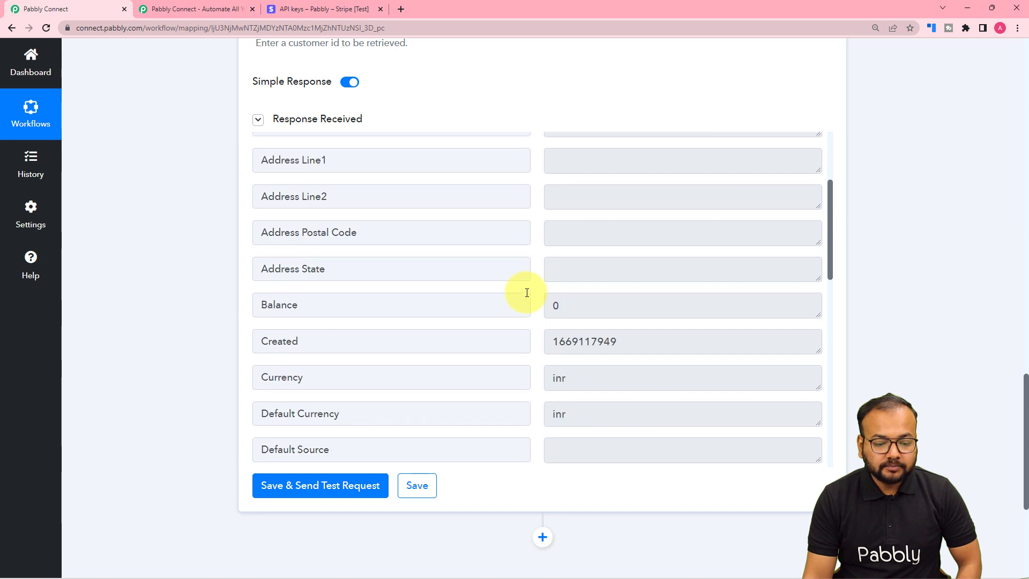
scroll(559, 283, "down", 5)
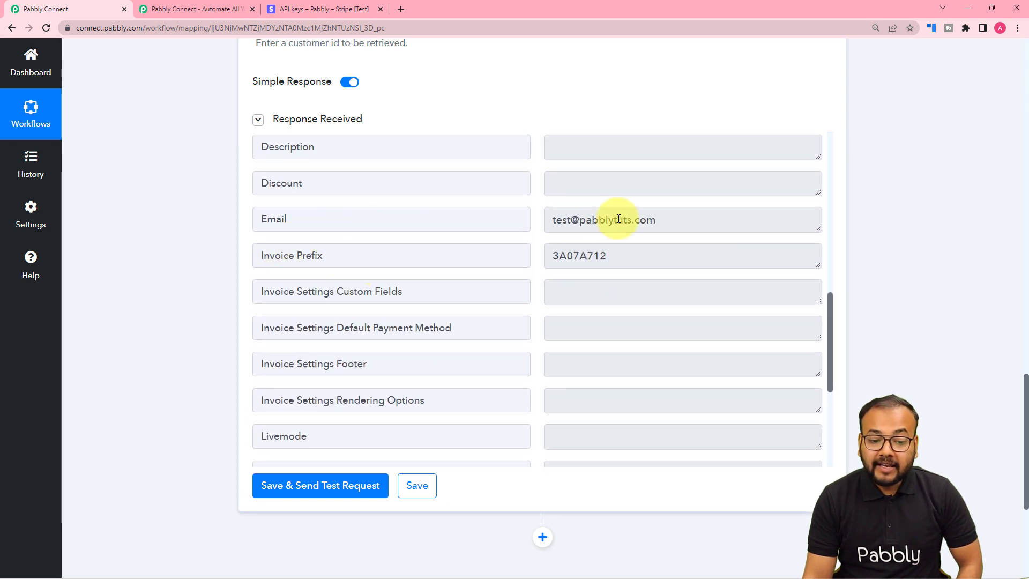
scroll(324, 274, "down", 5)
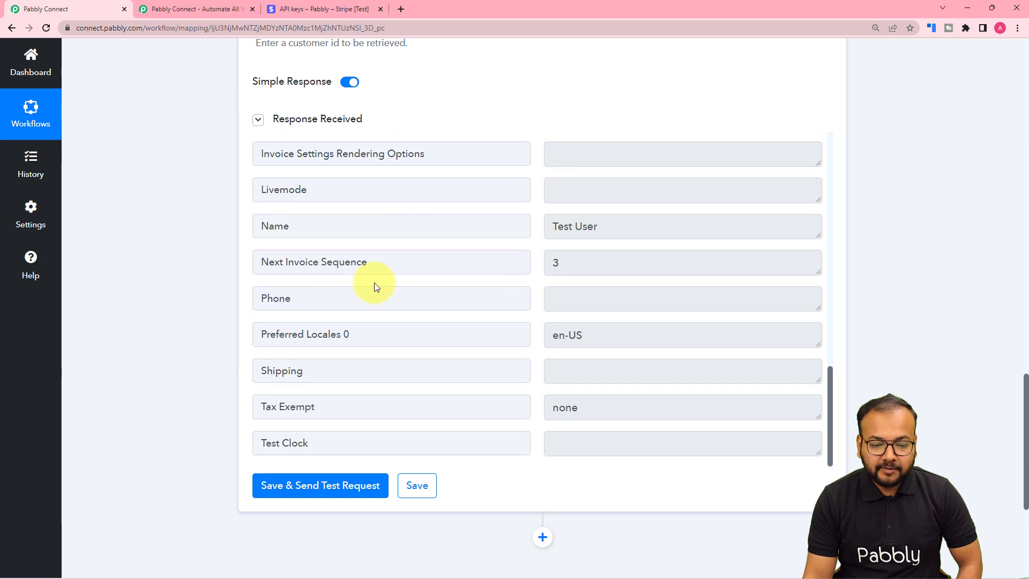
scroll(370, 280, "down", 3)
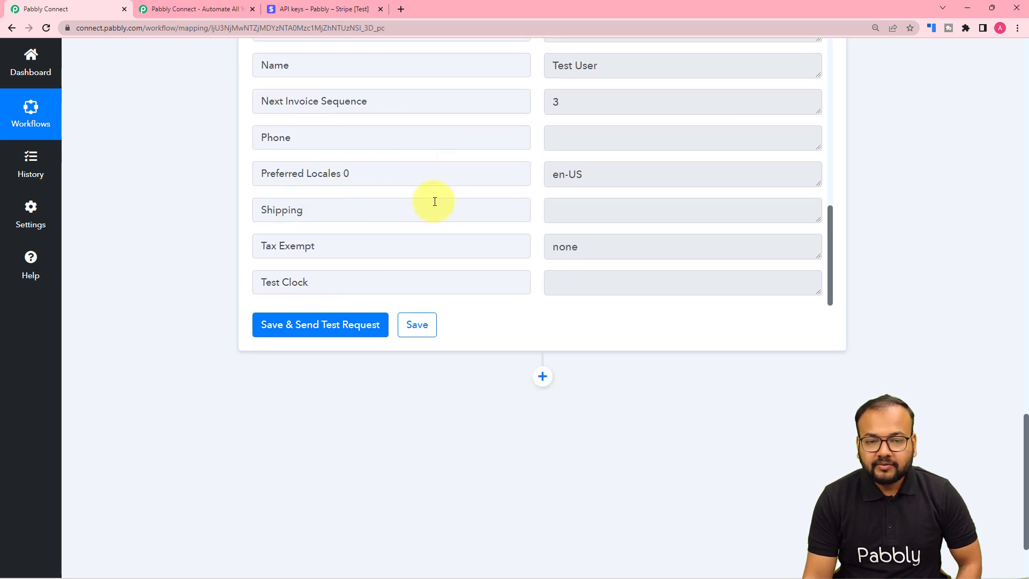
- Add a third workflow step using Gmail as the app and Send Email as the action event
scroll(216, 202, "down", 1)
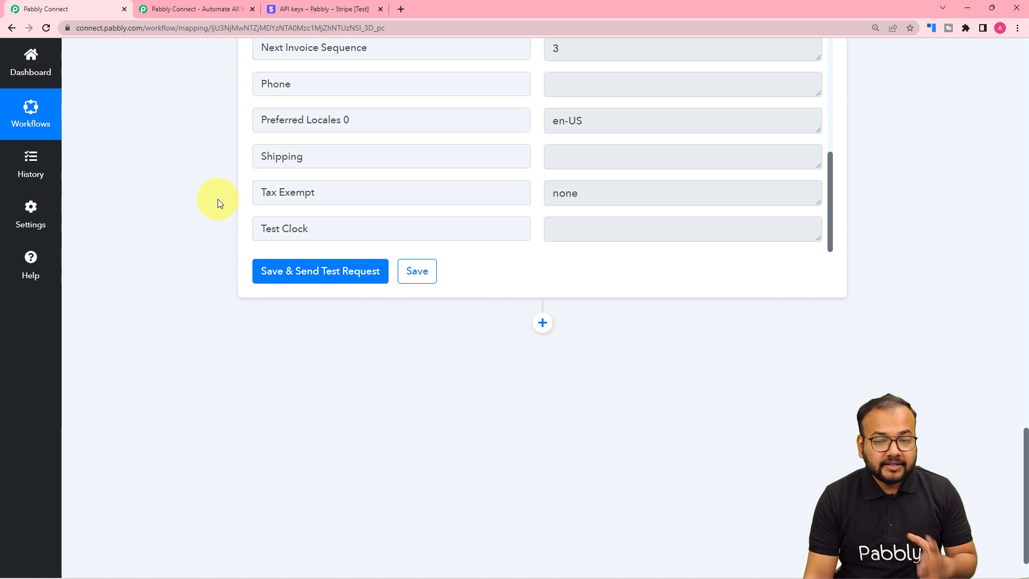
scroll(217, 202, "down", 1)
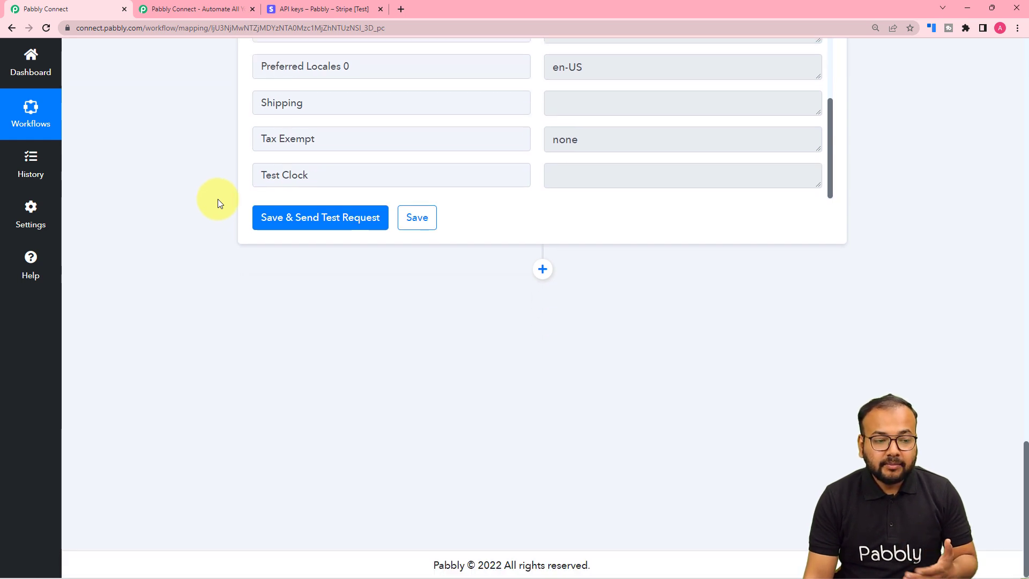
left_click(543, 269)
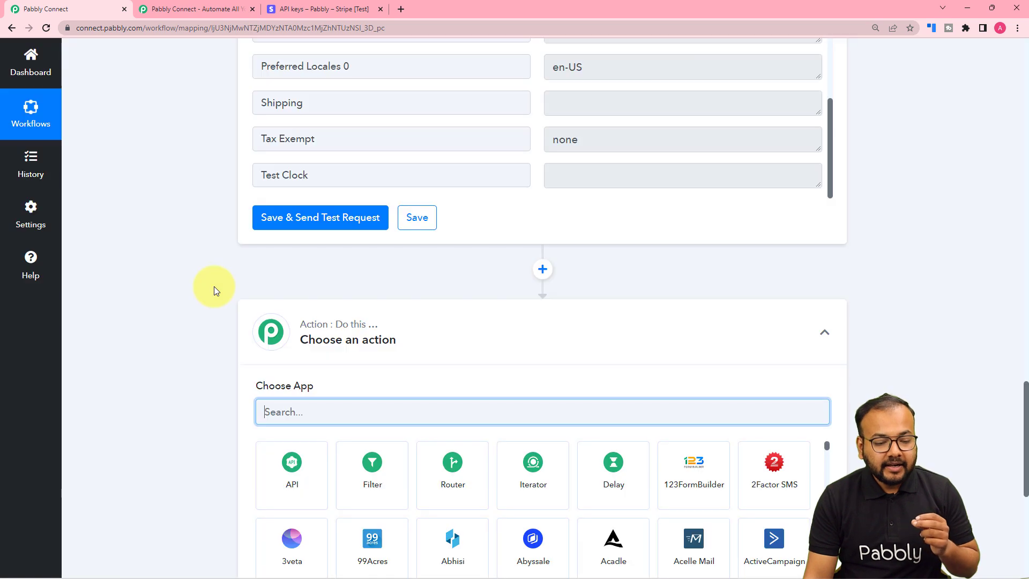
type("gmail")
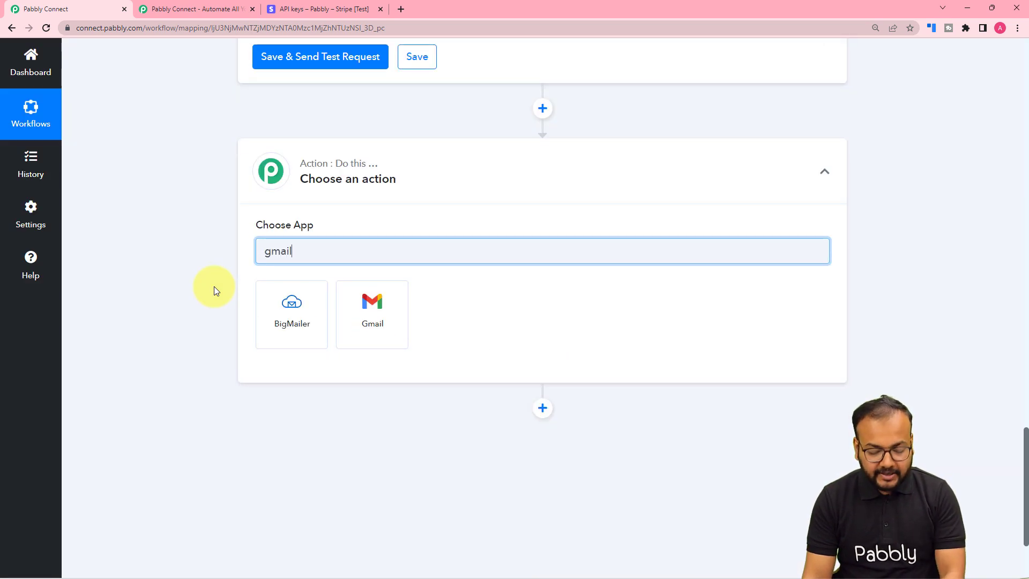
left_click(344, 343)
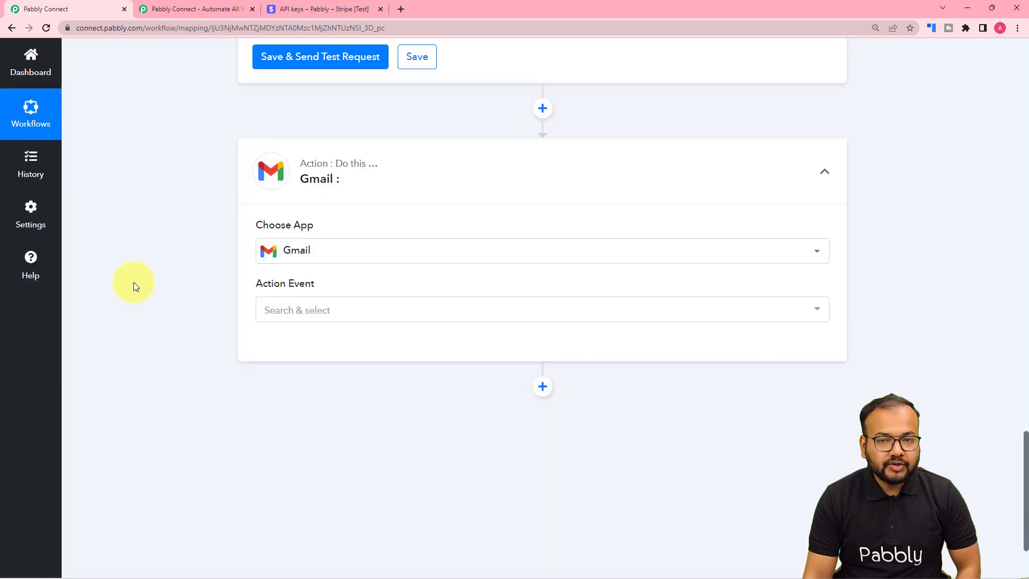
left_click(279, 185)
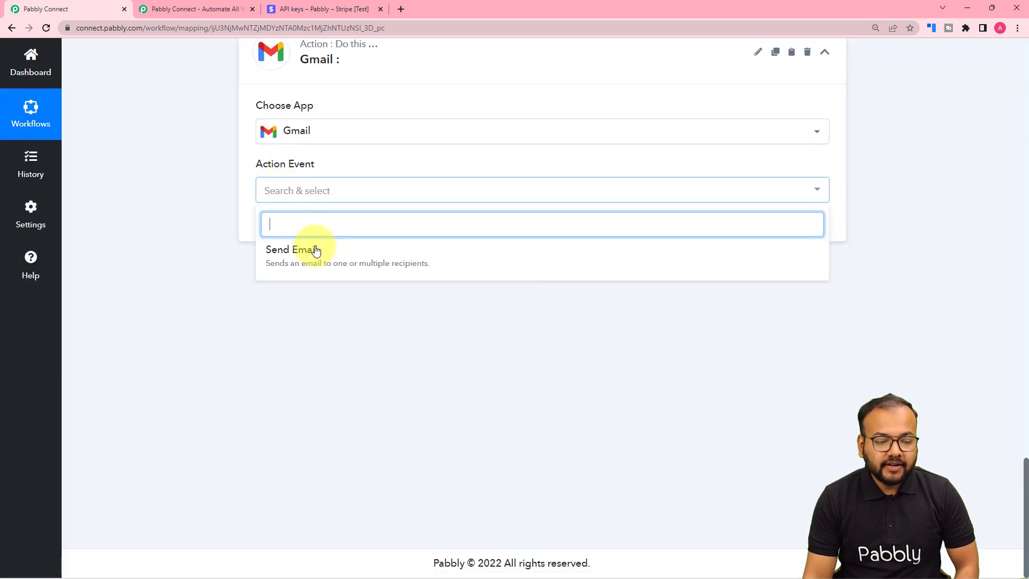
left_click(304, 248)
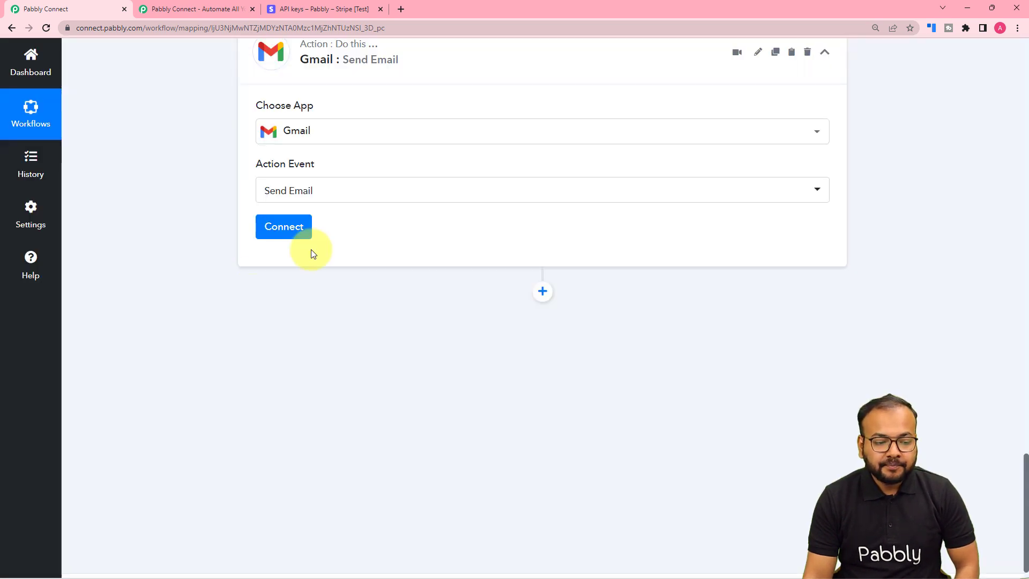
- Add a new Gmail connection to the Send Email step and authorize Pabbly Connect to access the chosen Google account
left_click(285, 226)
left_click(476, 178)
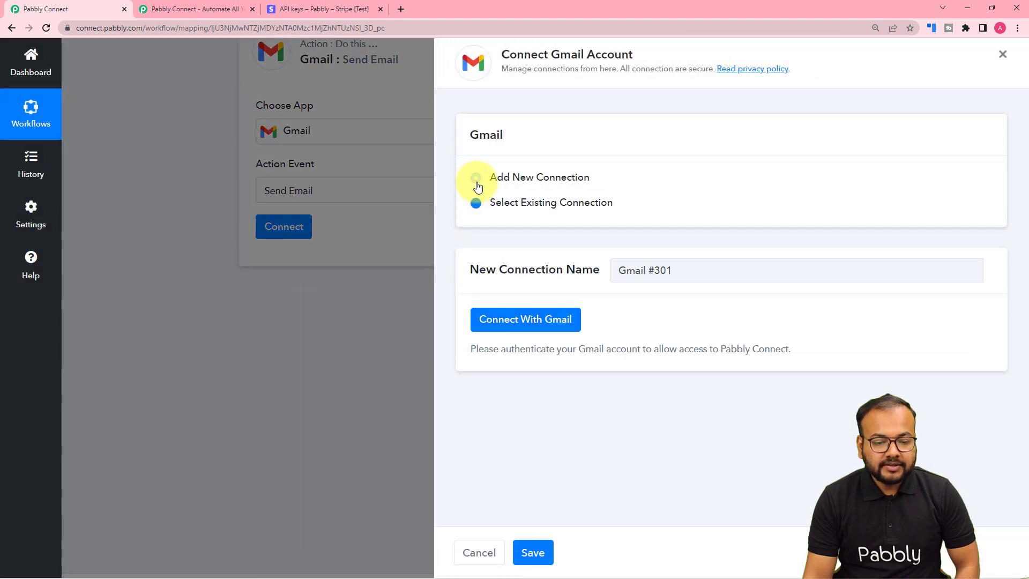
left_click(515, 321)
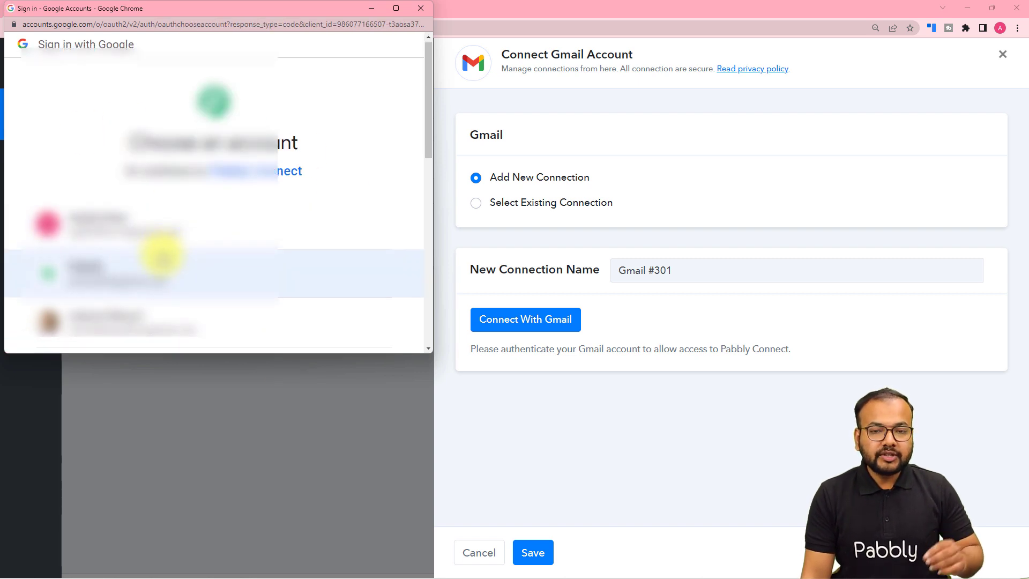
scroll(162, 256, "down", 3)
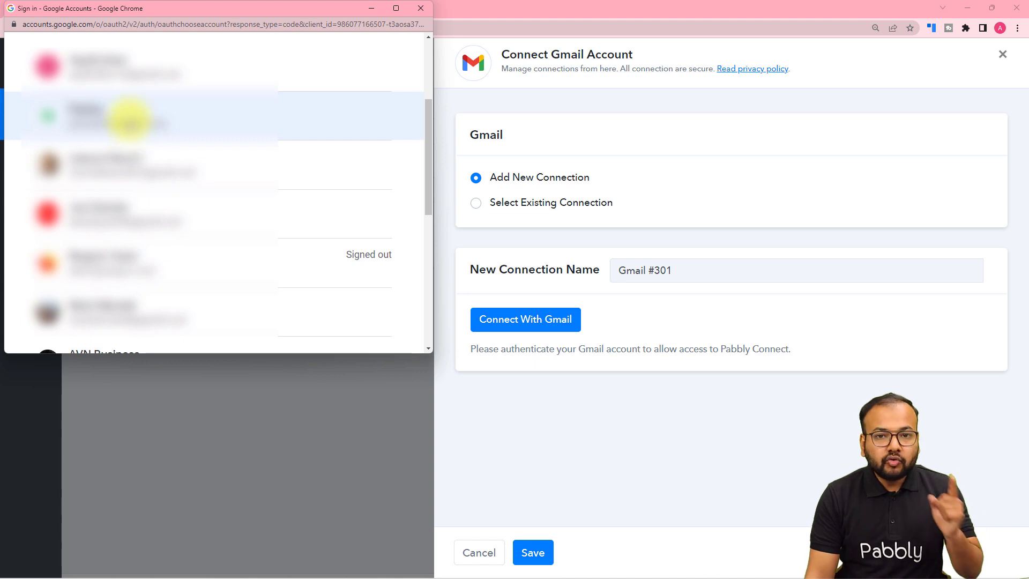
left_click(129, 118)
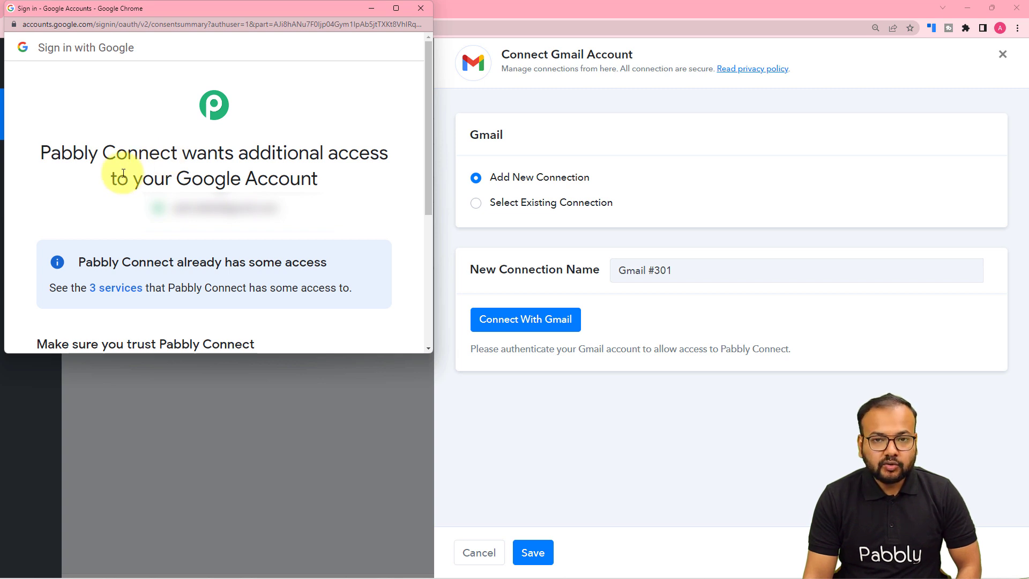
scroll(123, 173, "down", 5)
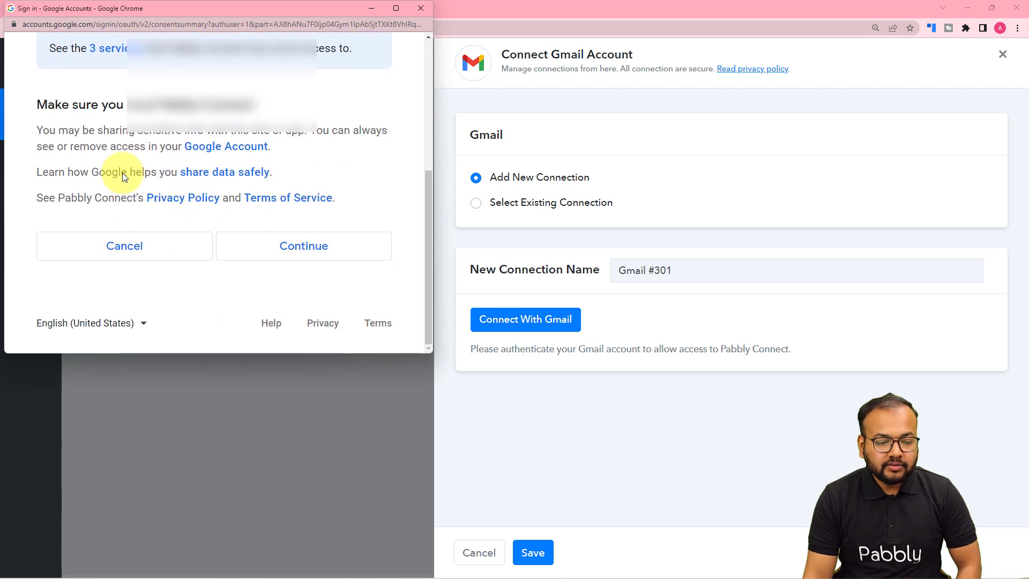
left_click(282, 246)
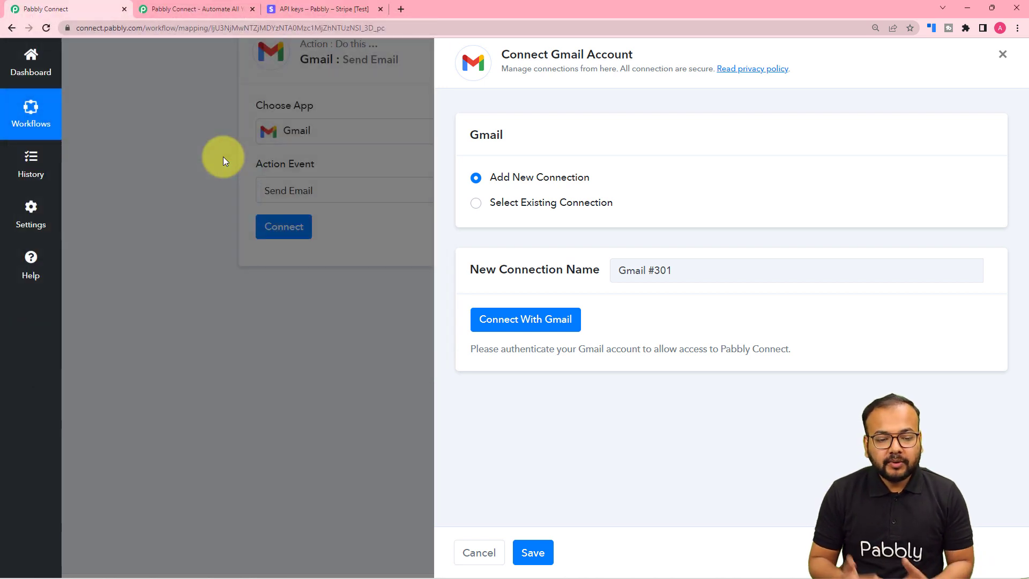
key("Return")
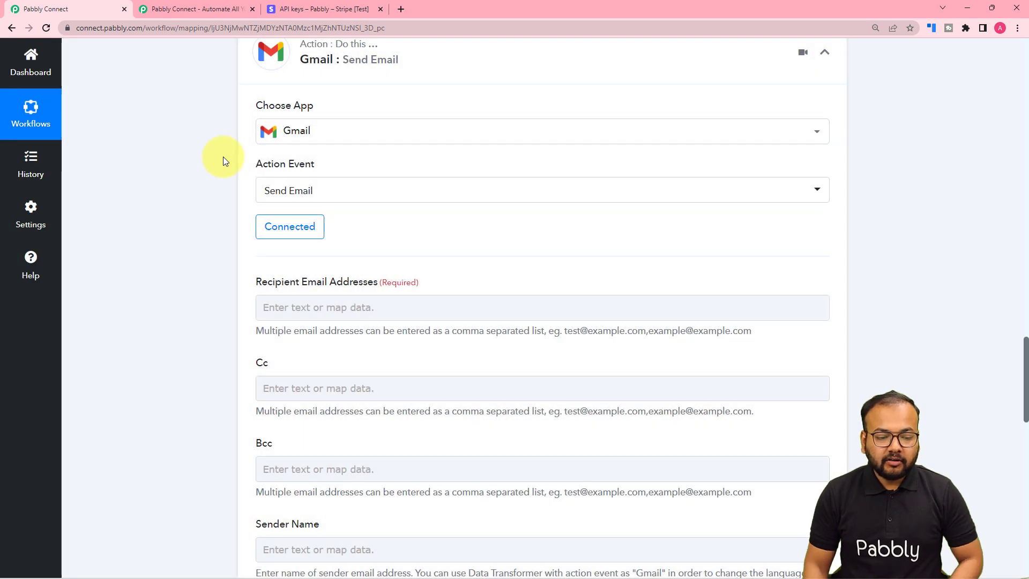
- Map the Email value from the Retrieve a Customer by ID step into the required Recipient Email Addresses field
scroll(223, 156, "down", 3)
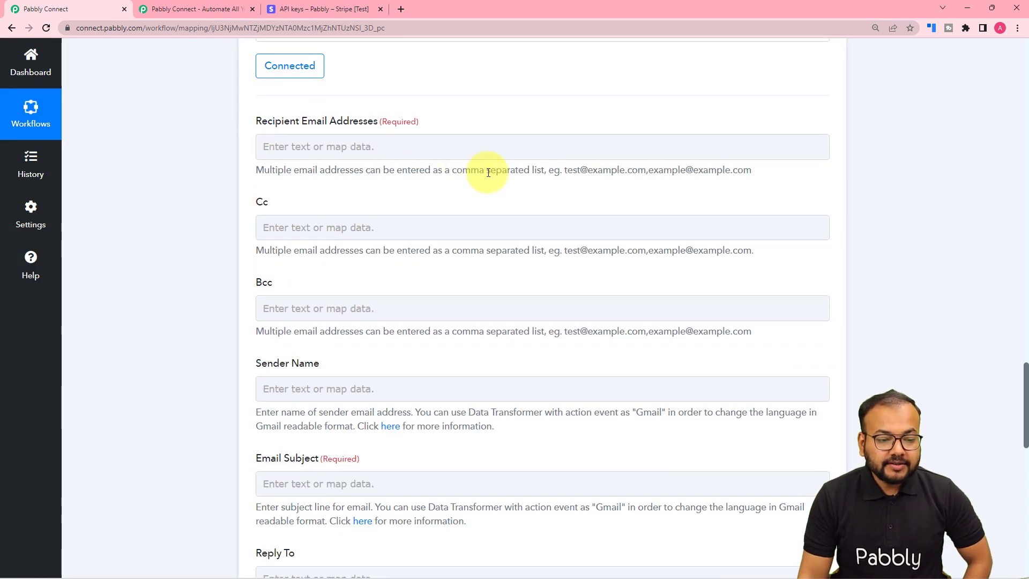
left_click(306, 148)
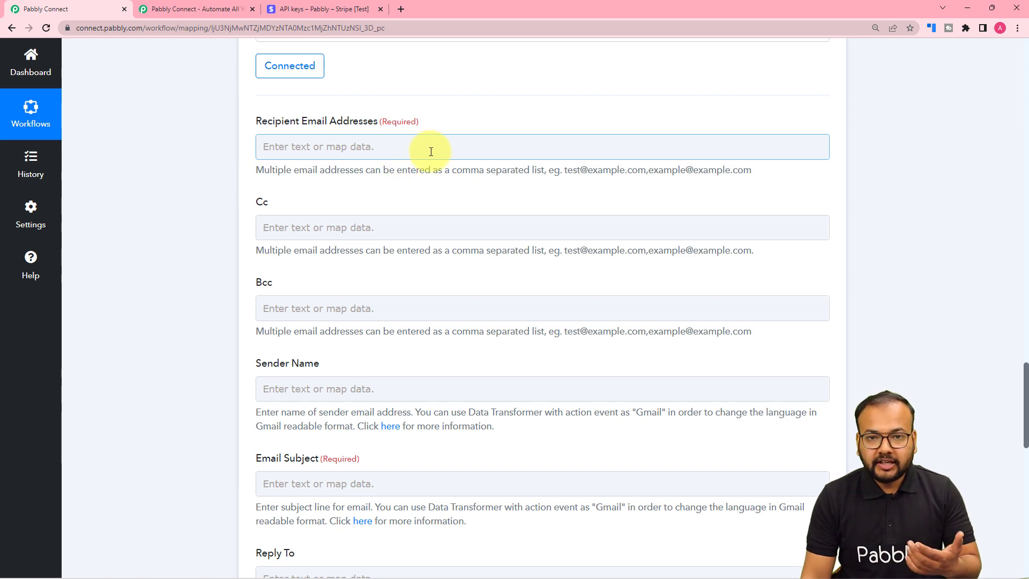
left_click(452, 181)
scroll(452, 183, "up", 9)
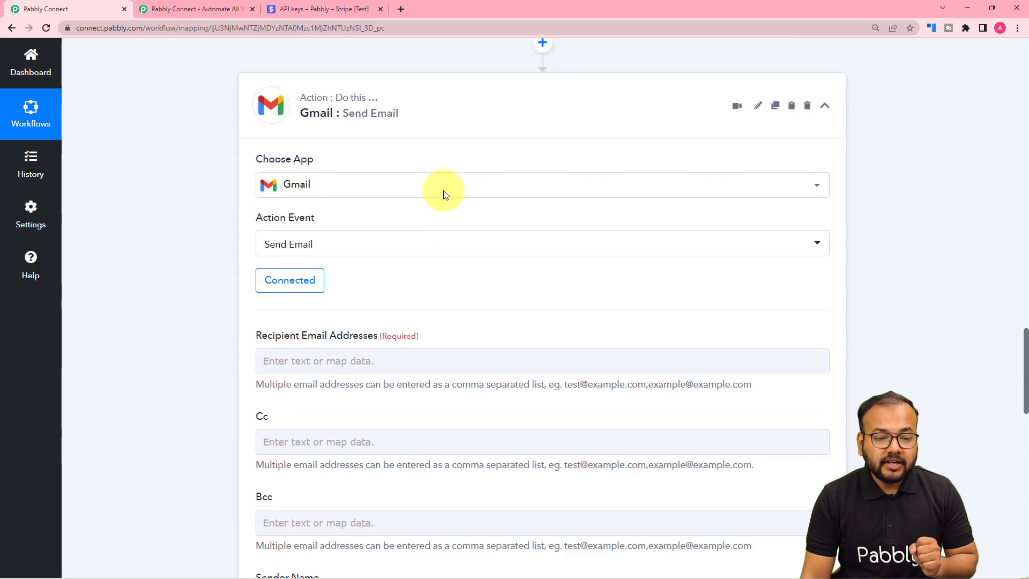
scroll(441, 193, "up", 3)
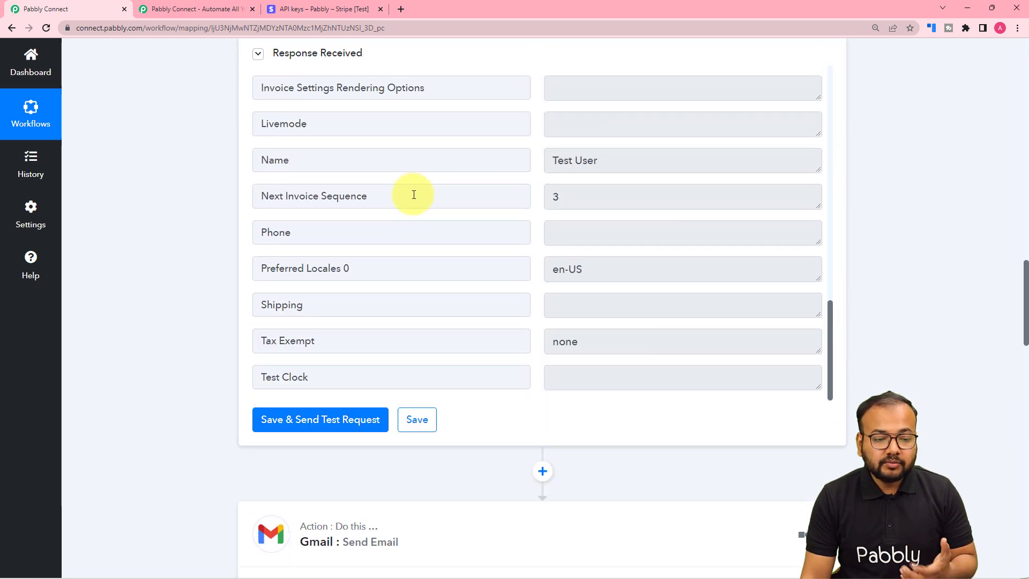
scroll(225, 208, "down", 6)
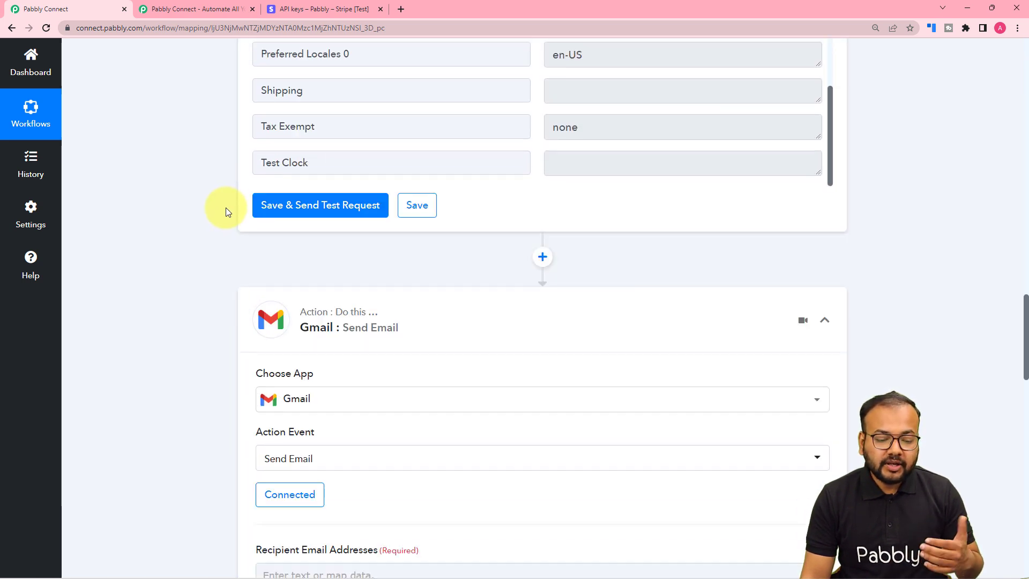
scroll(226, 207, "down", 7)
left_click(305, 88)
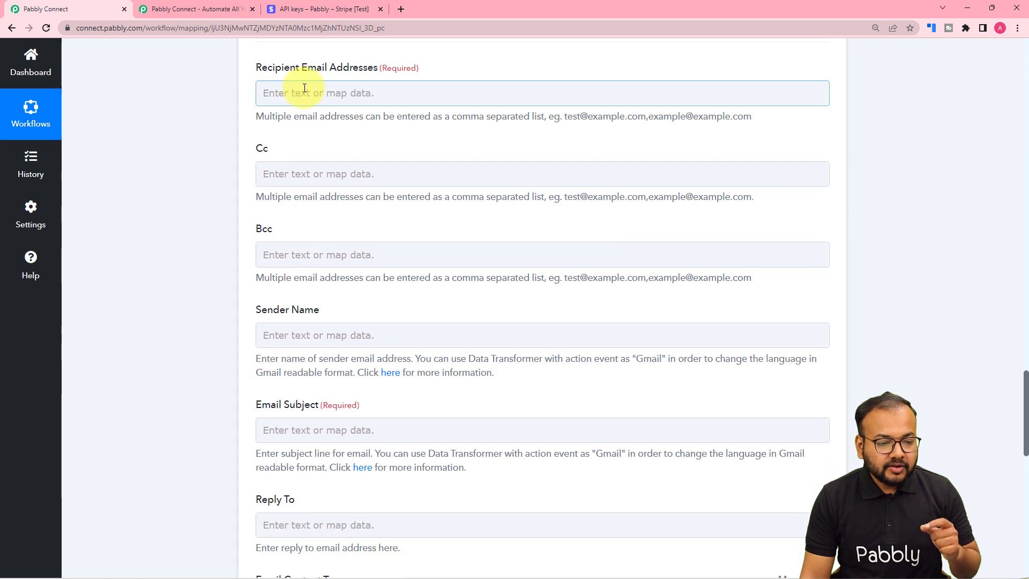
left_click(304, 92)
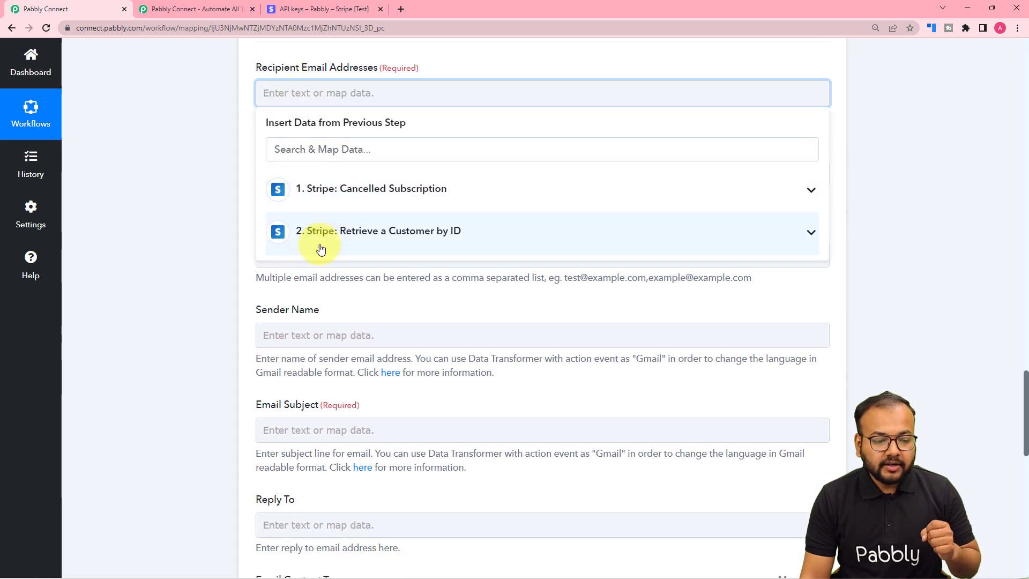
left_click(346, 247)
scroll(355, 384, "down", 6)
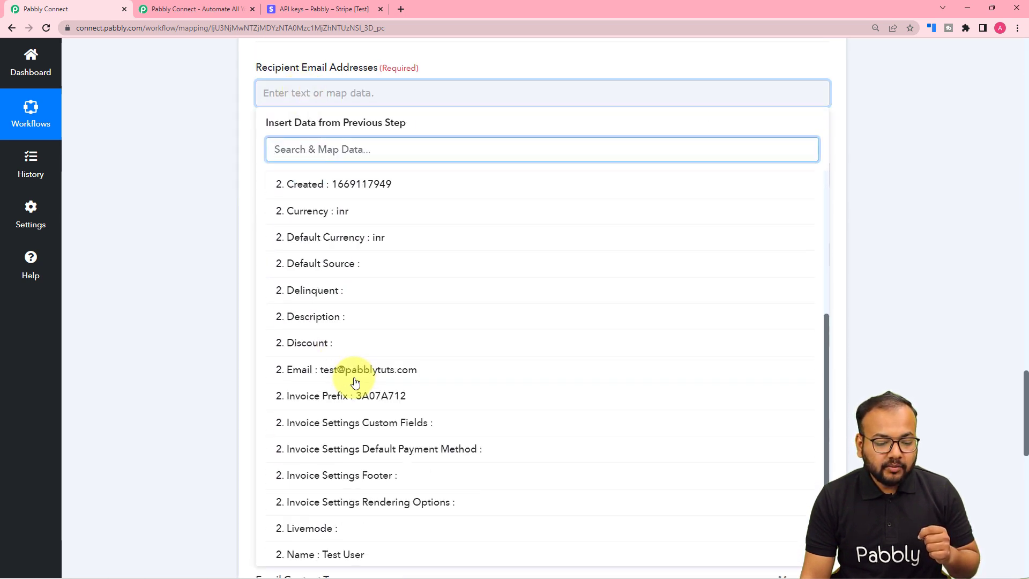
left_click(355, 381)
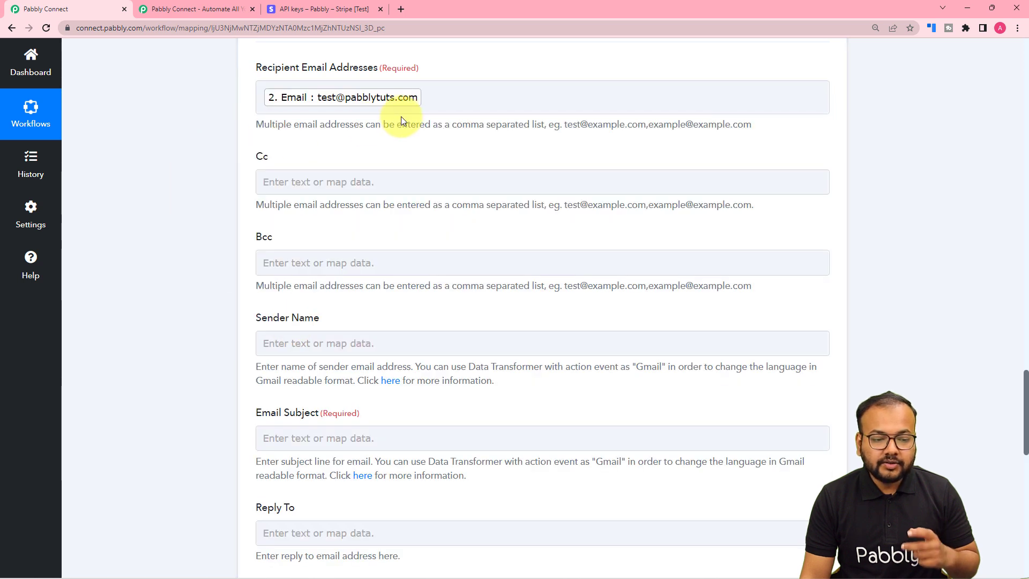
- Leave Cc and Bcc empty and enter "Pabbly Course Teacher." as the sender name of the email
scroll(196, 223, "down", 4)
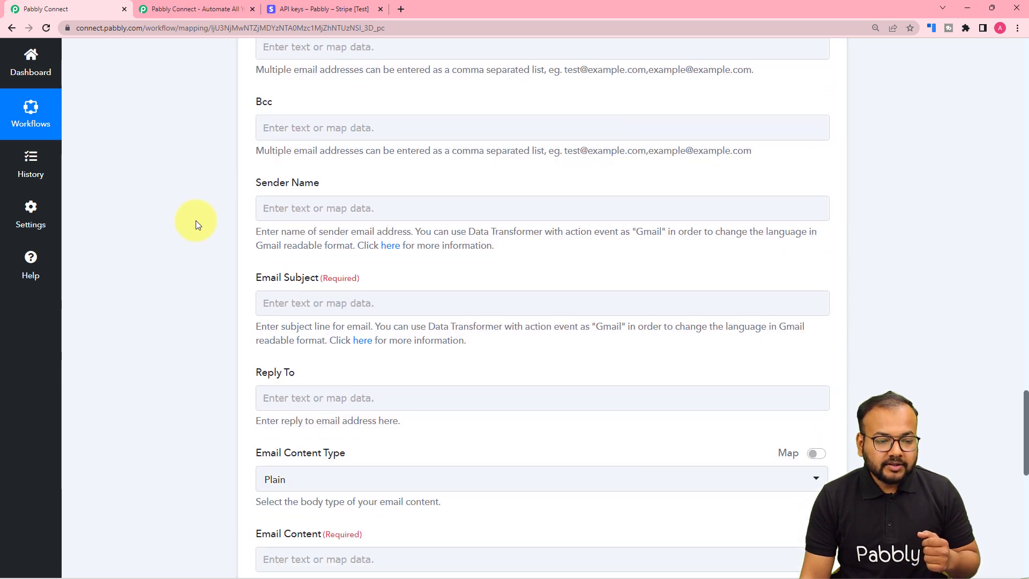
scroll(195, 220, "up", 2)
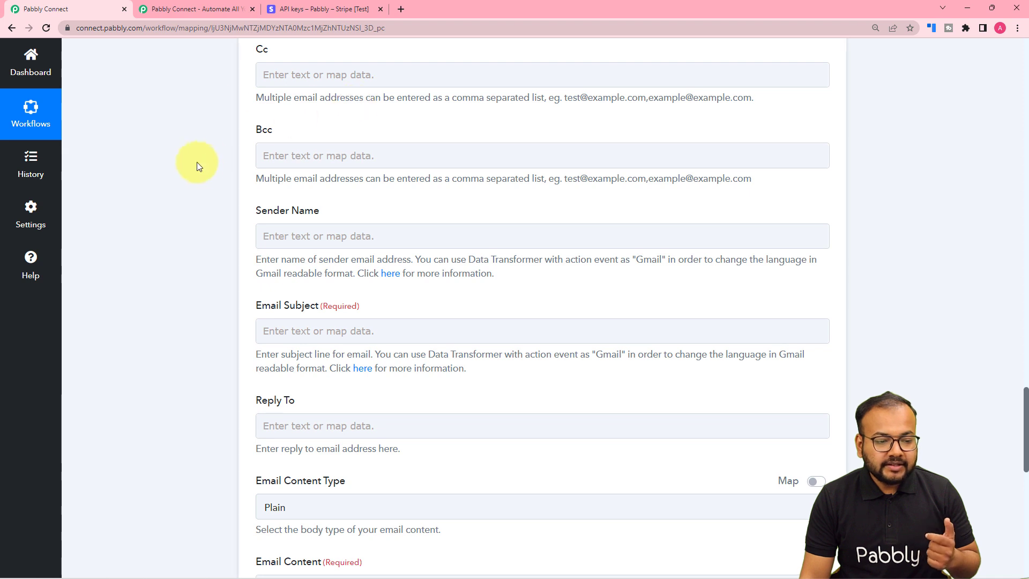
scroll(188, 193, "down", 3)
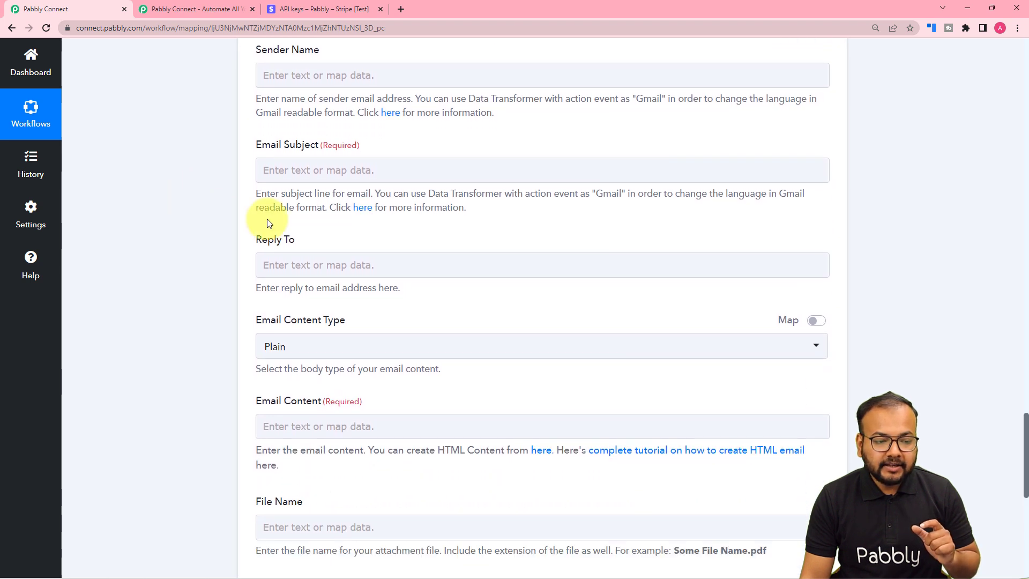
left_click(326, 76)
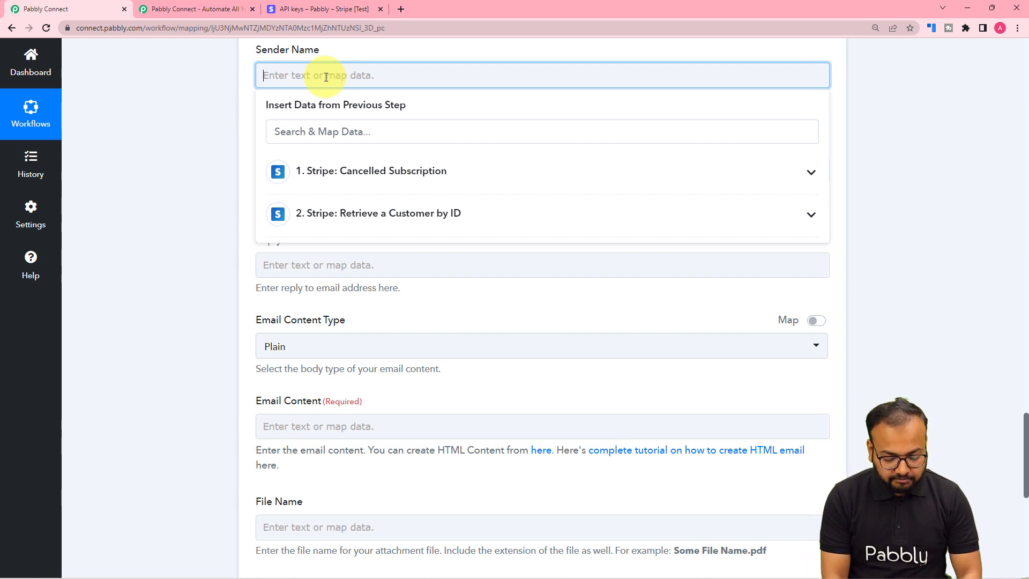
type("Pabbly Course Teacher.")
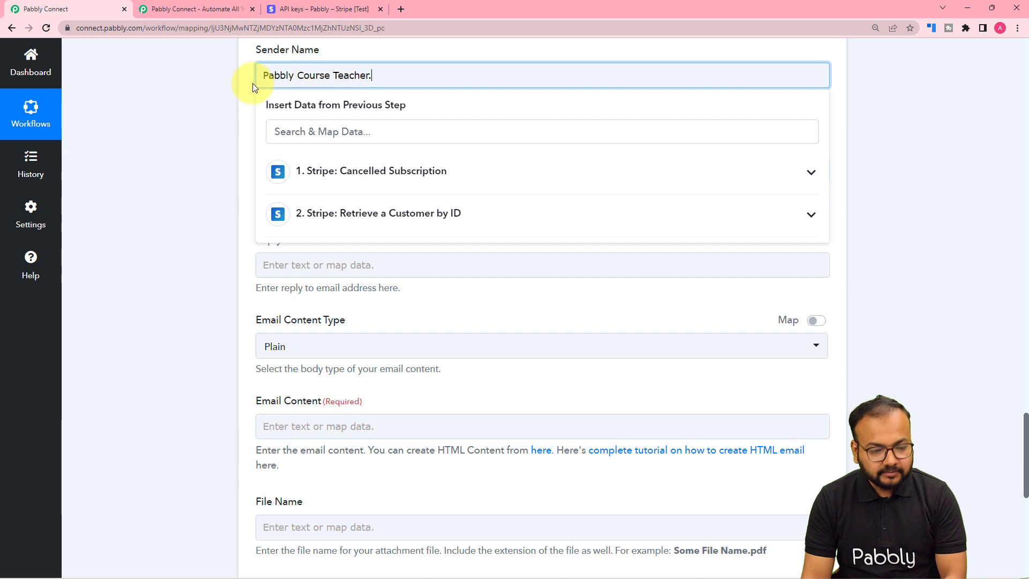
left_click(230, 87)
- Enter "Subscription Cancelled." as the required email subject
scroll(231, 87, "down", 2)
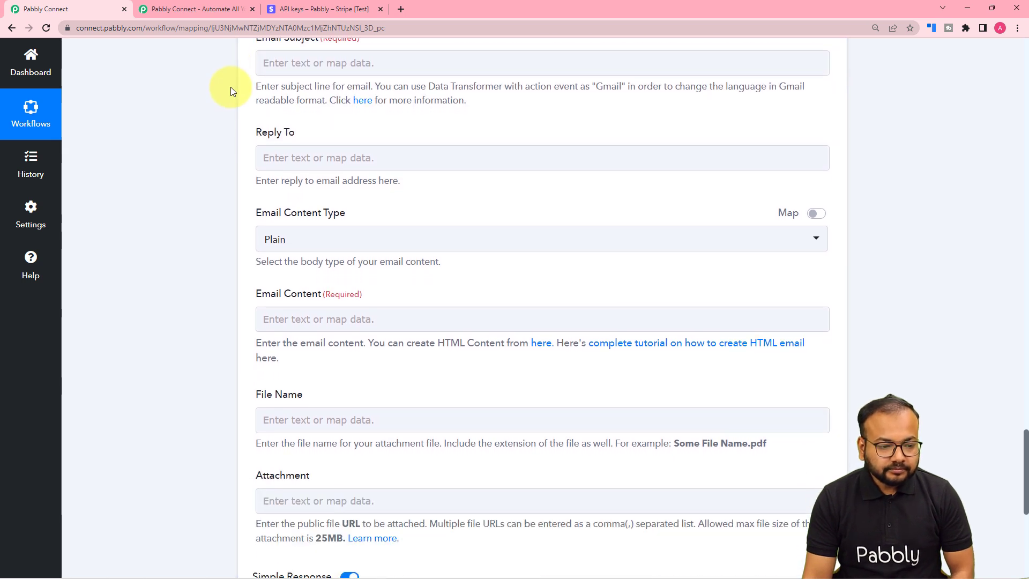
left_click(325, 66)
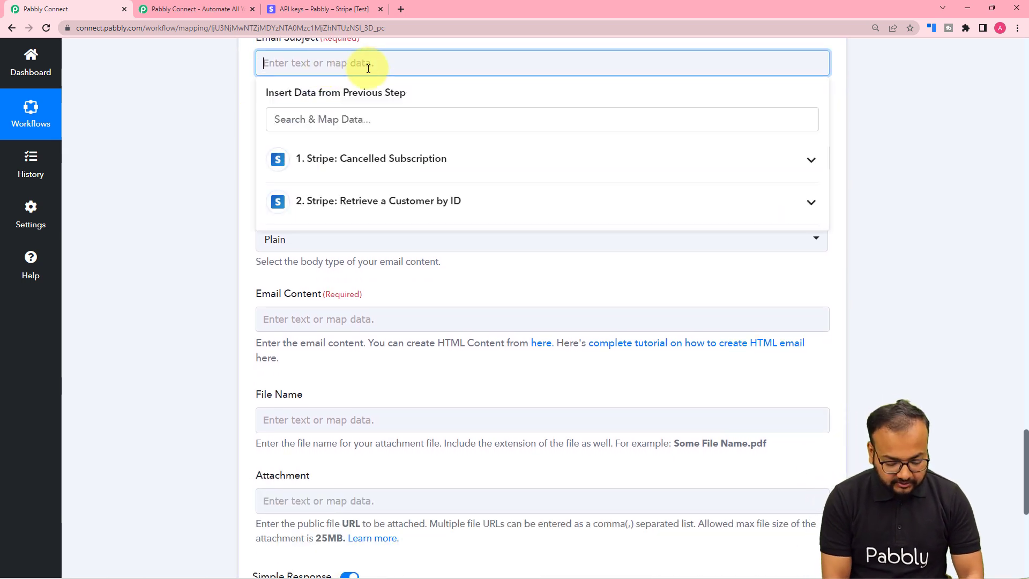
type("Subscription Cancelled.")
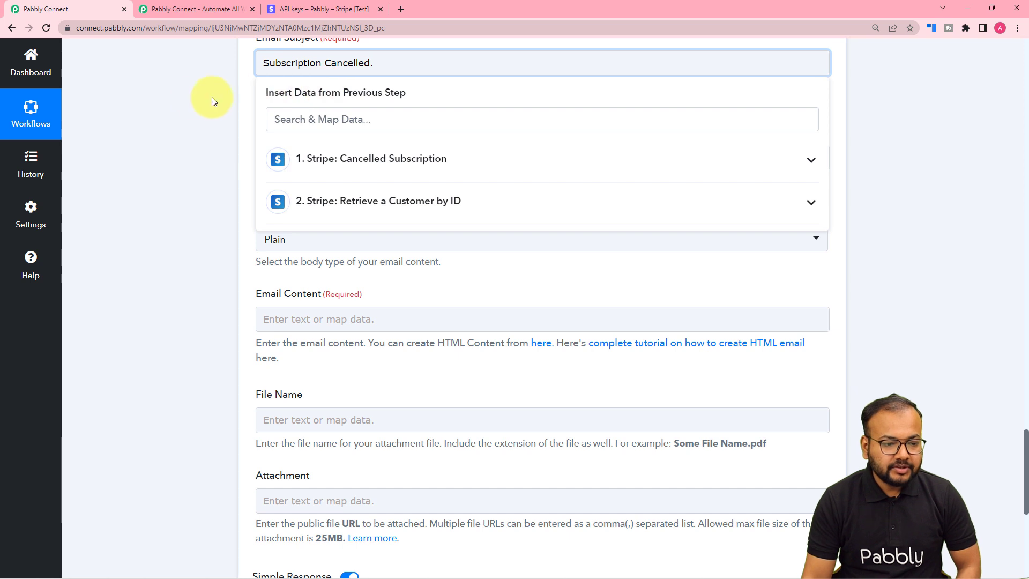
left_click(196, 101)
- Keep Plain as the email content type and fill in the subscription cancellation message, from "Hi ," through to "Thanks and Regards."
scroll(198, 108, "down", 3)
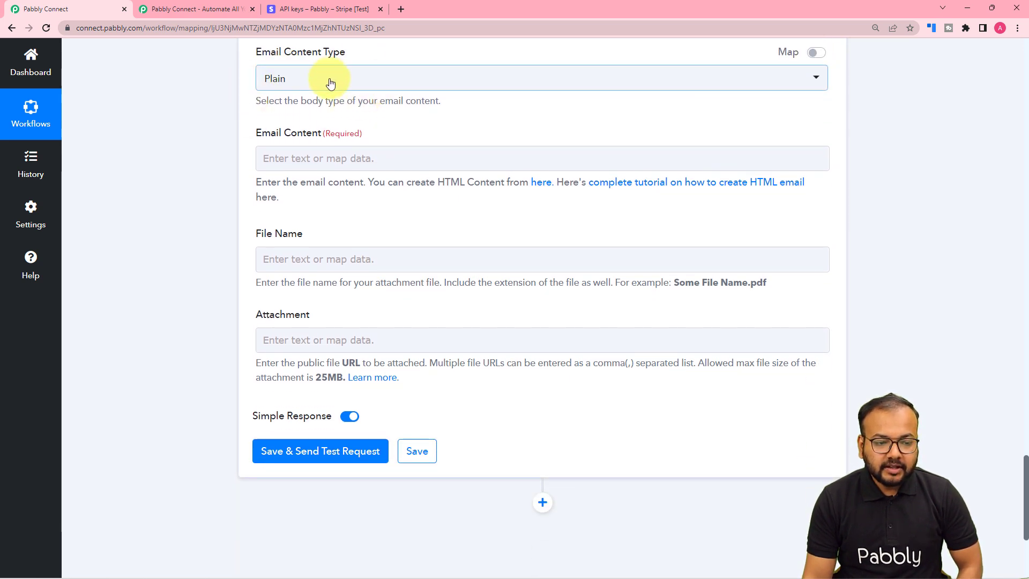
left_click(334, 85)
left_click(303, 144)
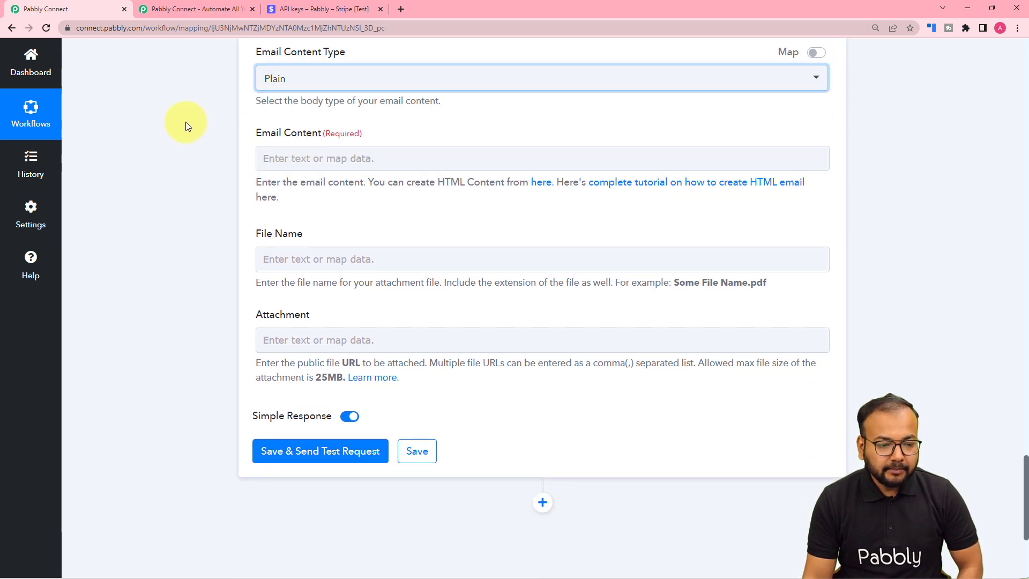
left_click(291, 157)
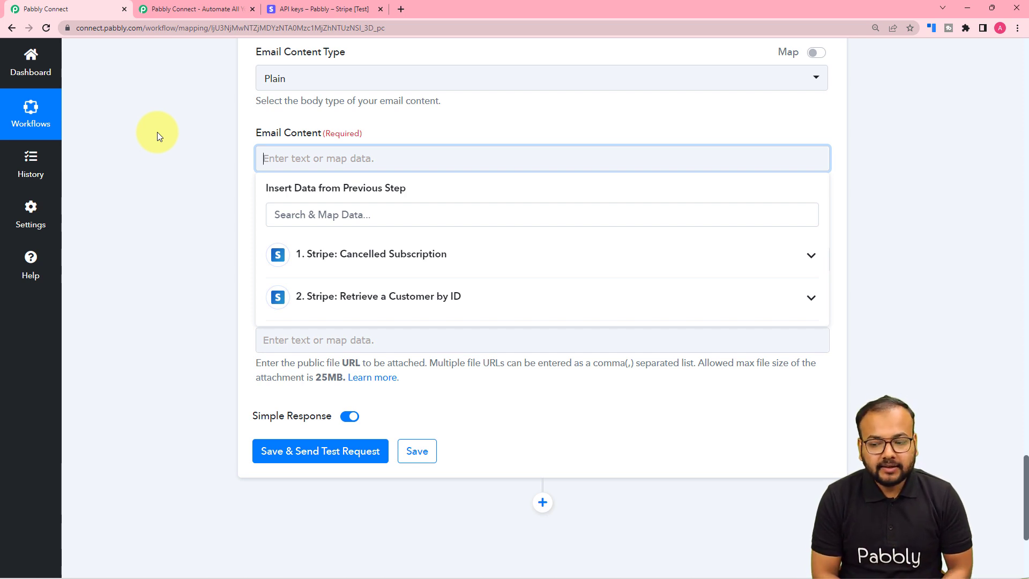
type("Hi ,   First of all, we appreciate you being part of the community. As per your request, your subscription has been canceled.We’d like to learn the reason behind your cancellation so we can better serve our customers (and hopefully you!) in the future.  Thanks and Regards.")
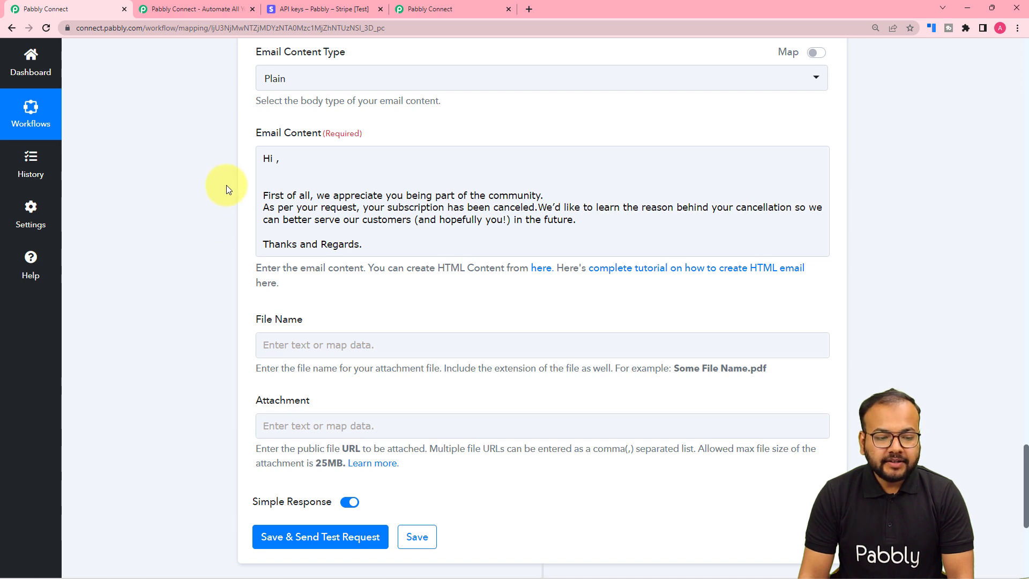
left_click(268, 167)
left_click(256, 164)
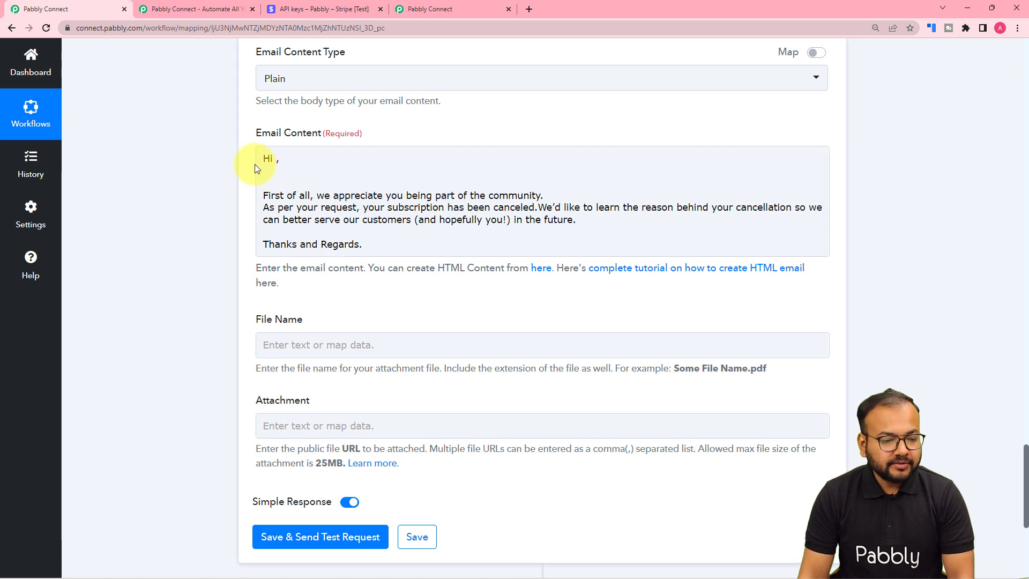
left_click(259, 165)
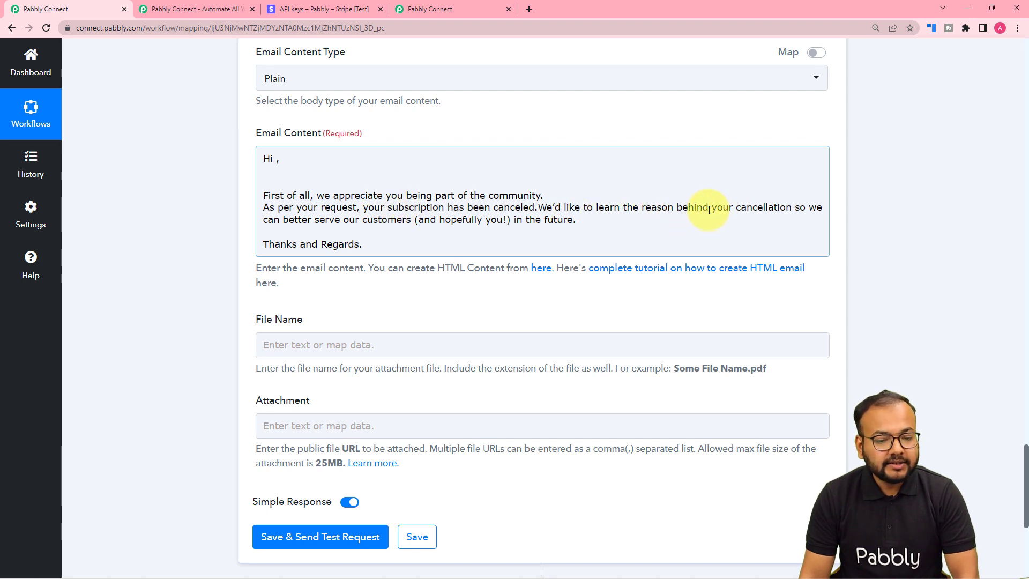
- Insert the Name value from the Retrieve a Customer by ID step after "Hi" in the email content
left_click(275, 161)
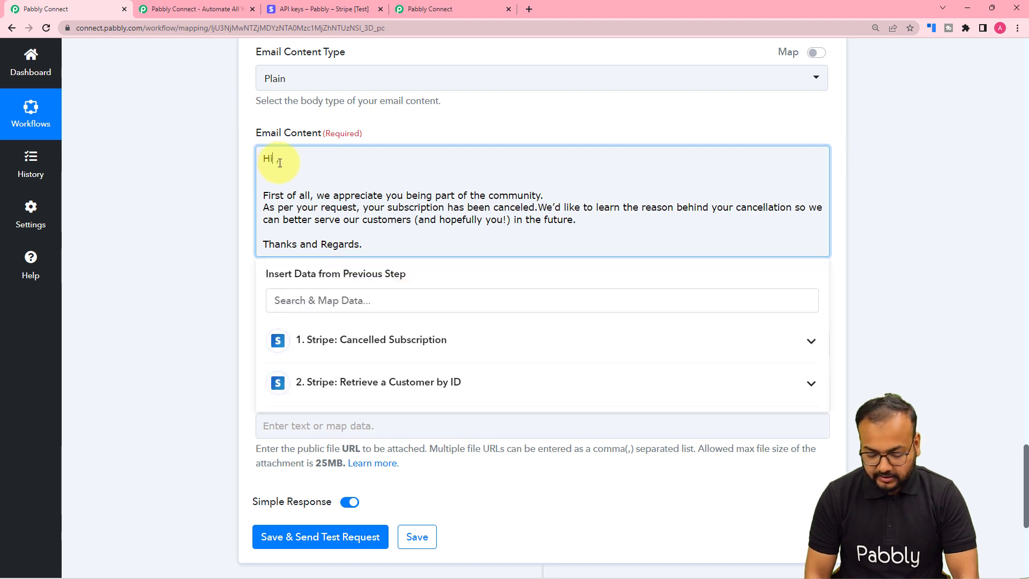
left_click(322, 382)
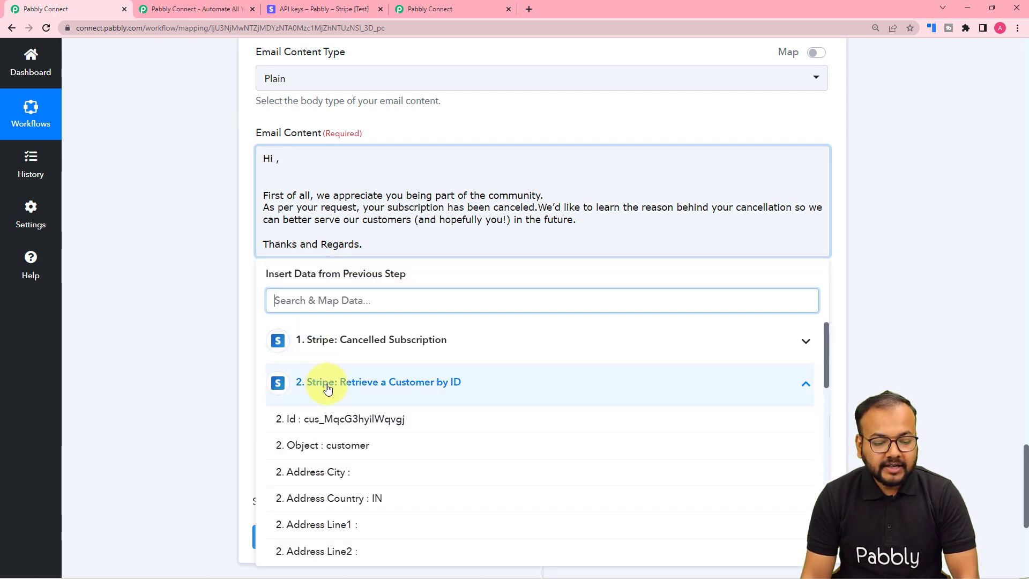
scroll(337, 429, "down", 1)
scroll(342, 444, "down", 7)
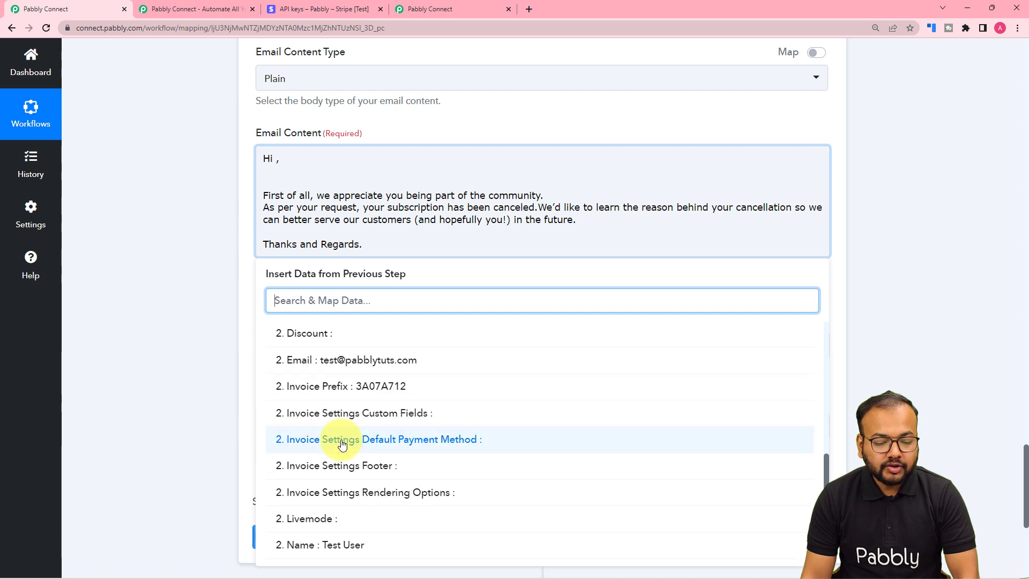
scroll(353, 446, "down", 5)
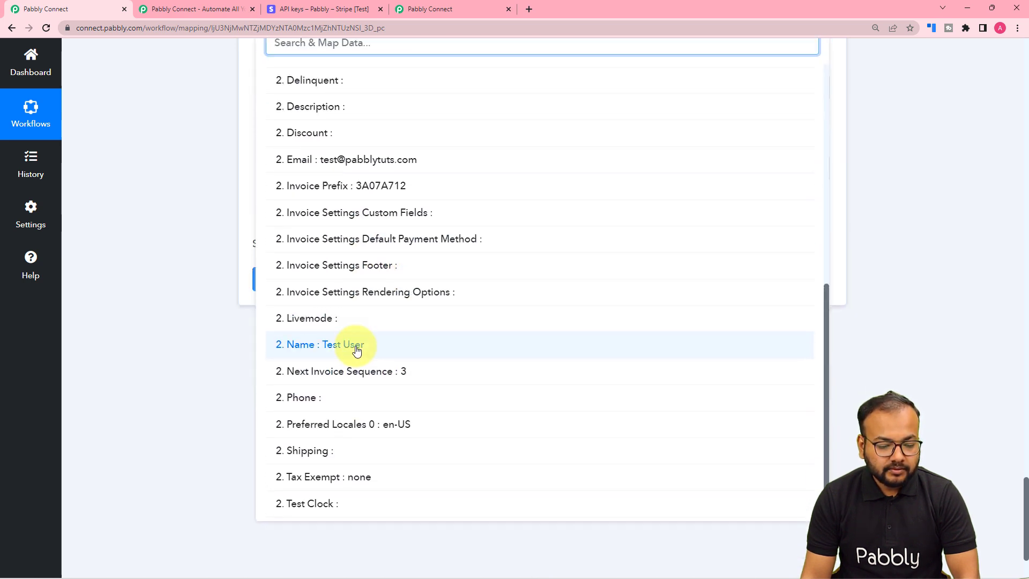
scroll(354, 332, "down", 2)
left_click(339, 405)
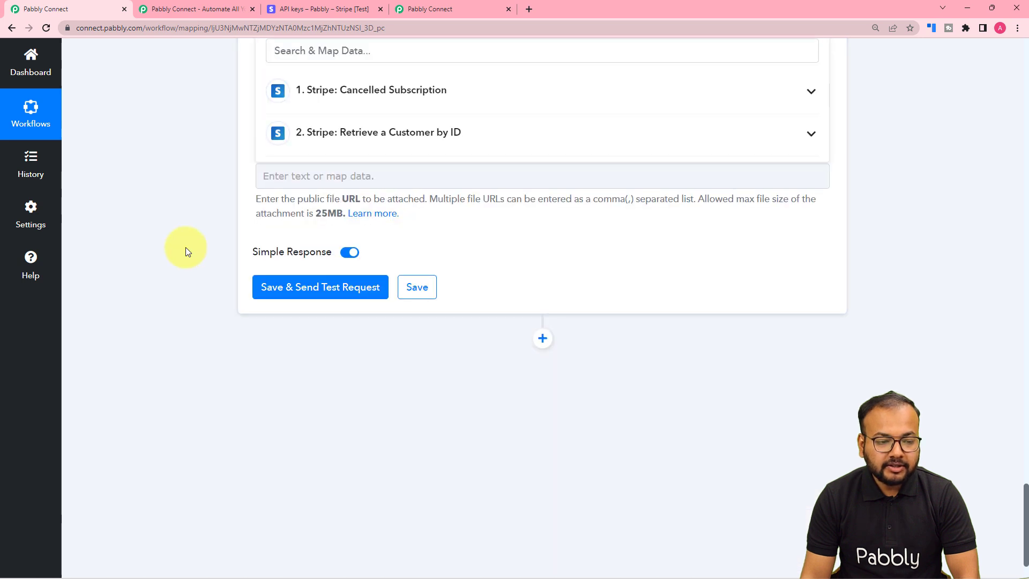
- Insert the Card Mandate Options Description value from the Stripe Cancelled Subscription step before "community" in the email content
scroll(186, 246, "up", 6)
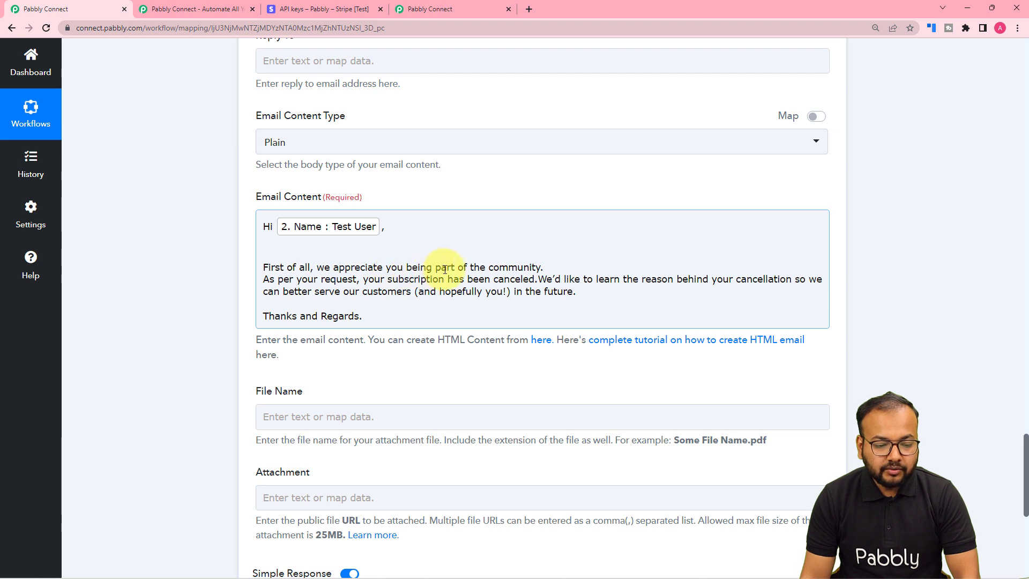
left_click(487, 268)
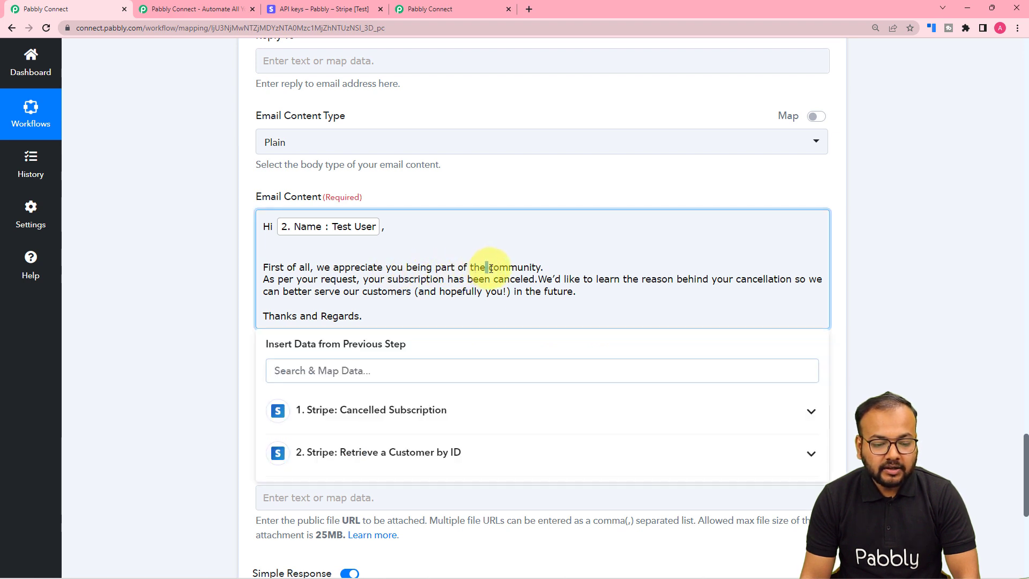
left_click(436, 416)
scroll(367, 436, "down", 2)
scroll(367, 450, "down", 12)
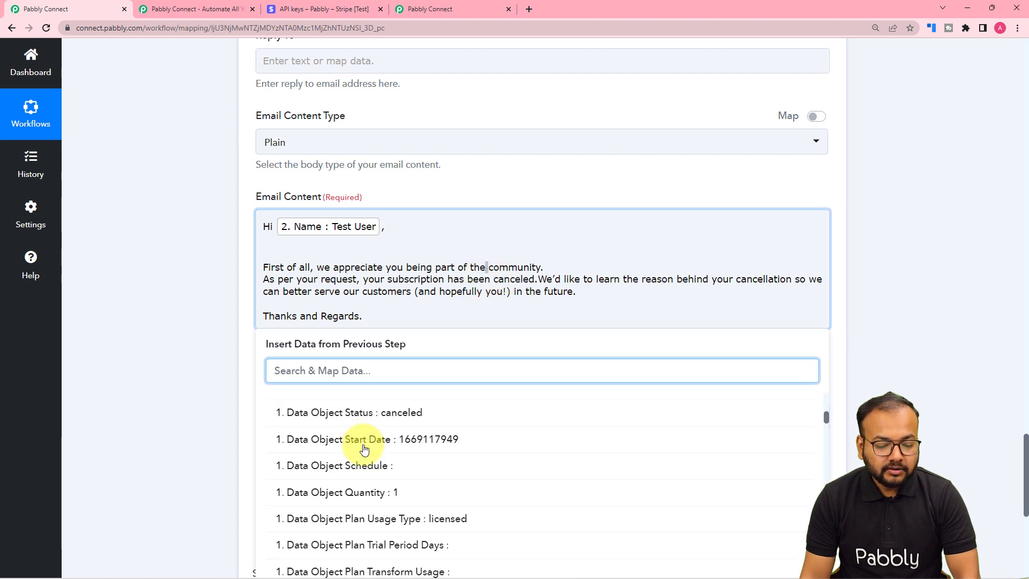
scroll(374, 451, "down", 12)
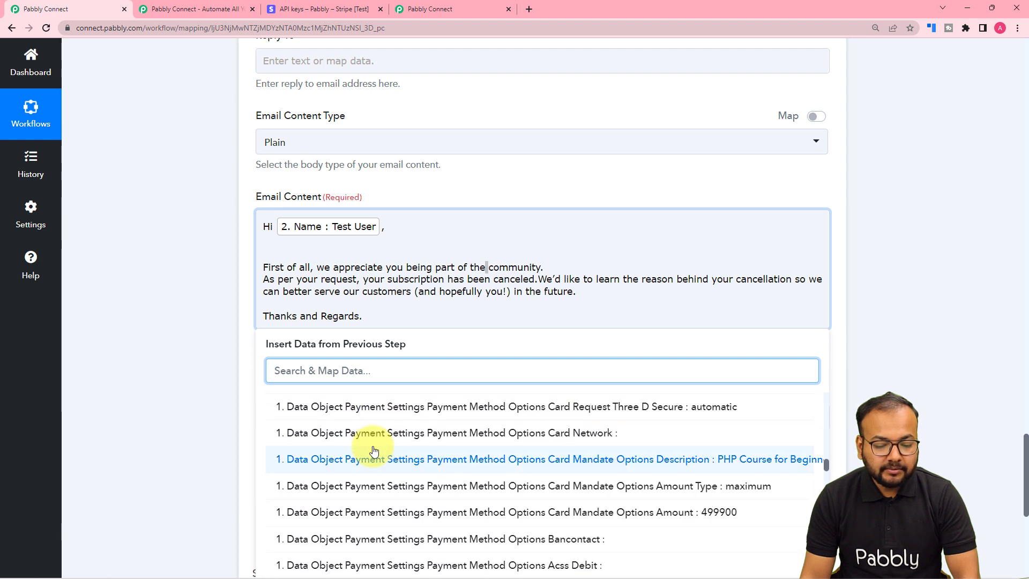
left_click(449, 464)
left_click(214, 317)
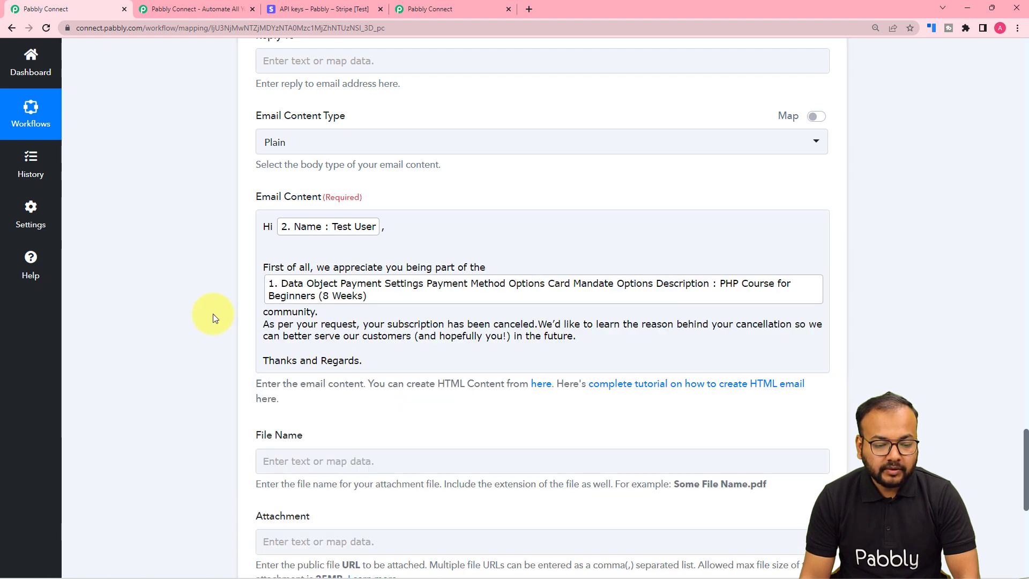
- Review the email's recipient, sender name, subject and content, and check the recipient's Gmail inbox before testing
scroll(213, 313, "down", 1)
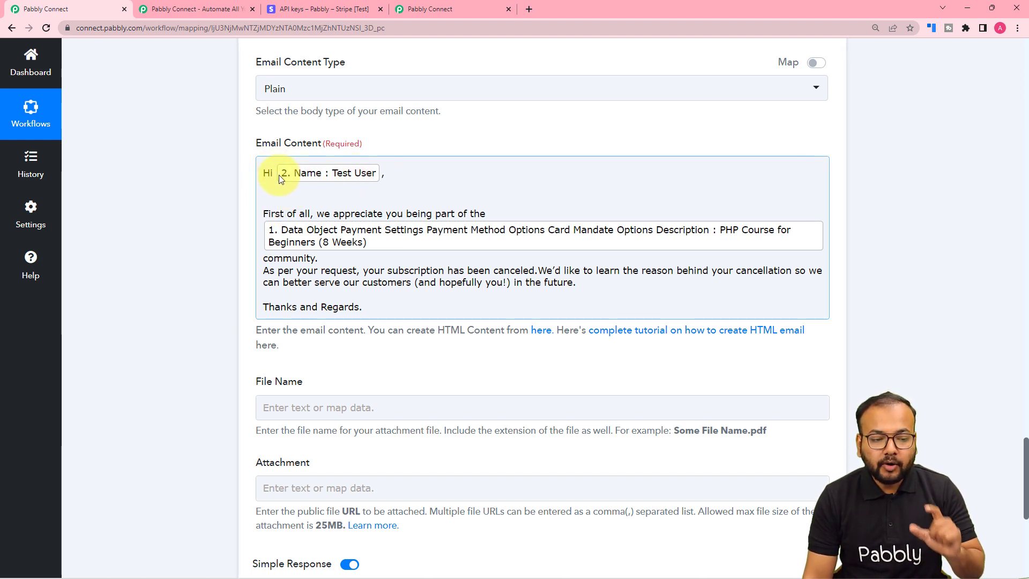
scroll(169, 236, "down", 2)
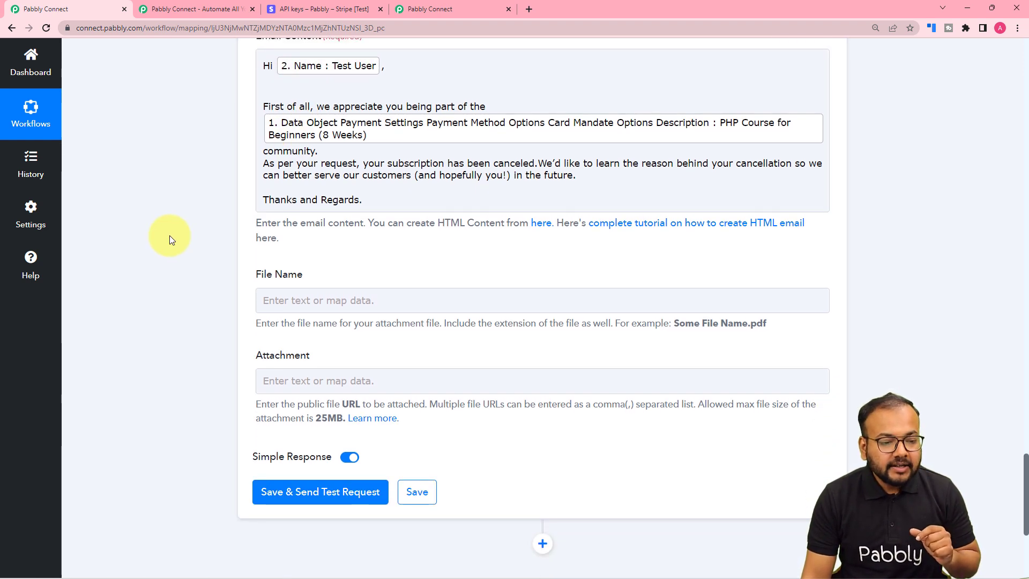
scroll(170, 236, "down", 2)
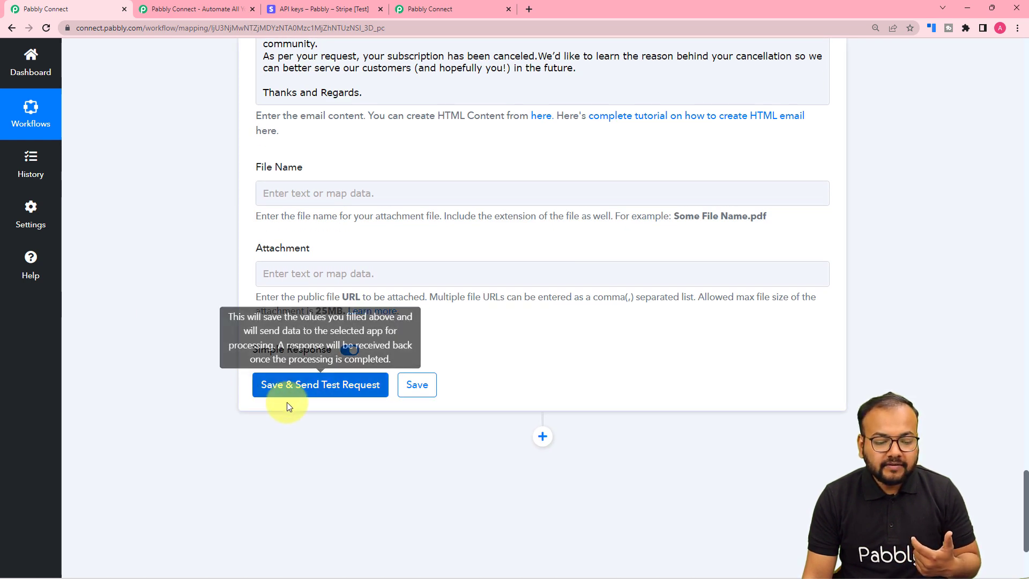
scroll(253, 430, "up", 14)
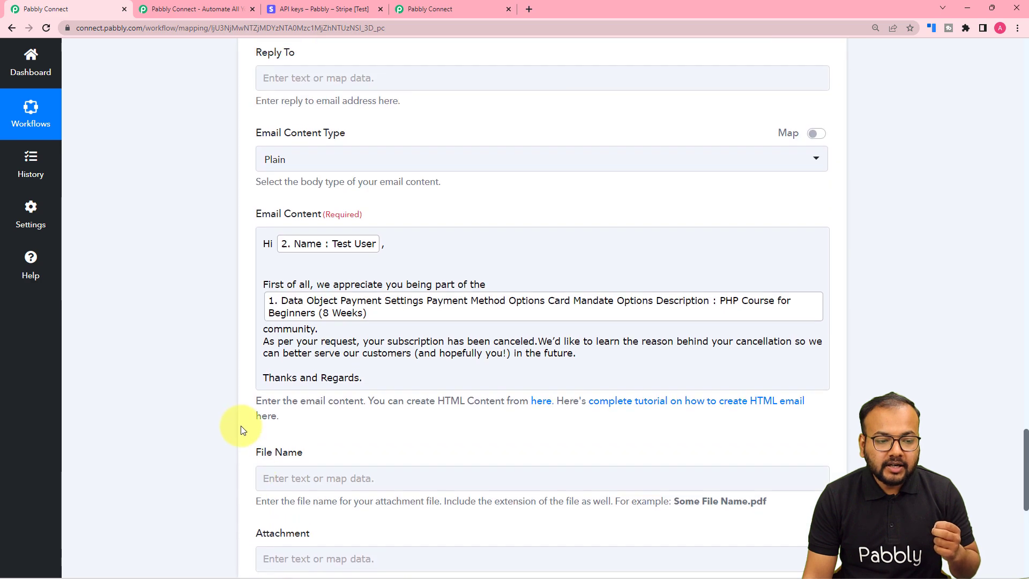
scroll(240, 425, "up", 5)
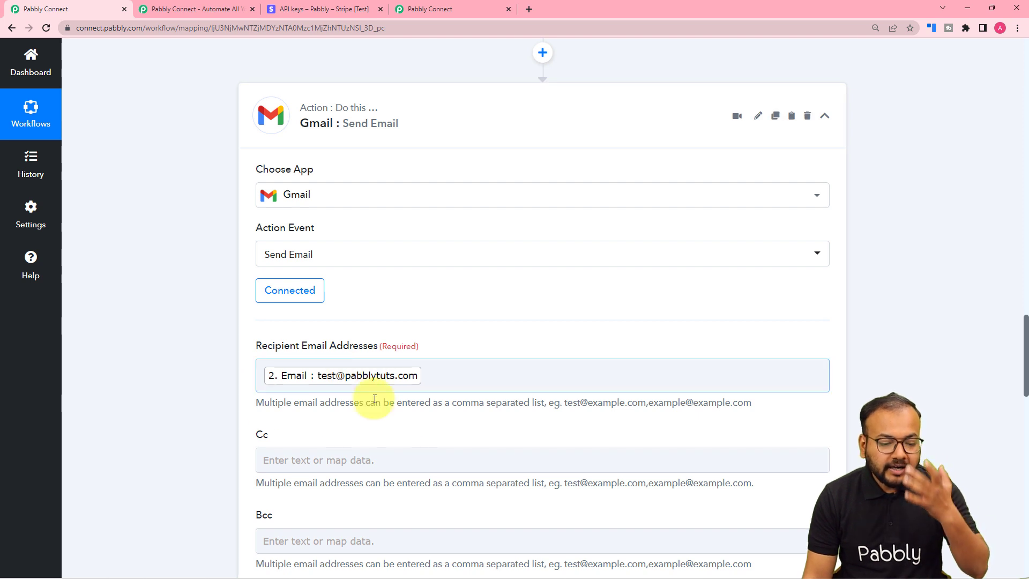
scroll(202, 405, "down", 6)
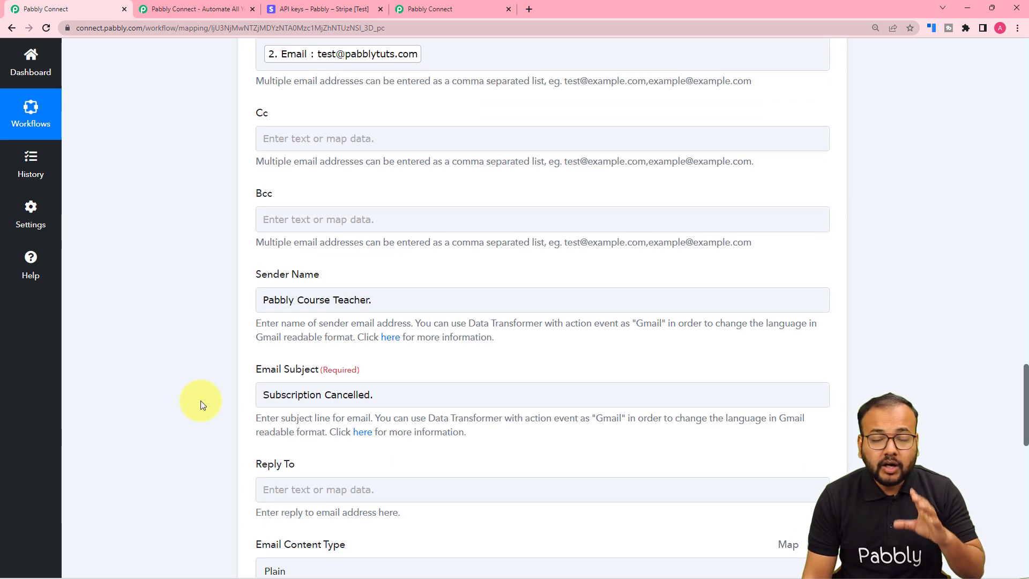
scroll(206, 381, "down", 10)
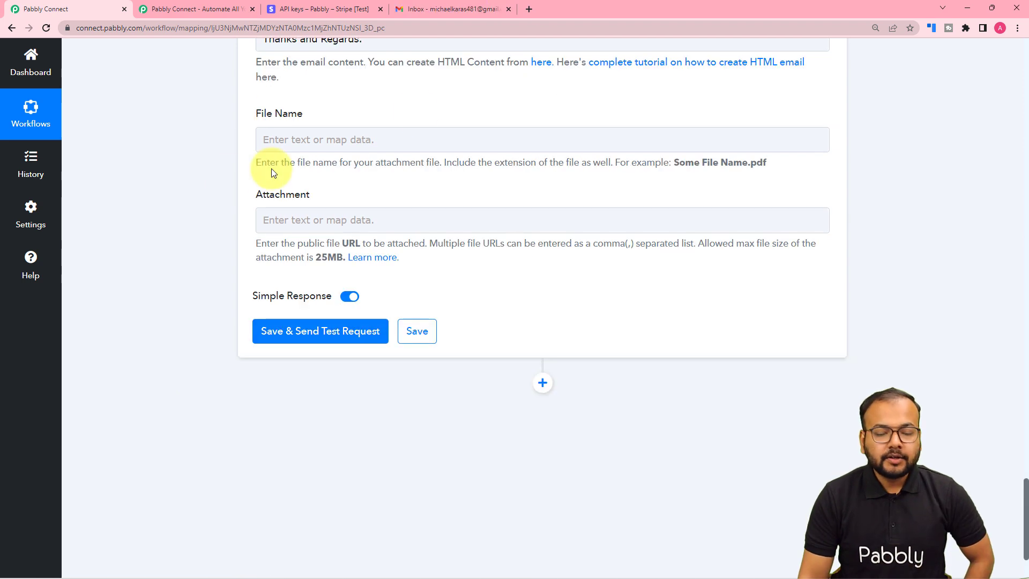
left_click(449, 13)
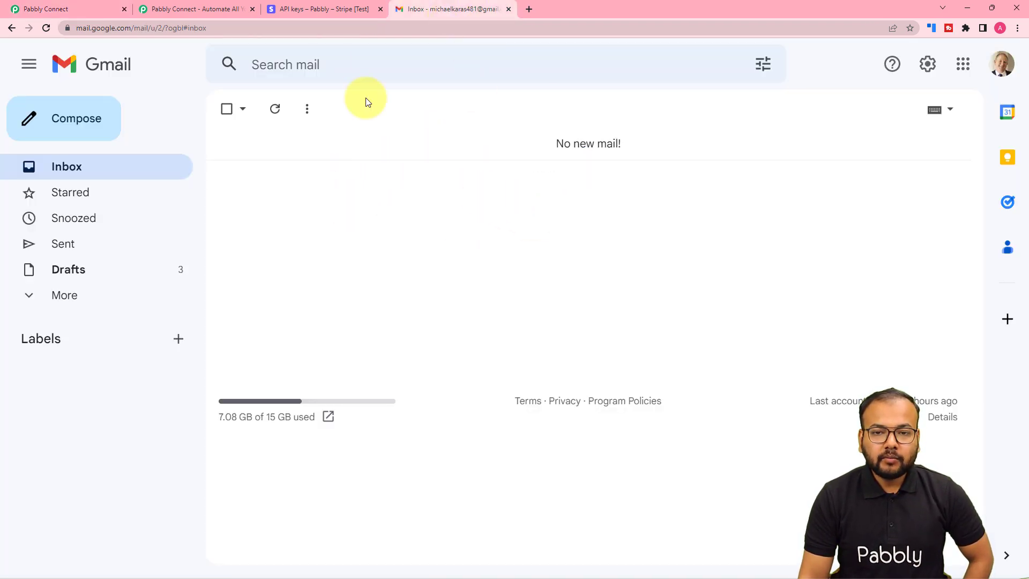
left_click(86, 9)
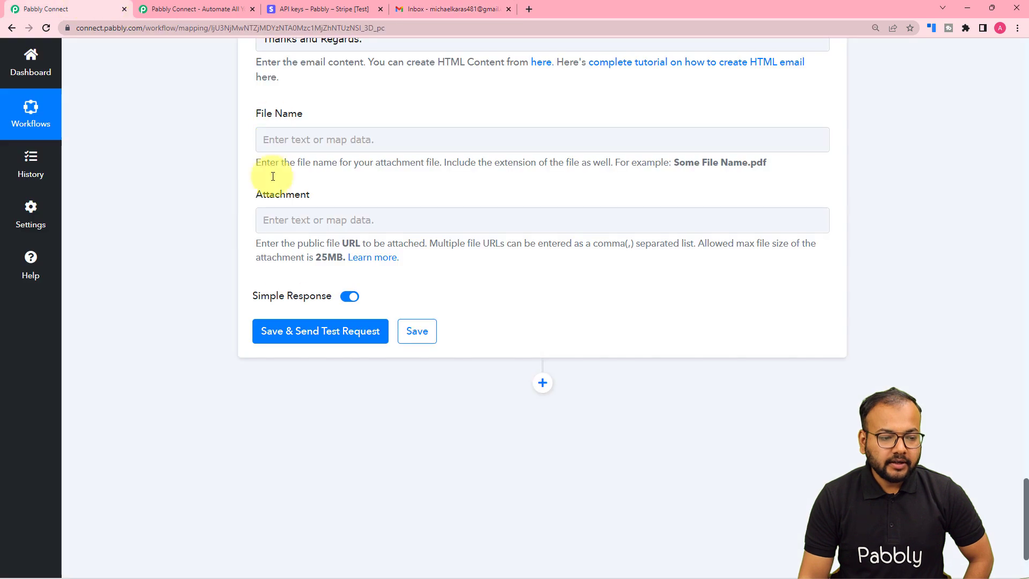
- Save the Send Email action with a test request and open the received "Subscription Cancelled." message in the Gmail inbox
left_click(300, 329)
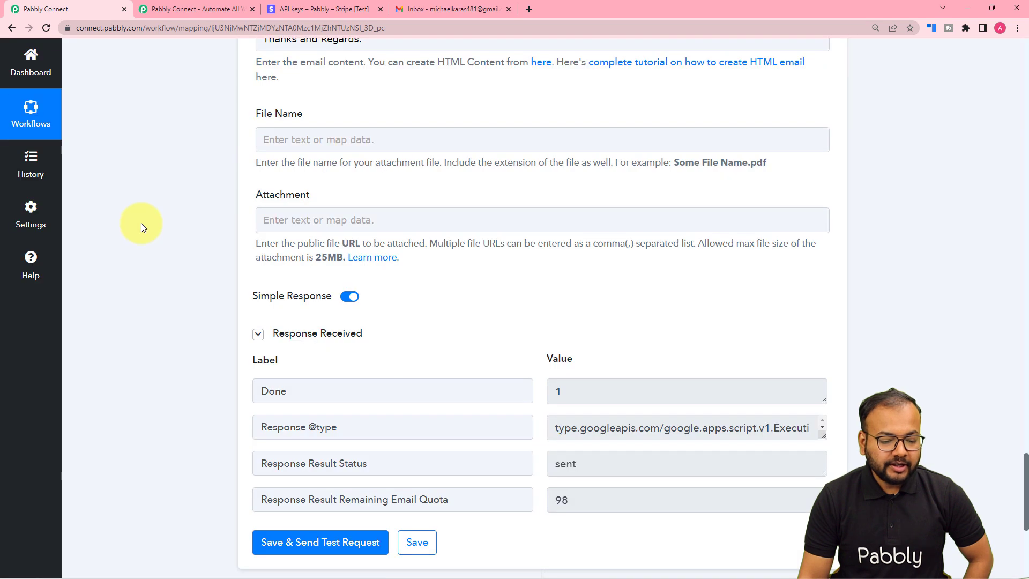
scroll(141, 223, "down", 2)
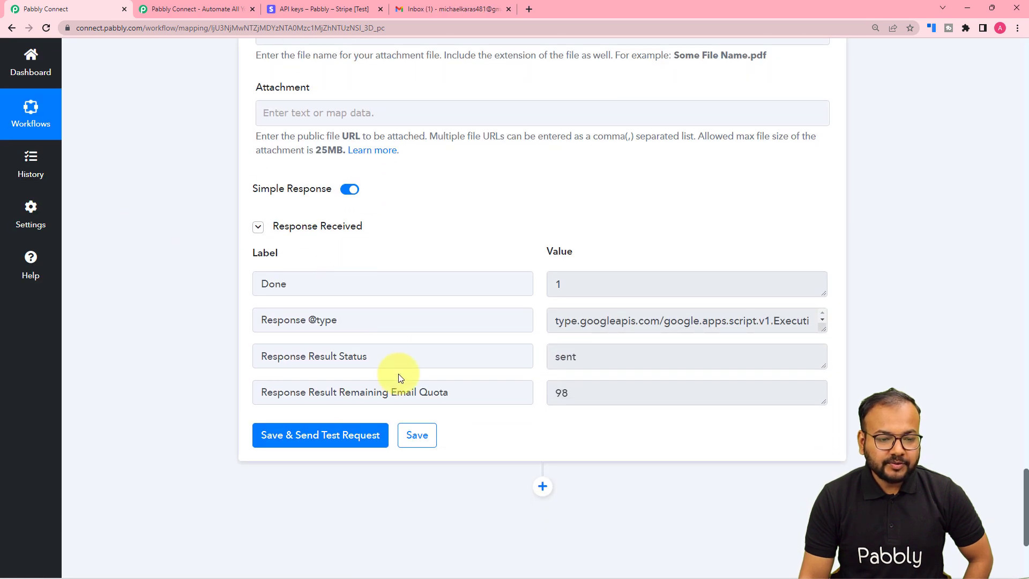
left_click(428, 10)
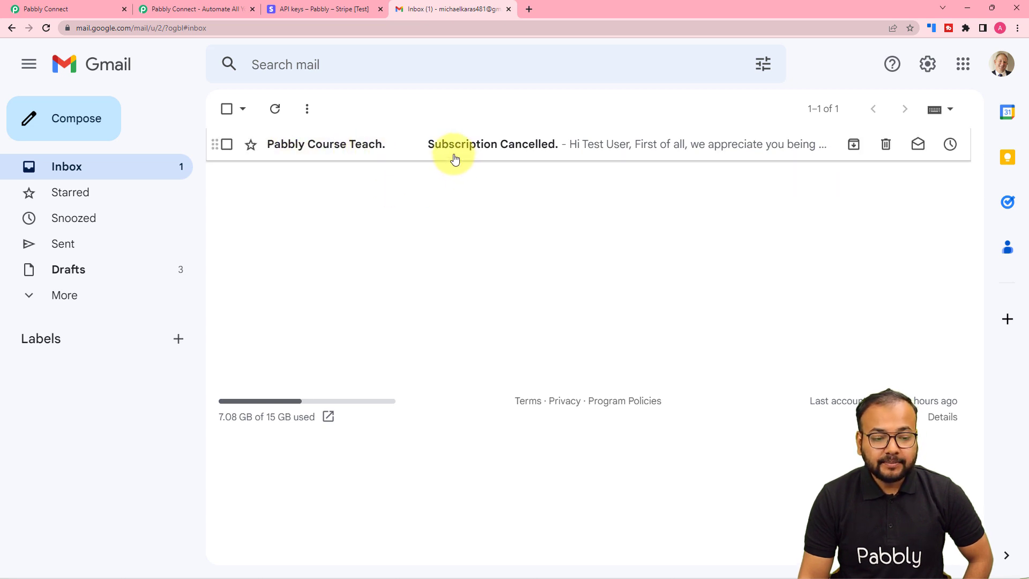
left_click(535, 154)
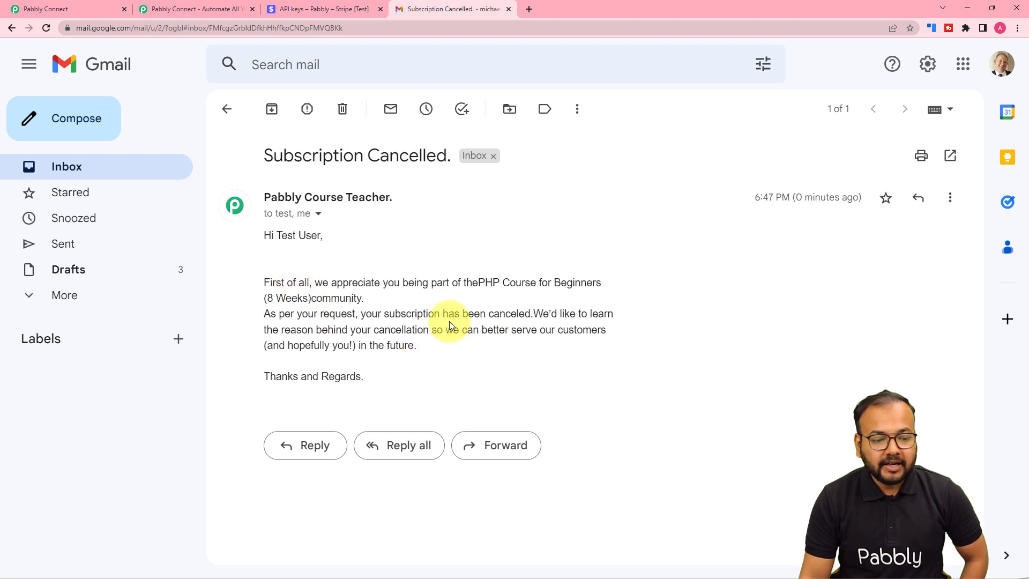
- Return to the Pabbly Connect workflow and collapse the Retrieve a Customer by ID, Send Email and Cancelled Subscription steps
left_click(74, 9)
scroll(284, 236, "up", 9)
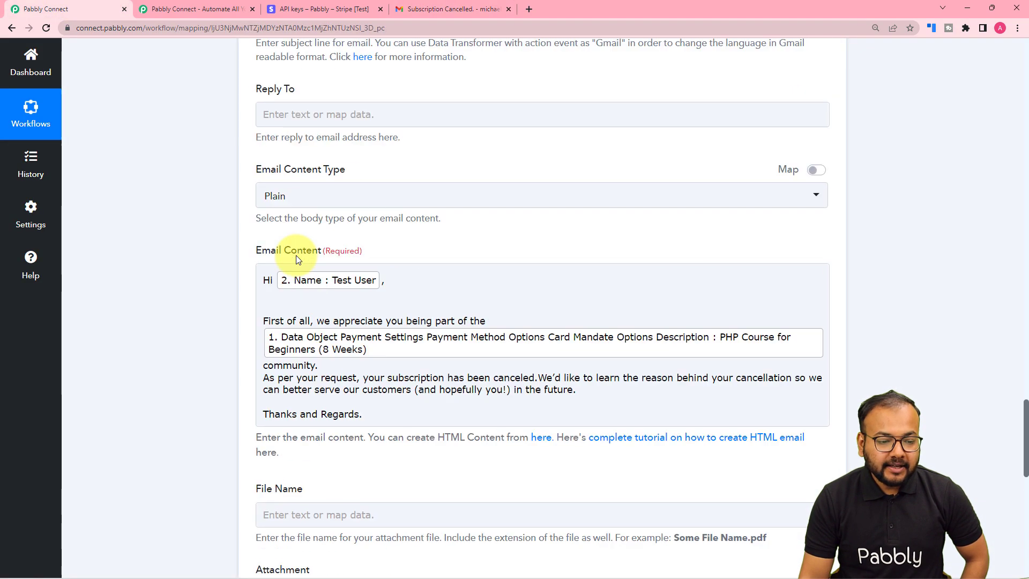
scroll(171, 292, "up", 2)
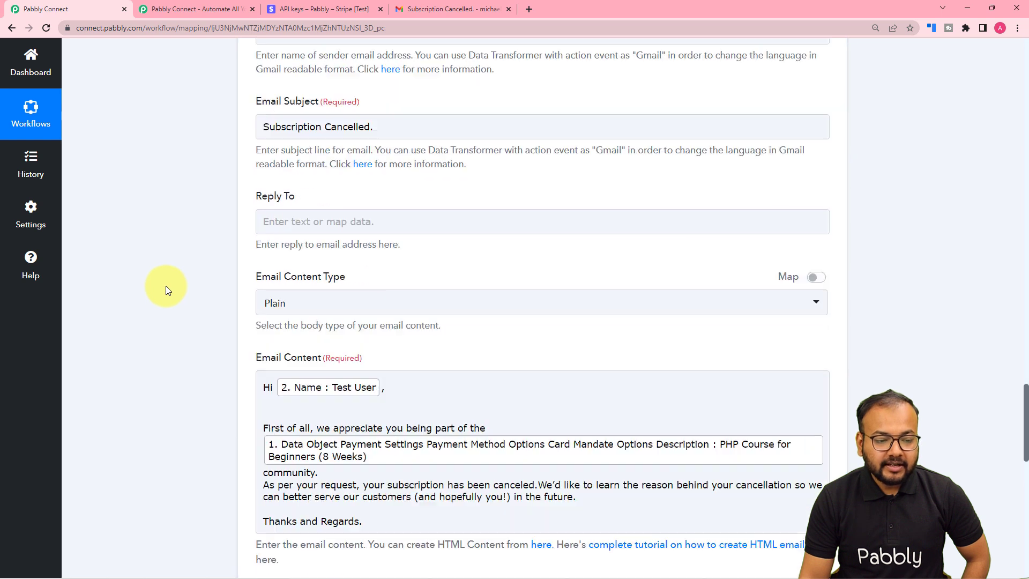
scroll(166, 285, "up", 2)
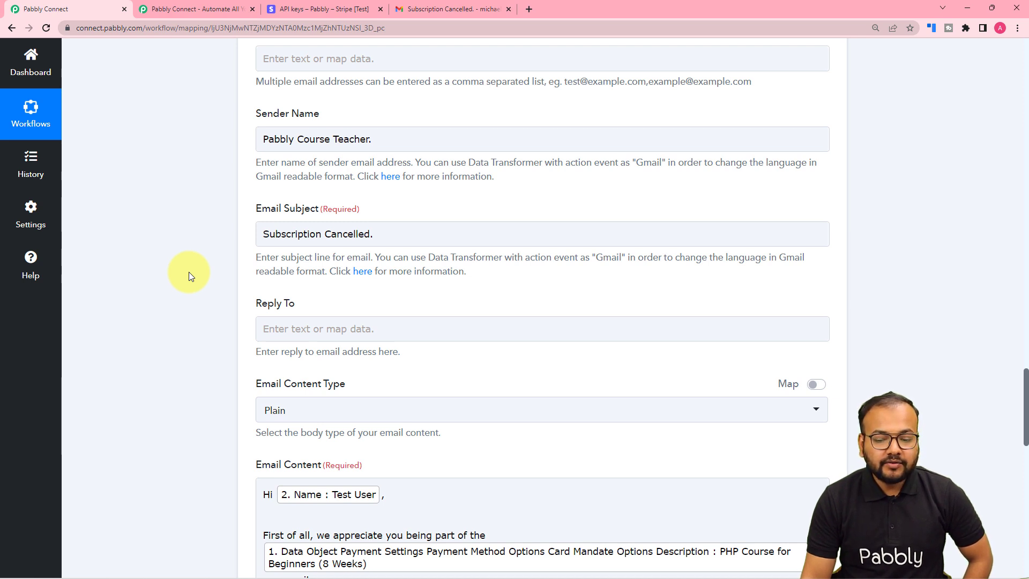
left_click(1025, 153)
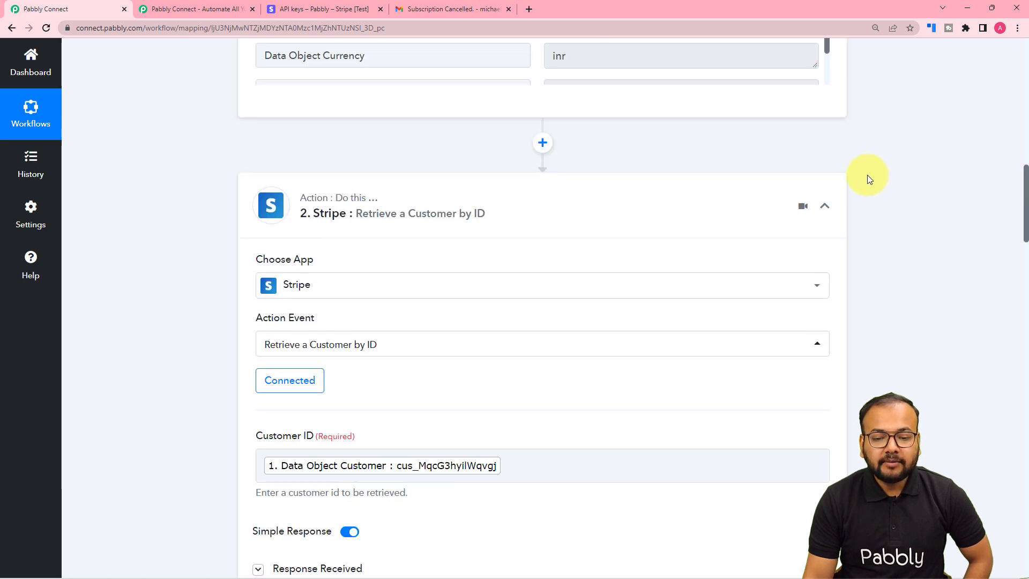
left_click(825, 206)
left_click(832, 331)
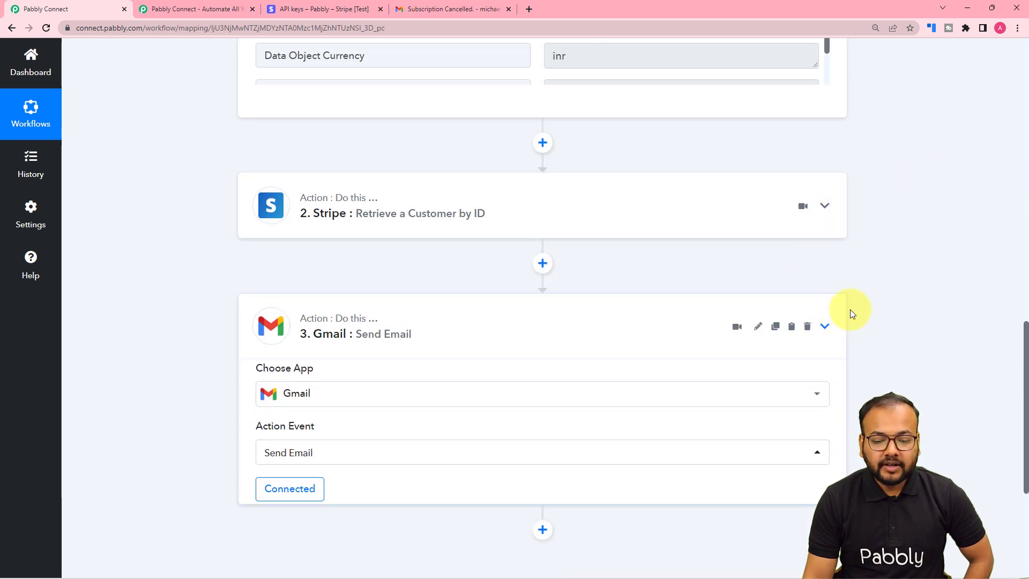
scroll(876, 294, "up", 8)
scroll(877, 294, "up", 8)
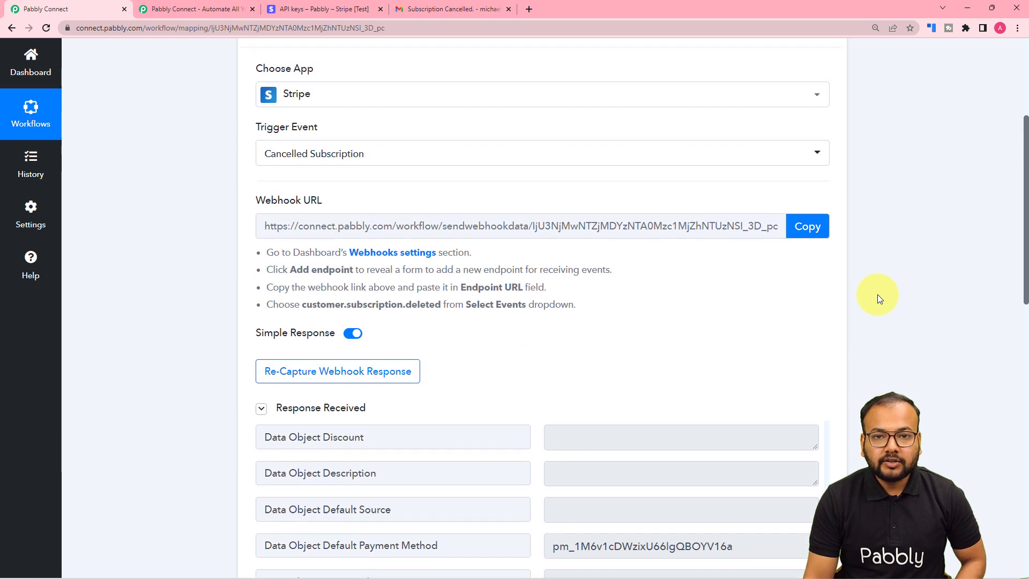
left_click(832, 236)
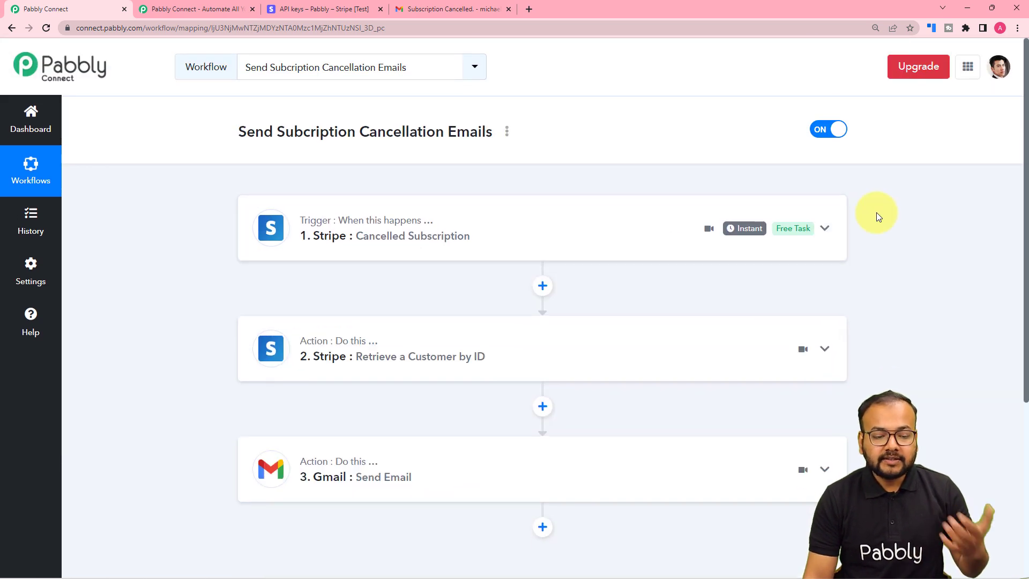